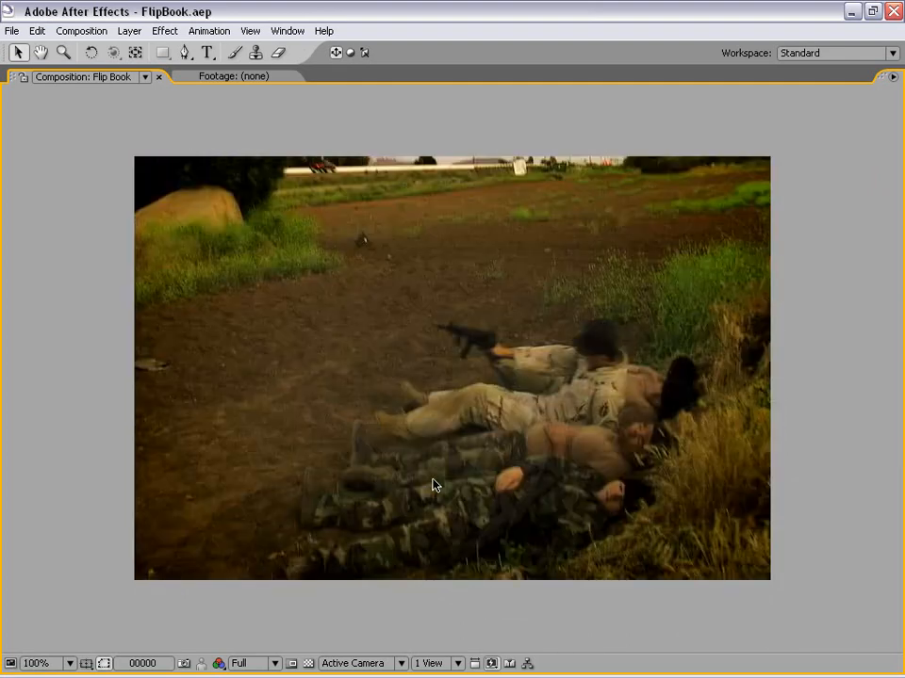
# Step: Restore the full workspace layout and scrub through the Flip Book composition to review the page-flip animation
pyautogui.press('`')
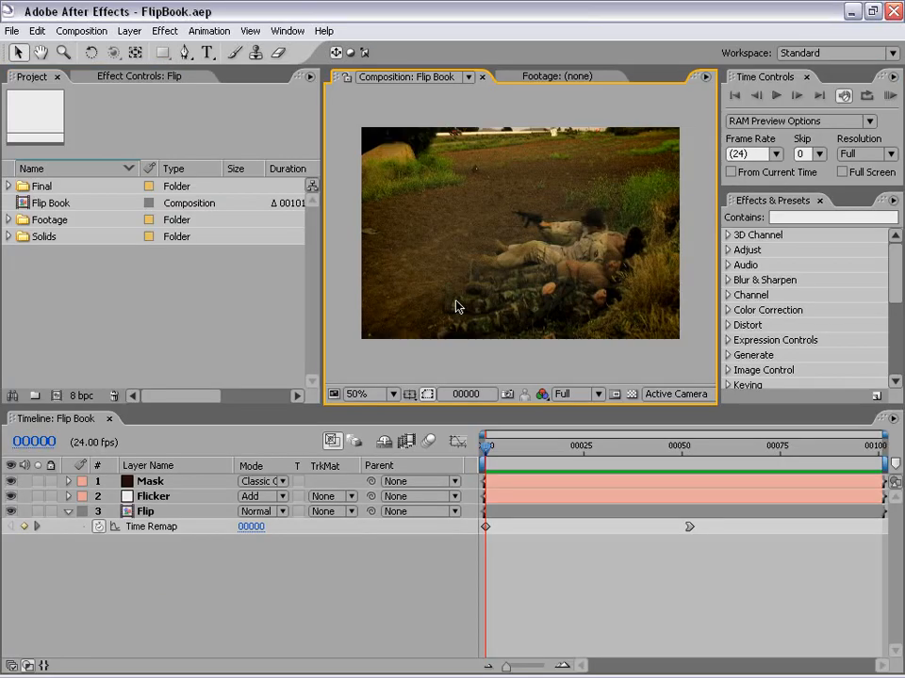
pyautogui.moveTo(485, 443); pyautogui.dragTo(832, 449)
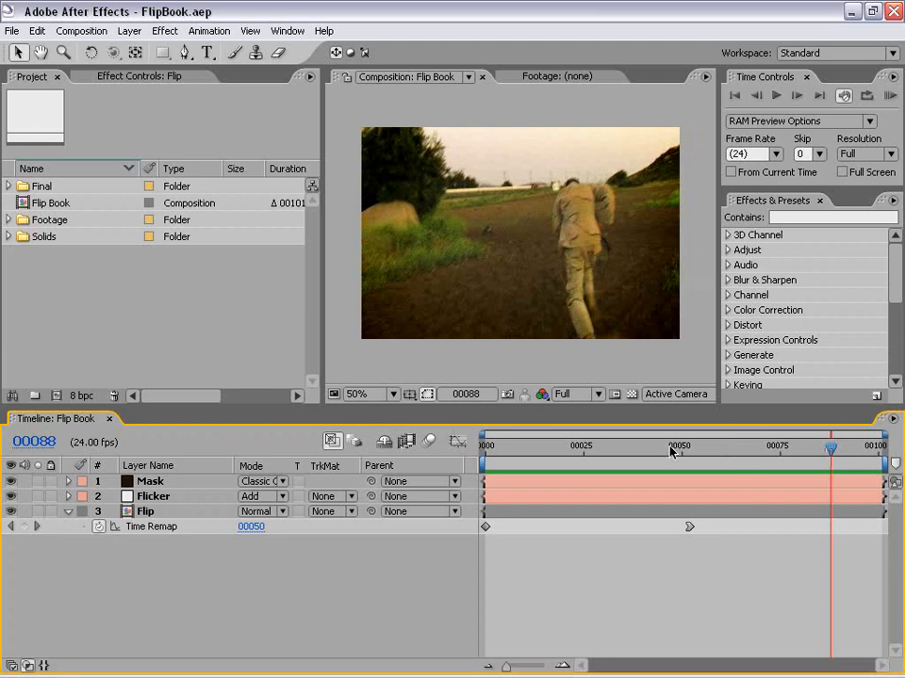
pyautogui.moveTo(509, 450); pyautogui.dragTo(601, 453)
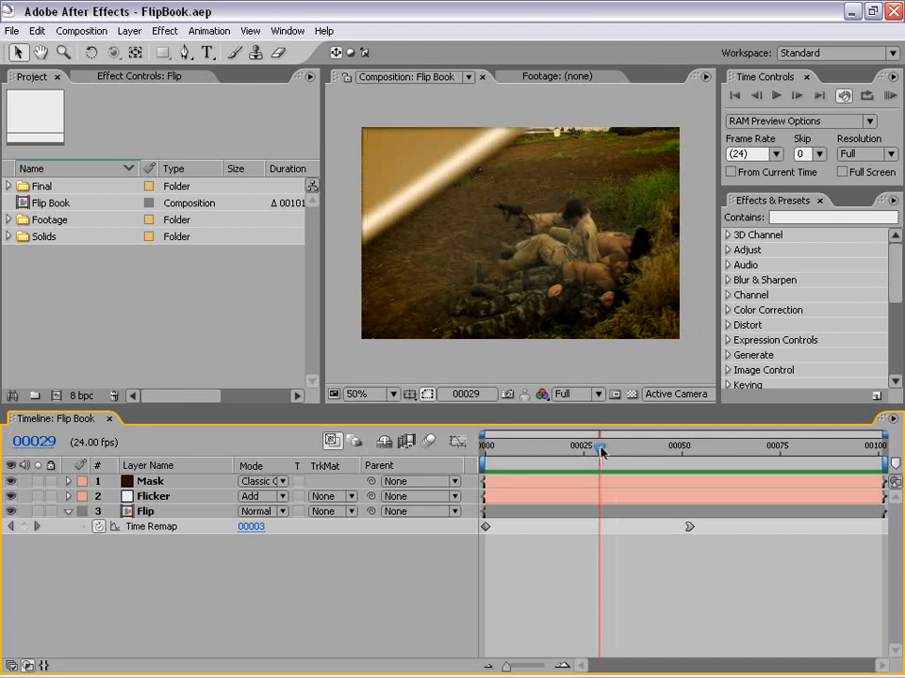
pyautogui.moveTo(601, 452); pyautogui.dragTo(741, 449)
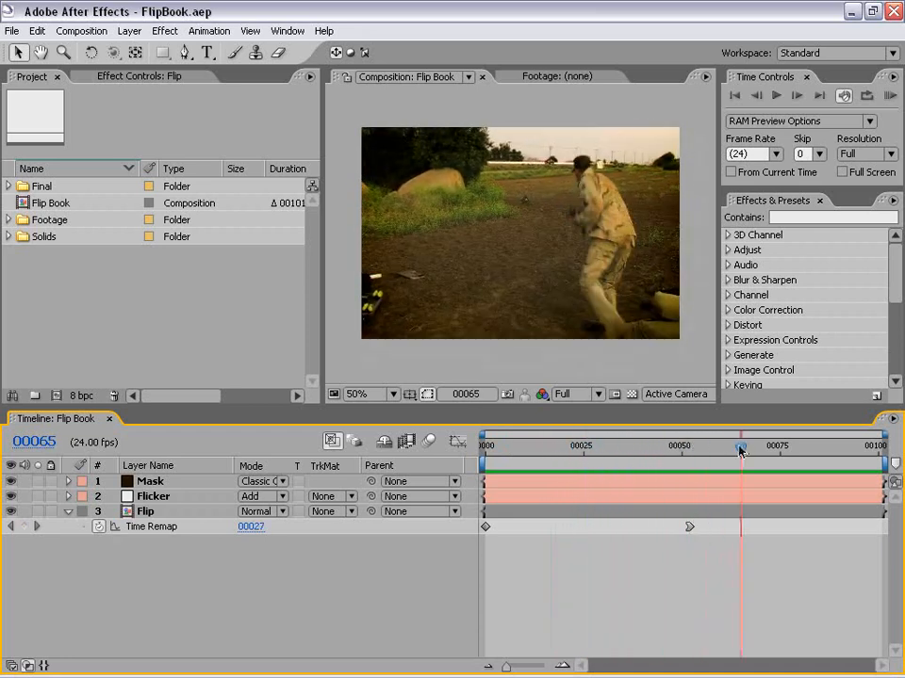
# Step: Examine the Flip layer's Time Remap curve in the Graph Editor, return to the layer bars and scrub to frame 50
pyautogui.click(142, 527)
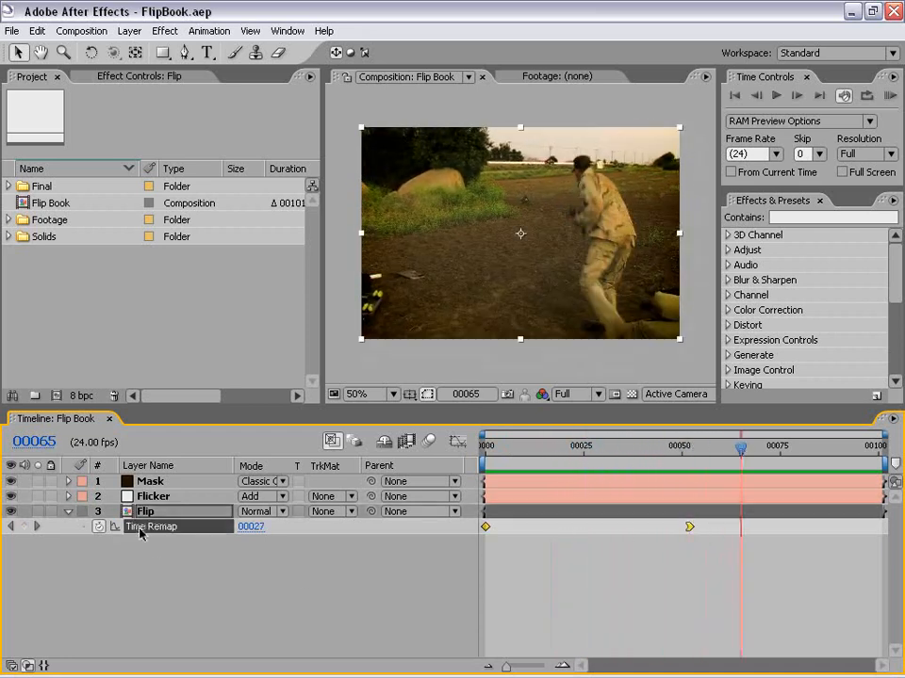
pyautogui.click(457, 441)
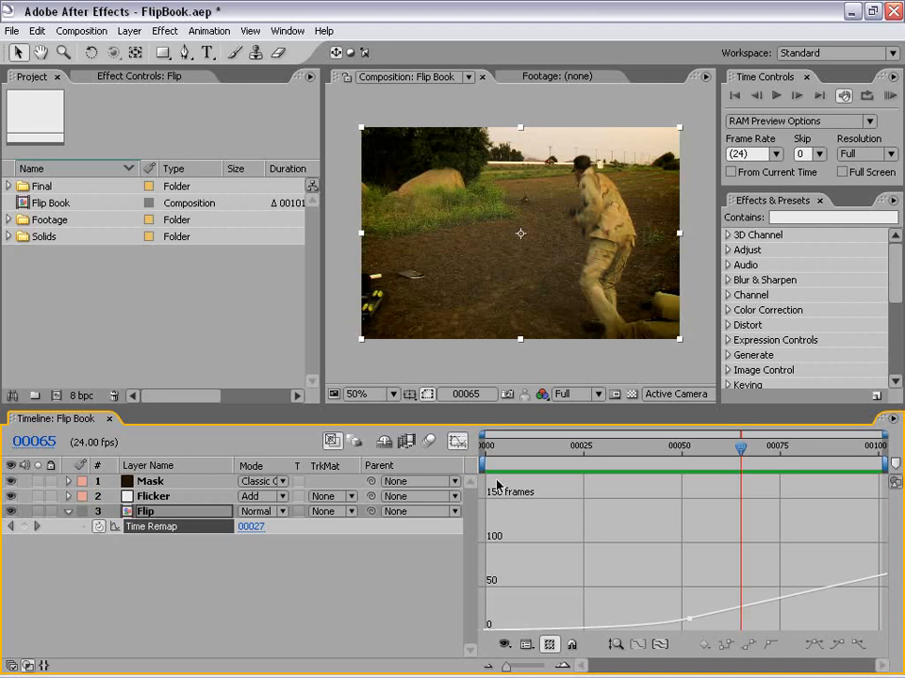
pyautogui.click(457, 441)
pyautogui.click(625, 587)
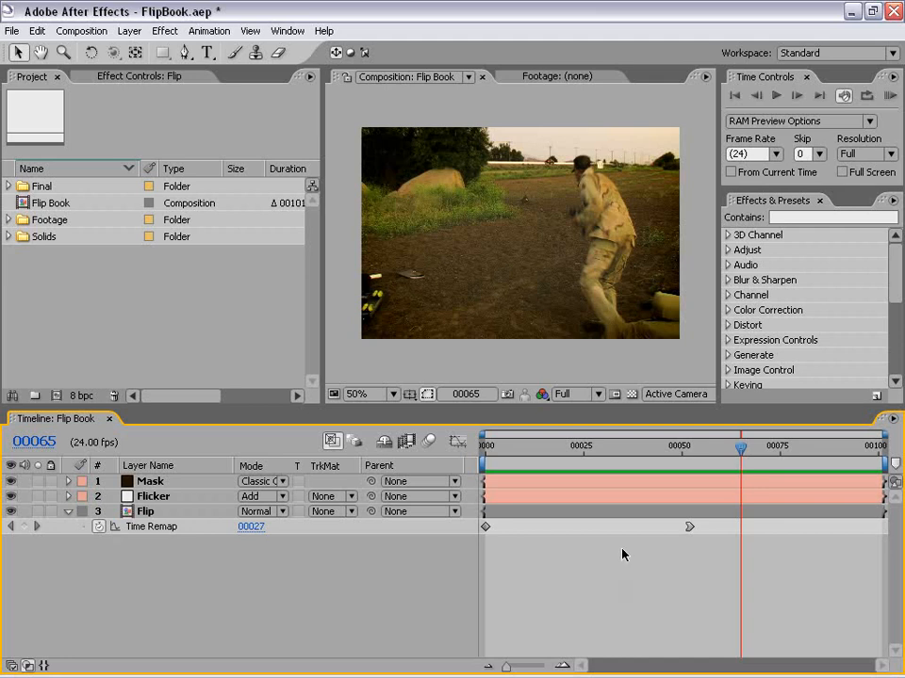
pyautogui.moveTo(701, 452); pyautogui.dragTo(683, 457)
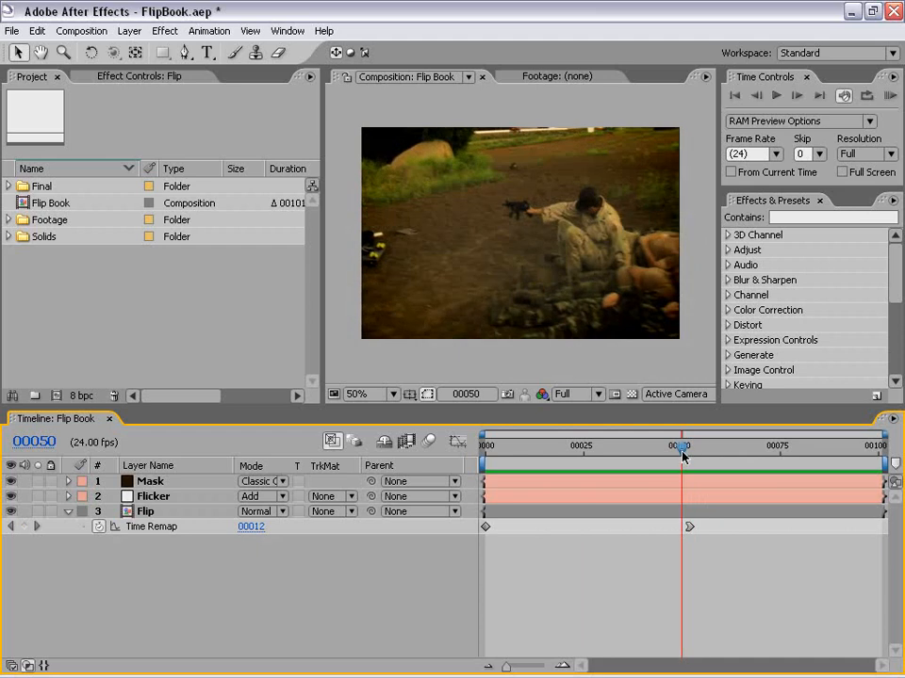
# Step: Preview running.mov from the Footage folder by scrubbing through it, and close the preview
pyautogui.click(377, 162)
pyautogui.click(9, 220)
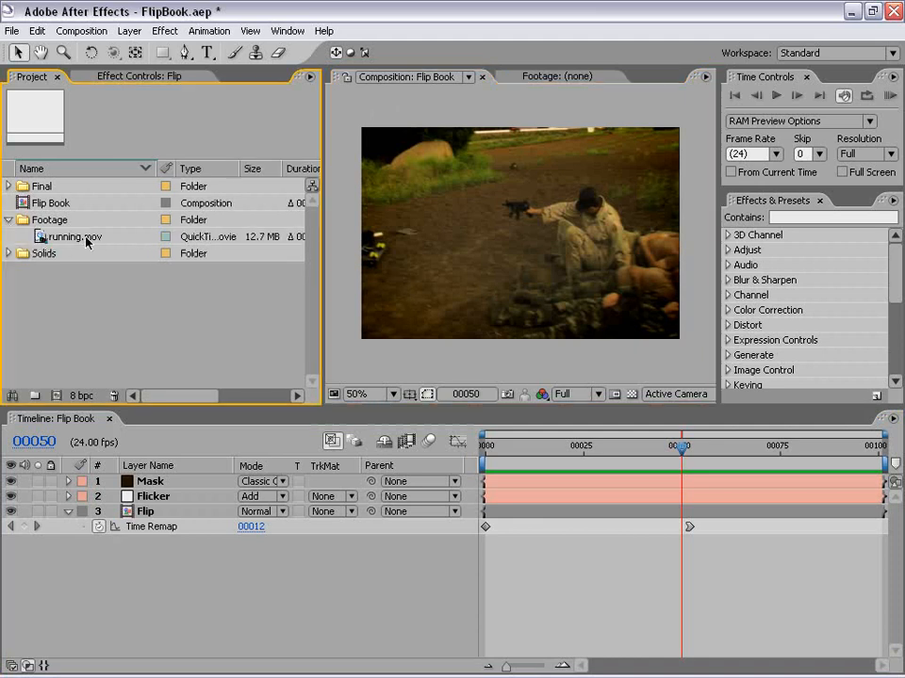
pyautogui.doubleClick(37, 237)
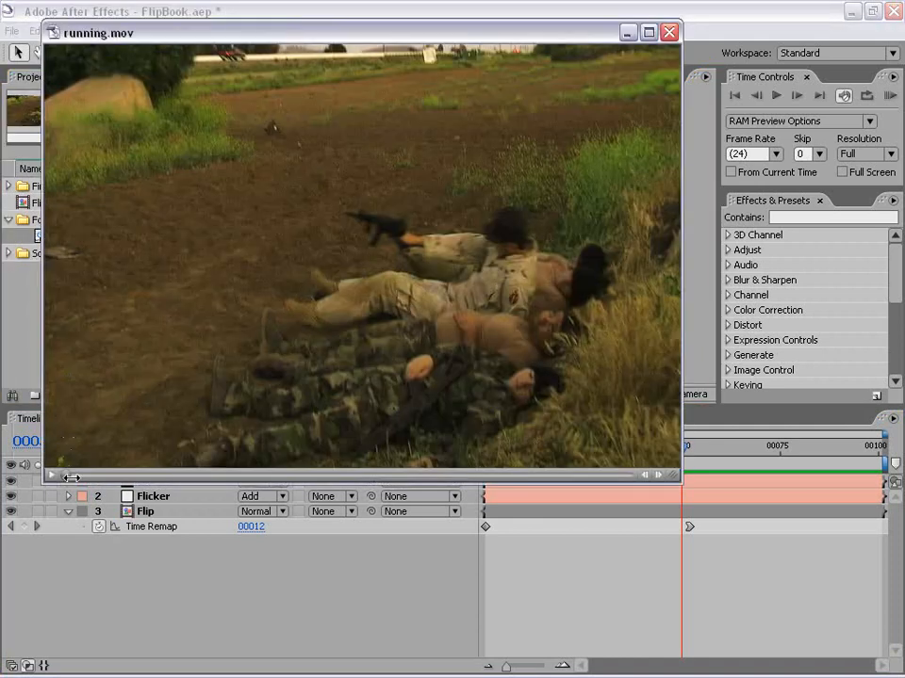
pyautogui.moveTo(63, 471); pyautogui.dragTo(348, 474)
pyautogui.click(669, 32)
pyautogui.click(103, 321)
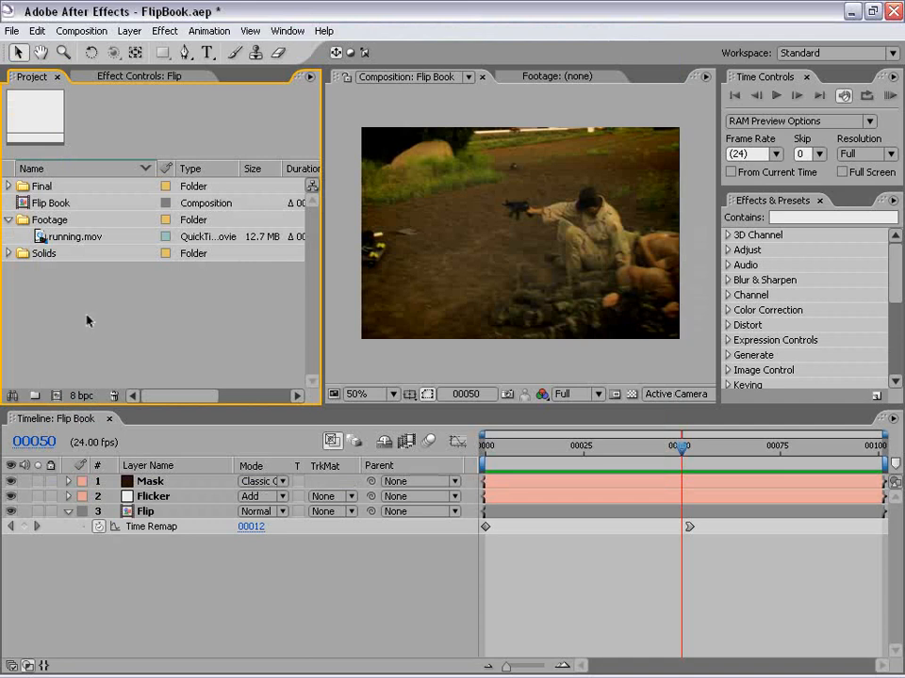
# Step: Create a new composition from running.mov that matches the footage settings
pyautogui.moveTo(76, 236); pyautogui.dragTo(58, 397)
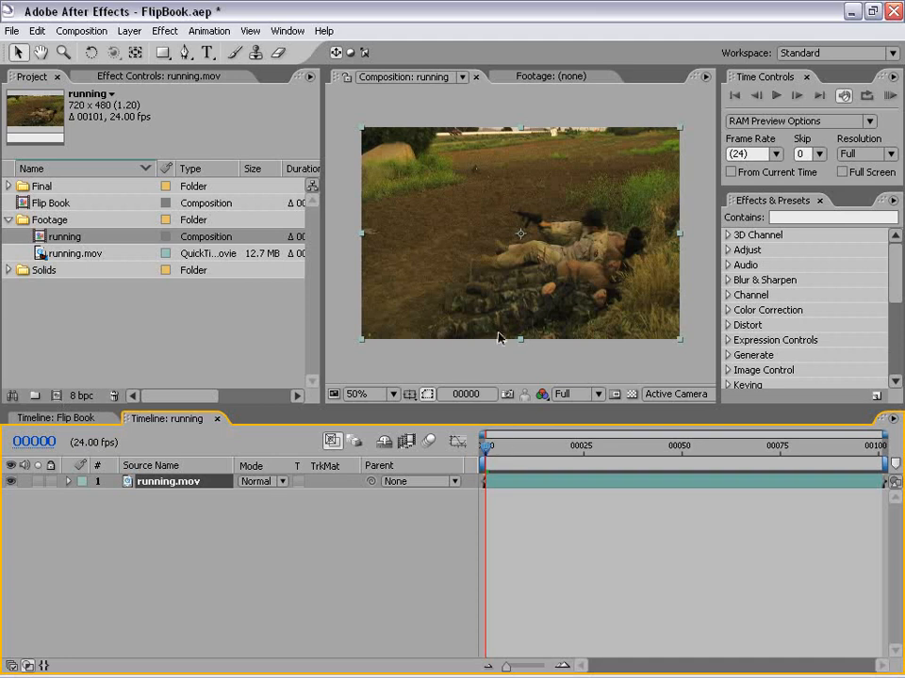
pyautogui.click(491, 376)
pyautogui.click(492, 490)
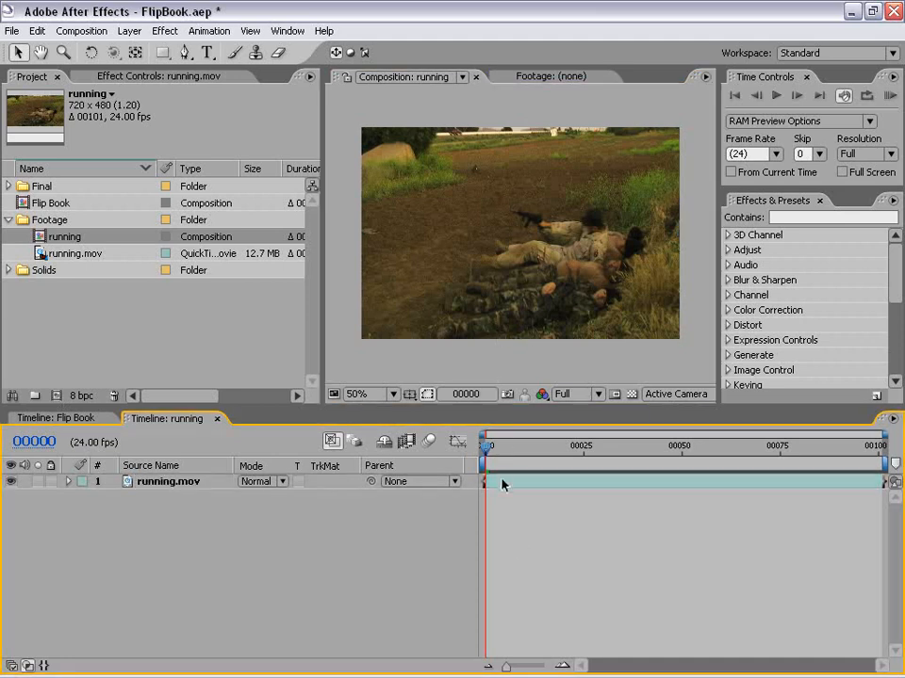
# Step: Pre-compose the running.mov layer as "Put Footage Here", leaving all attributes in 'running'
pyautogui.click(172, 484)
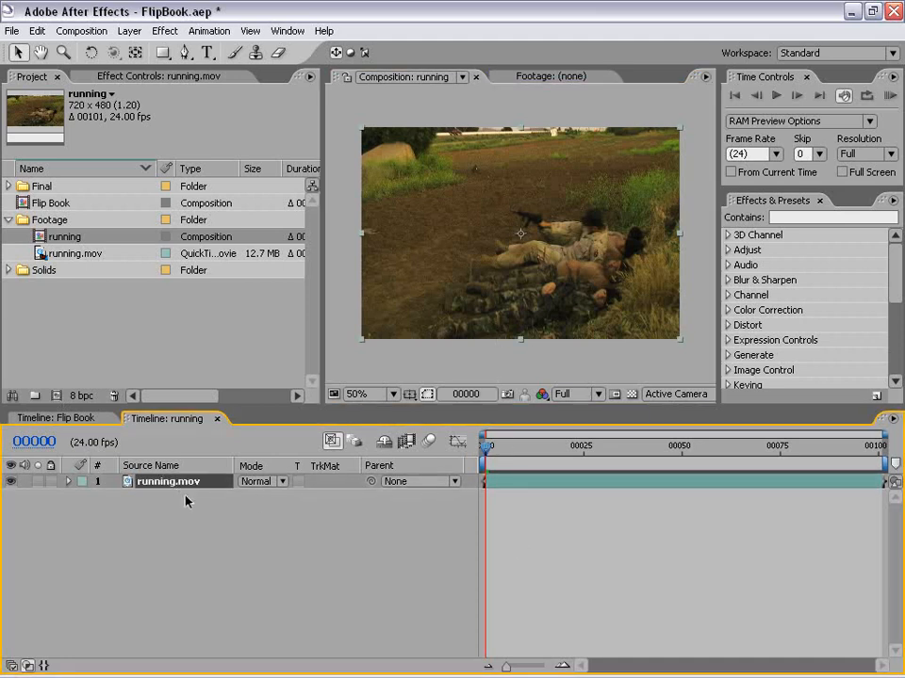
pyautogui.click(129, 31)
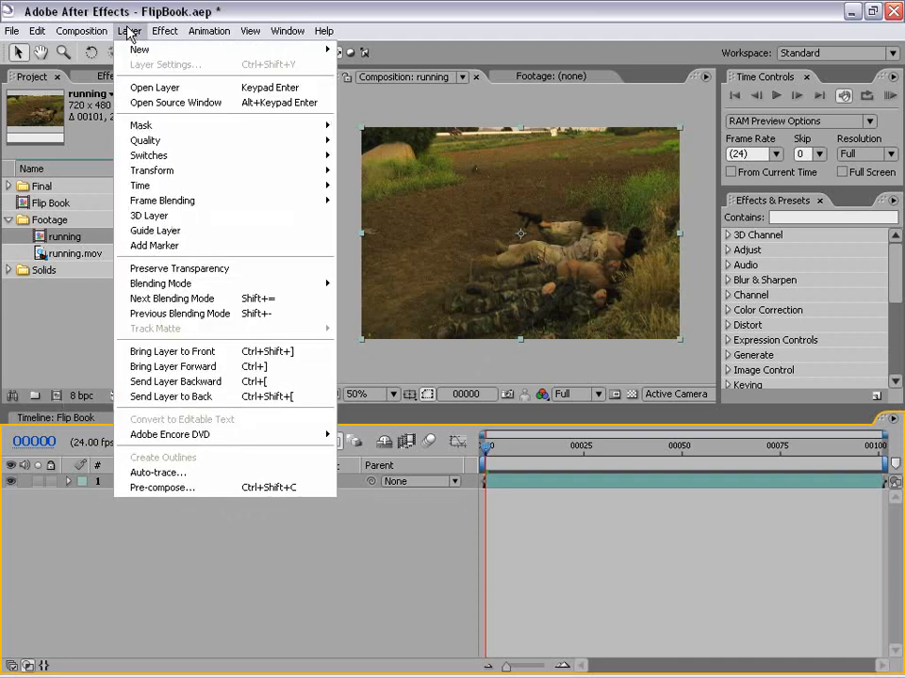
pyautogui.click(217, 489)
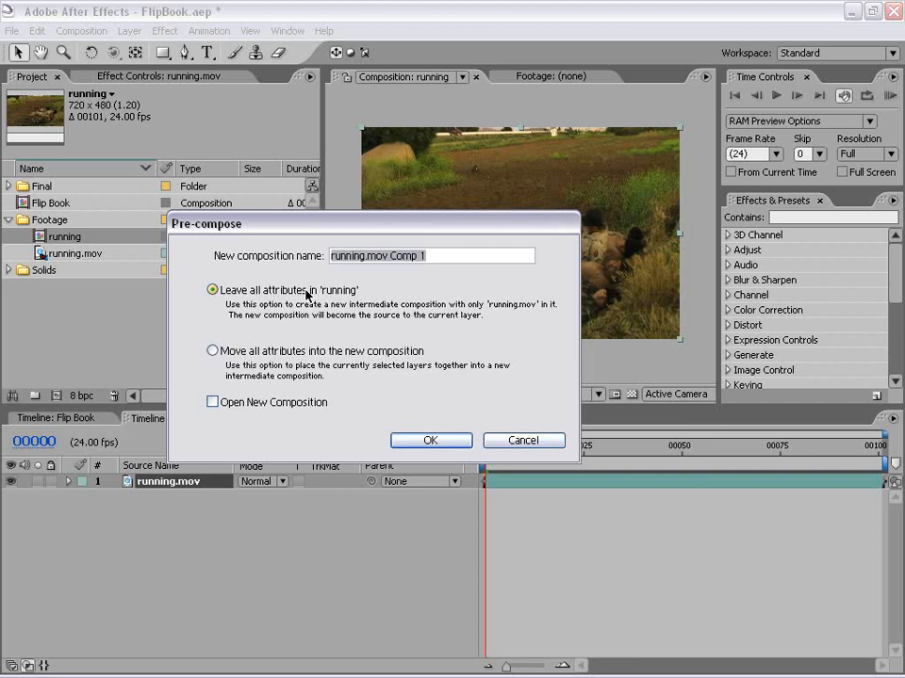
pyautogui.moveTo(434, 258); pyautogui.dragTo(299, 264)
pyautogui.write('Put Foo')
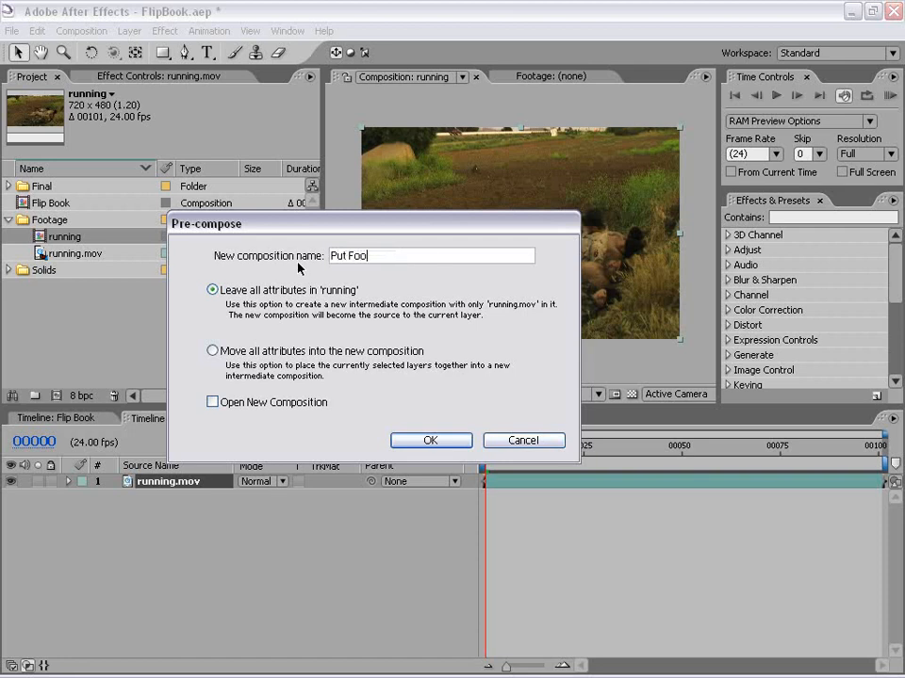
pyautogui.write('tage Here')
pyautogui.click(429, 441)
pyautogui.click(530, 553)
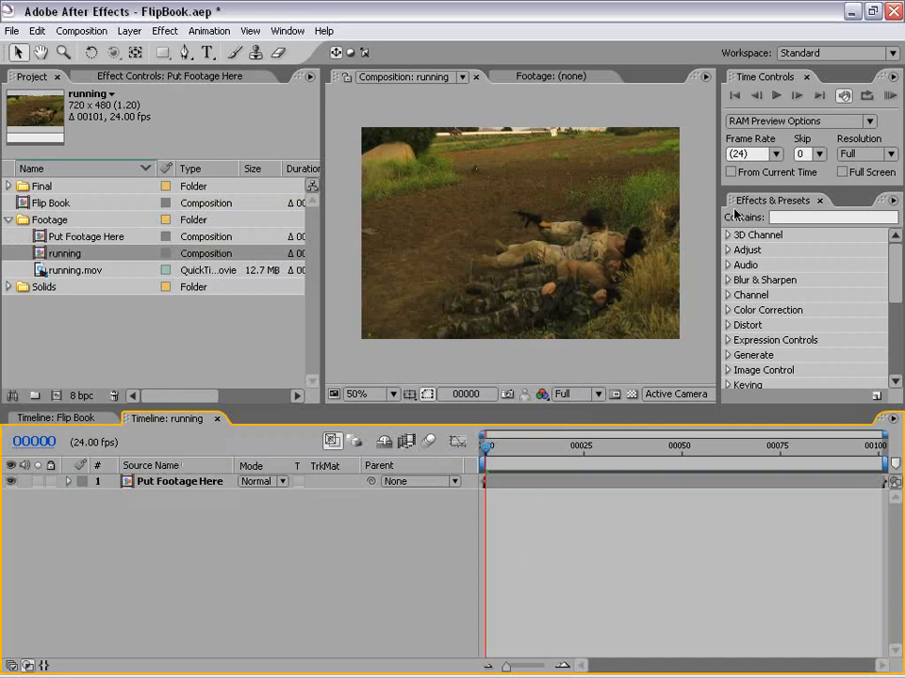
# Step: Find CC Page Turn by searching for "page", apply it to the Put Footage Here layer and move its fold position to about 536, 222
pyautogui.click(796, 217)
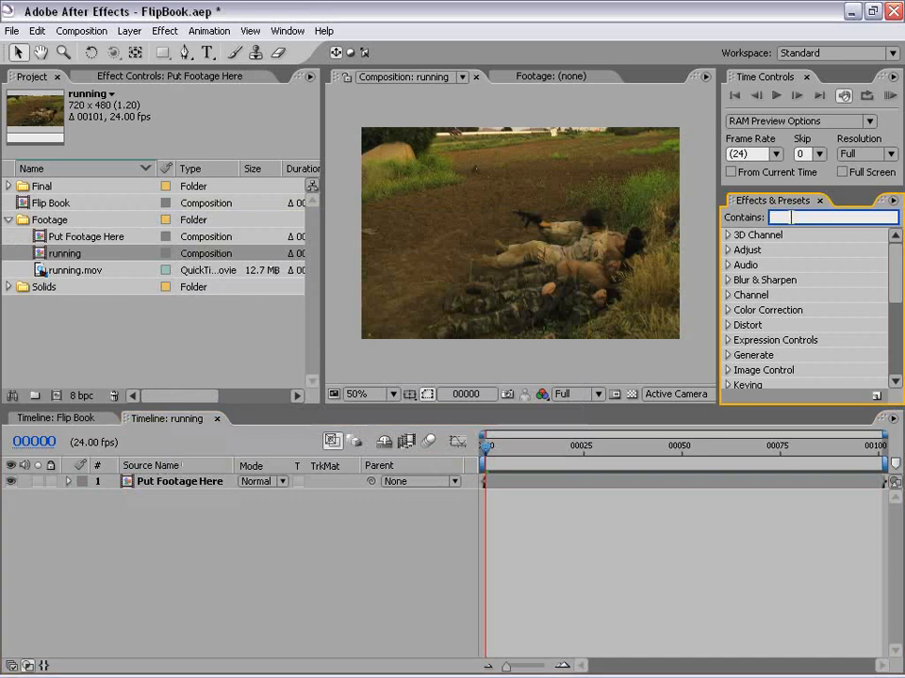
pyautogui.write('page')
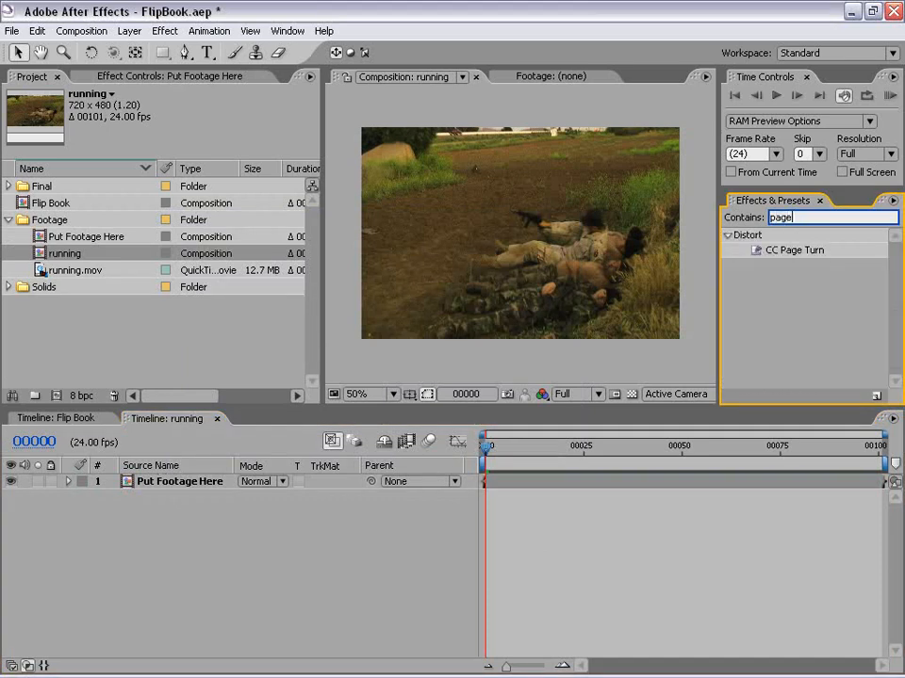
pyautogui.click(815, 253)
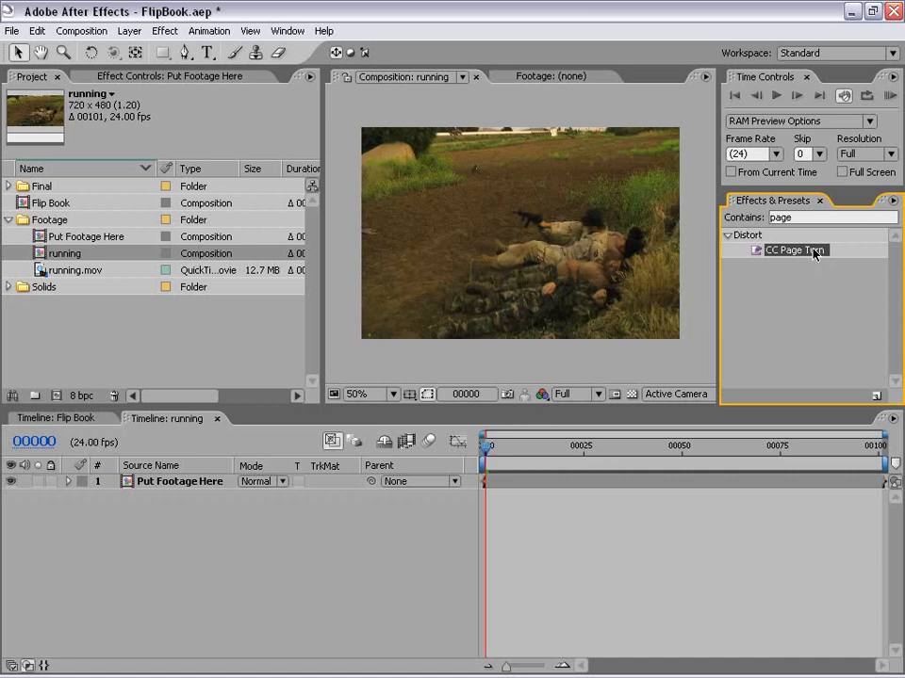
pyautogui.moveTo(814, 253); pyautogui.dragTo(481, 156)
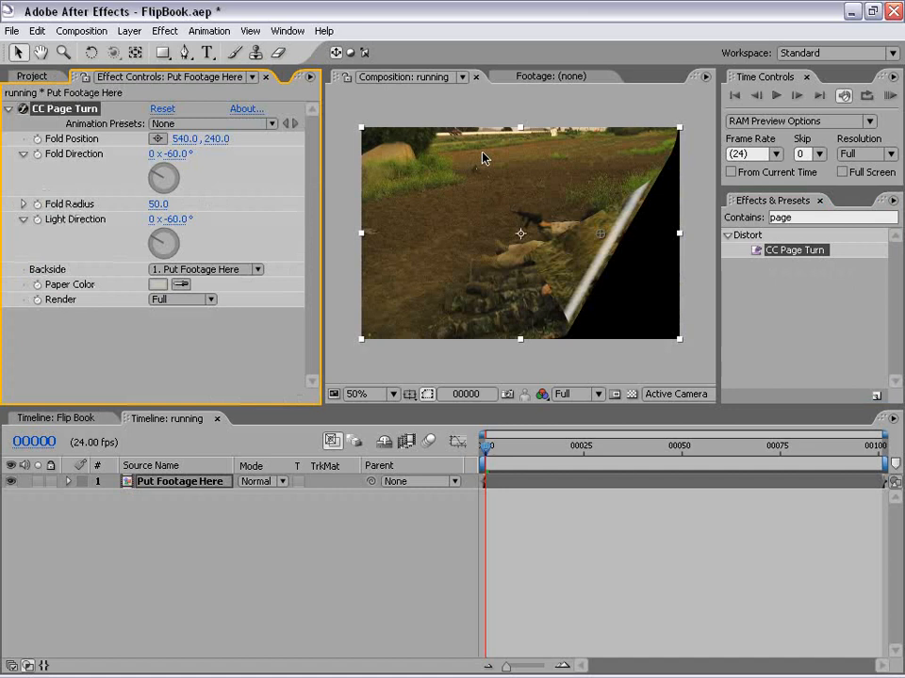
pyautogui.moveTo(600, 236)
pyautogui.mouseDown()
pyautogui.moveTo(535, 197)
pyautogui.moveTo(649, 250)
pyautogui.moveTo(592, 209)
pyautogui.moveTo(543, 192)
pyautogui.moveTo(599, 232)
pyautogui.mouseUp()
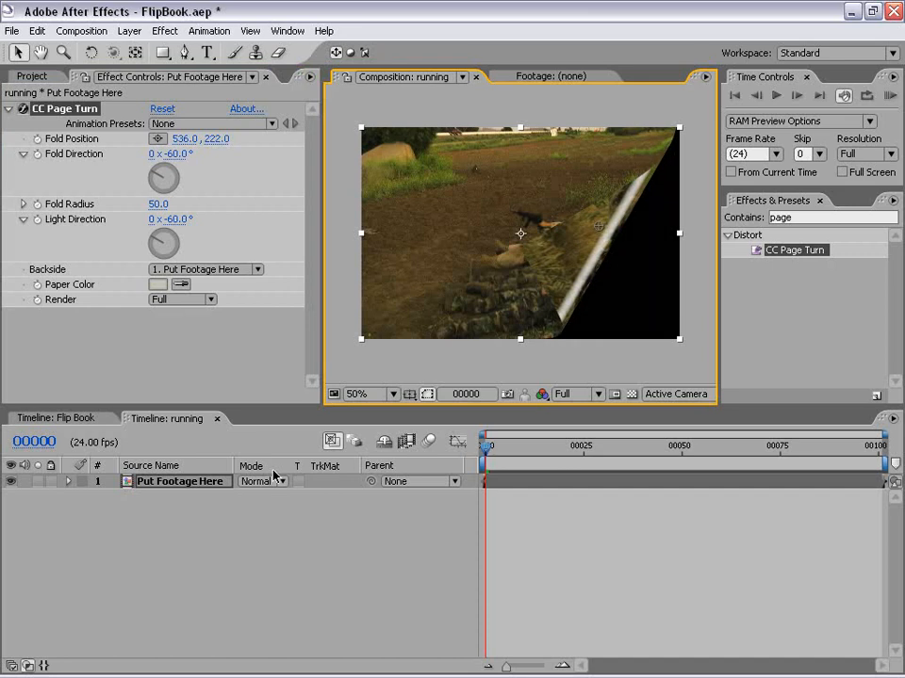
# Step: Compare with the page flip in the Flip Book composition and set the CC Page Turn Fold Direction to -35° in the running composition
pyautogui.click(68, 418)
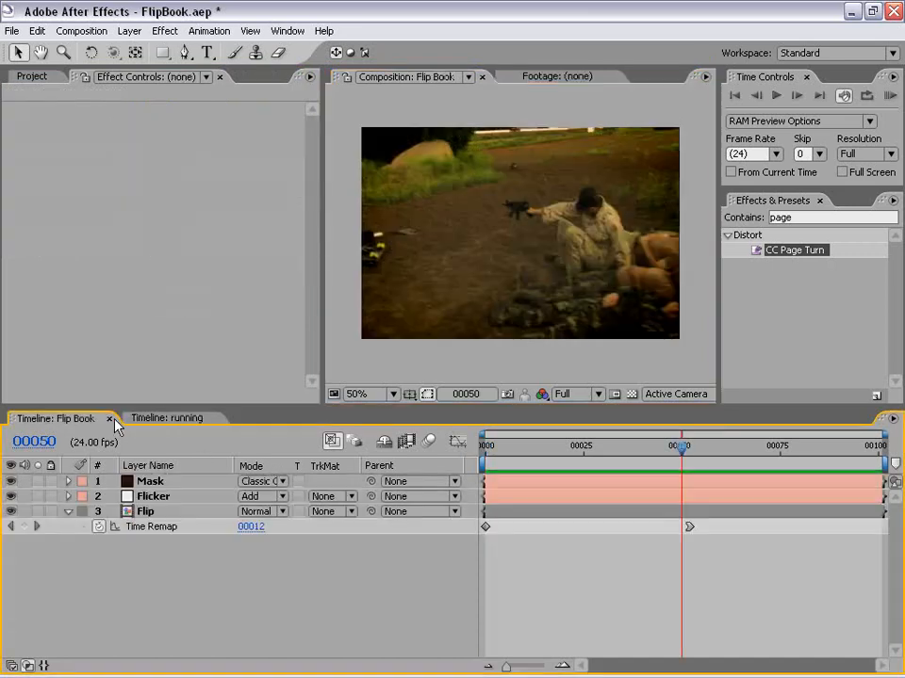
pyautogui.moveTo(545, 445); pyautogui.dragTo(607, 446)
pyautogui.click(183, 422)
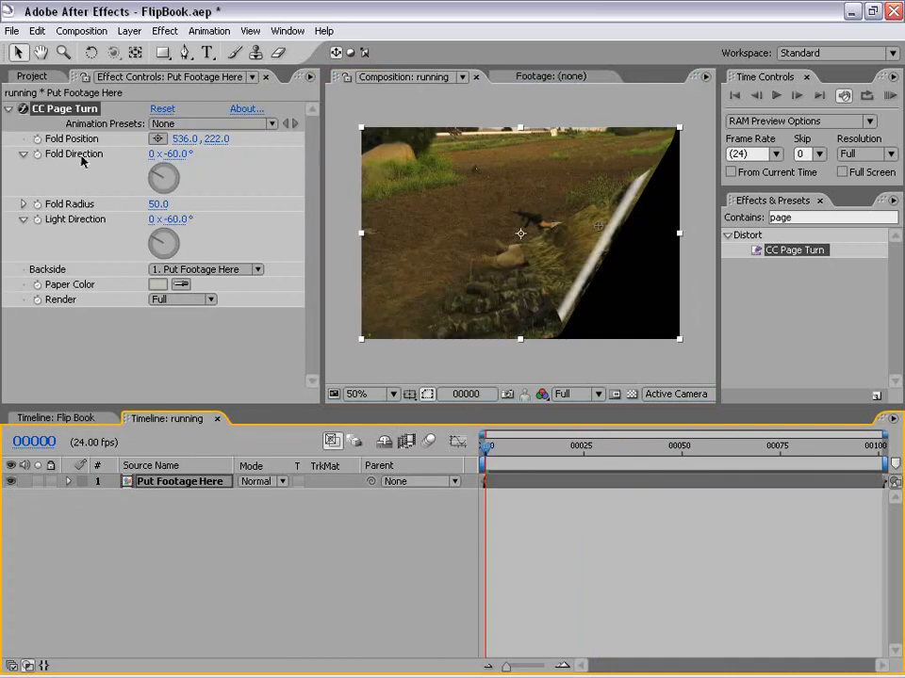
pyautogui.click(174, 154)
pyautogui.write('-35')
pyautogui.press('Return')
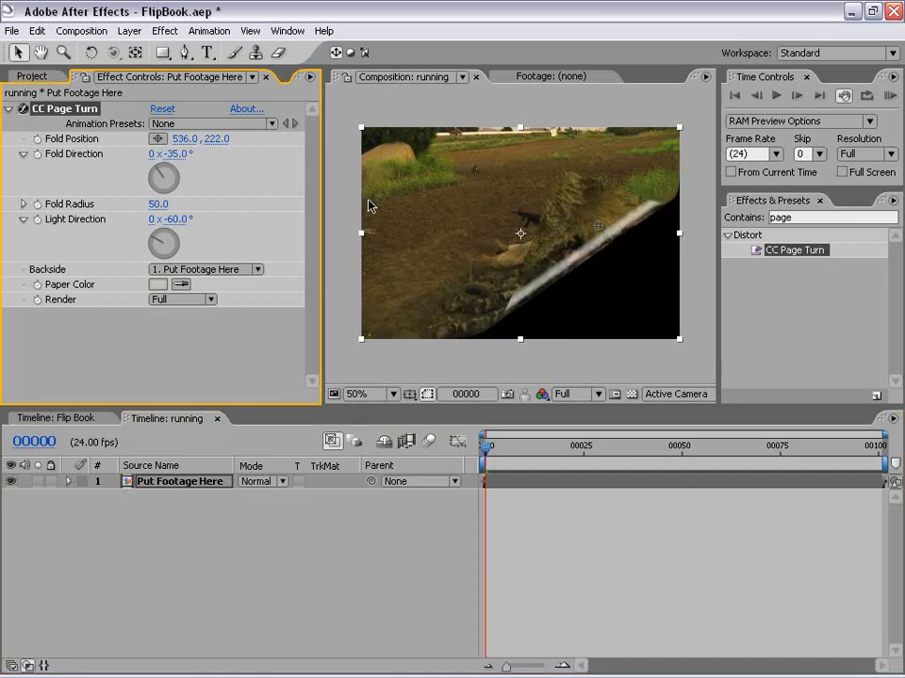
# Step: Move the page turn's fold position to about 550, 244 and set its Fold Radius to 75
pyautogui.moveTo(599, 228)
pyautogui.mouseDown()
pyautogui.moveTo(535, 158)
pyautogui.moveTo(636, 272)
pyautogui.moveTo(606, 239)
pyautogui.mouseUp()
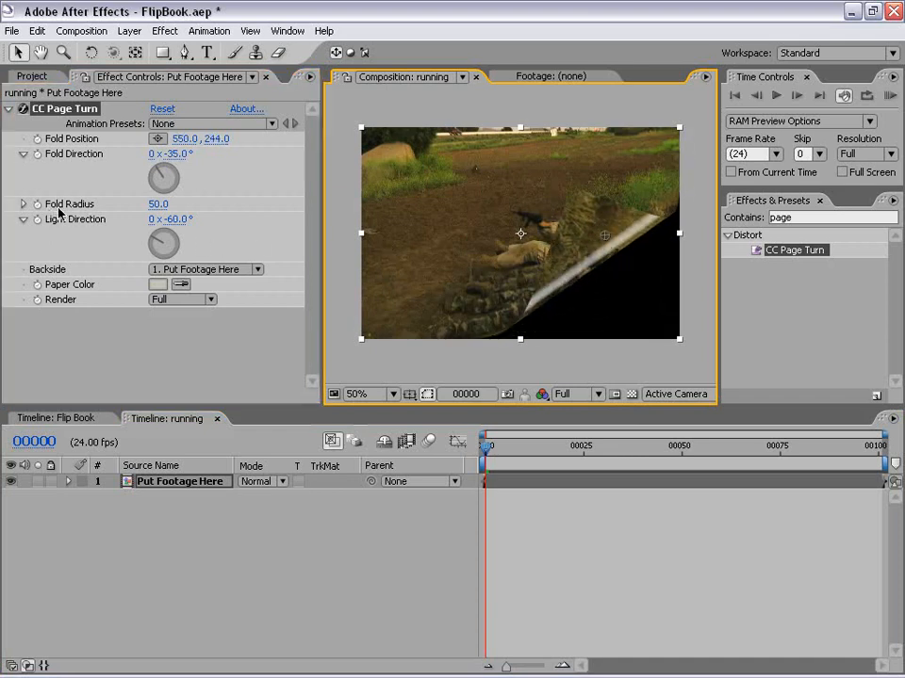
pyautogui.click(157, 204)
pyautogui.write('75')
pyautogui.press('Return')
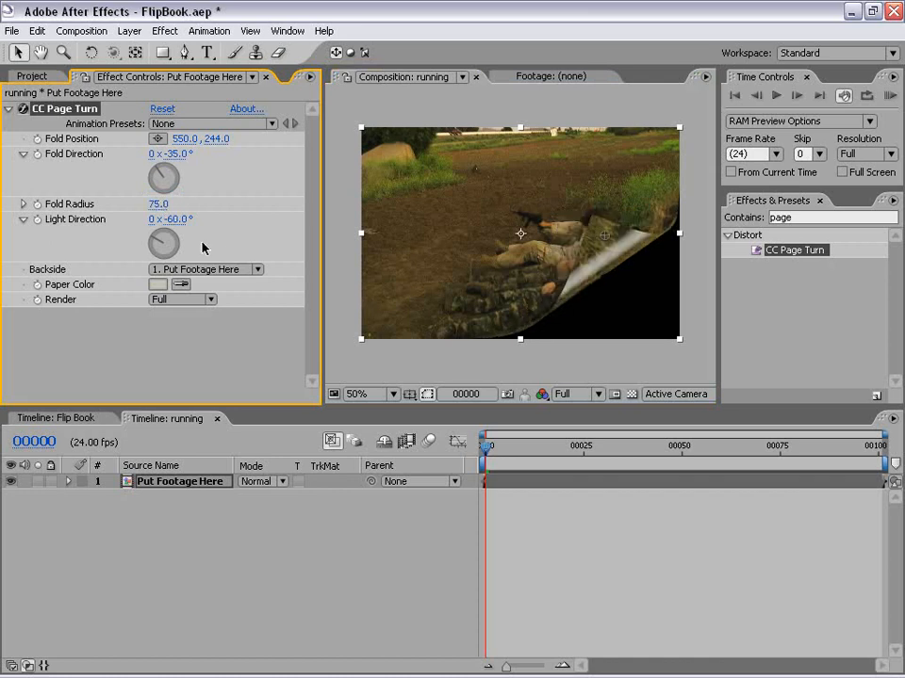
# Step: Compare the page turn's Backside options Put Footage Here and None, and leave Backside set to None
pyautogui.click(182, 271)
pyautogui.click(181, 271)
pyautogui.click(182, 271)
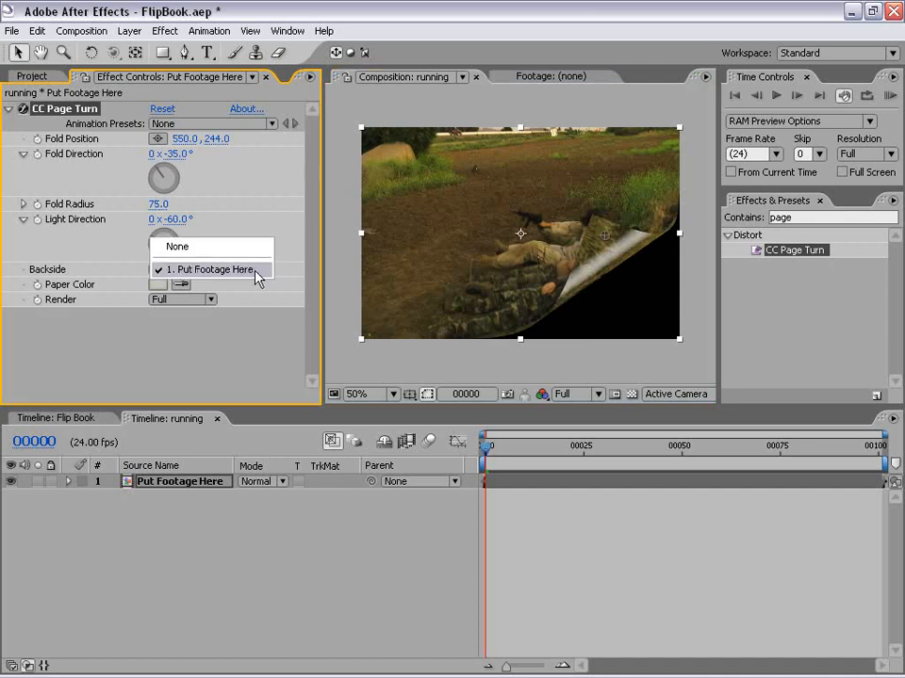
pyautogui.click(207, 247)
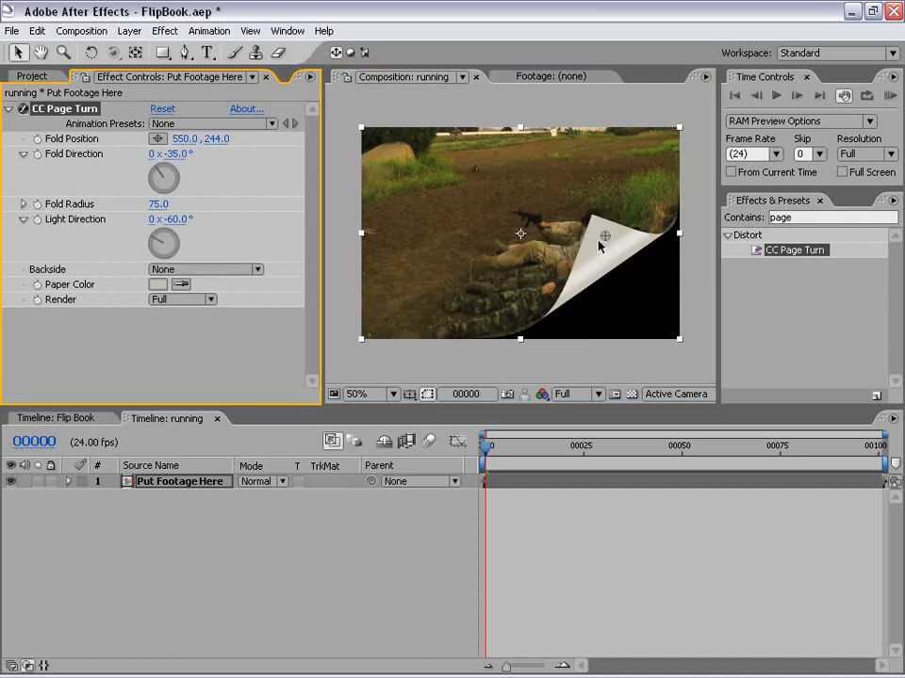
pyautogui.click(202, 270)
pyautogui.click(193, 295)
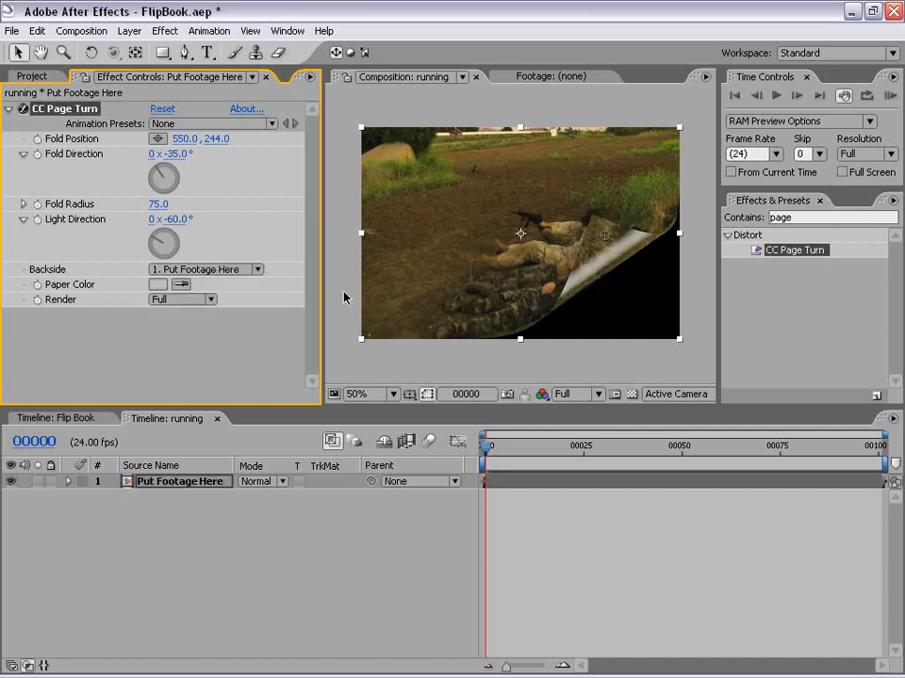
pyautogui.click(201, 269)
pyautogui.click(187, 246)
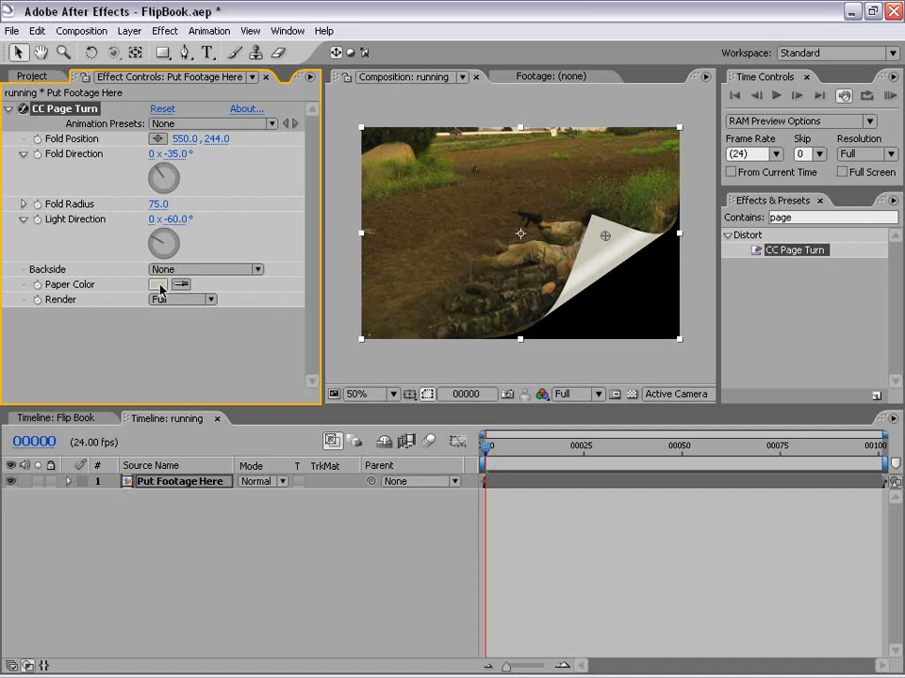
# Step: Change the CC Page Turn Paper Color to a tan brown
pyautogui.click(159, 285)
pyautogui.click(532, 456)
pyautogui.click(363, 299)
pyautogui.click(385, 289)
pyautogui.click(383, 295)
pyautogui.click(686, 254)
pyautogui.click(156, 284)
pyautogui.click(382, 329)
pyautogui.click(383, 335)
pyautogui.click(652, 254)
pyautogui.click(542, 372)
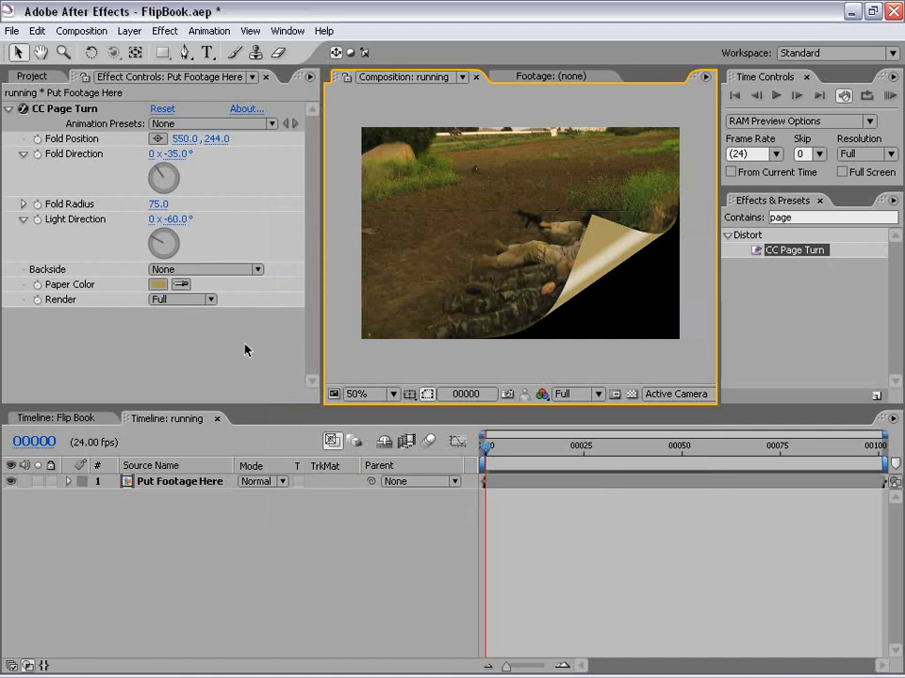
# Step: Move the Put Footage Here layer's CC Page Turn Fold Position to about 748, 478 and keyframe it at frame 0
pyautogui.click(514, 483)
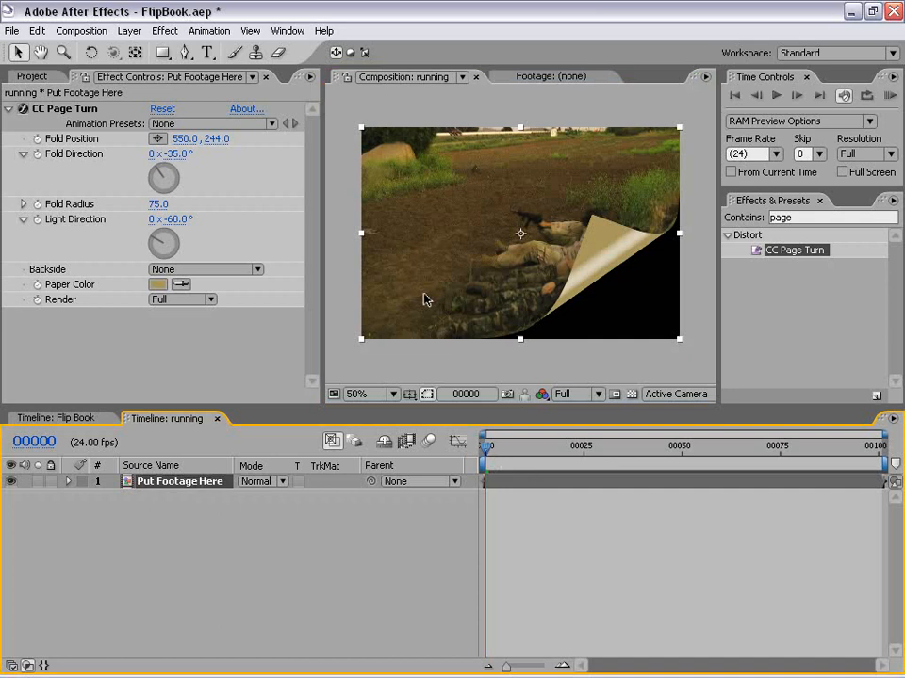
pyautogui.click(66, 109)
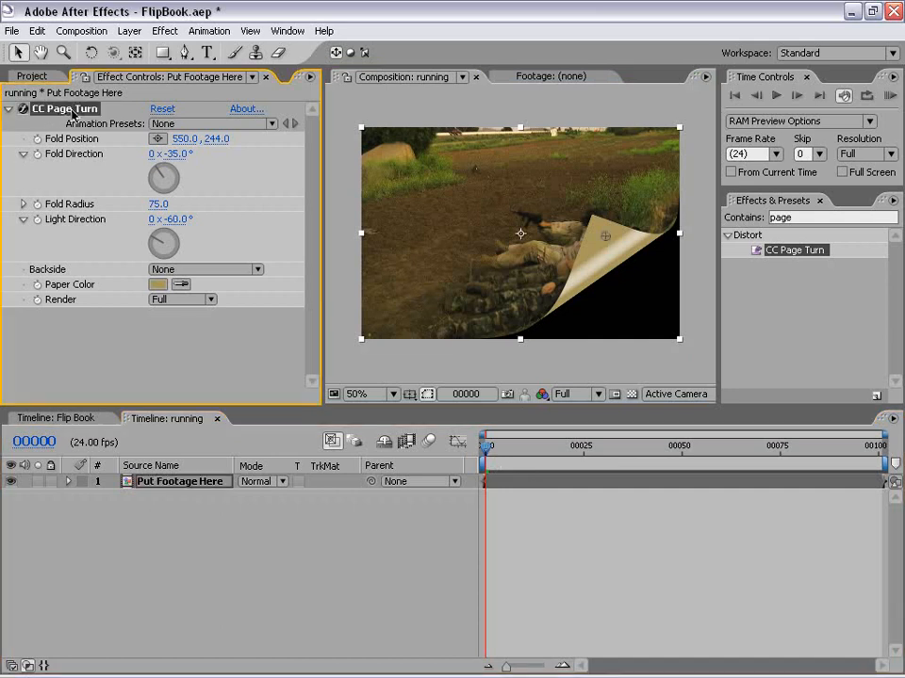
pyautogui.moveTo(607, 241); pyautogui.dragTo(695, 345)
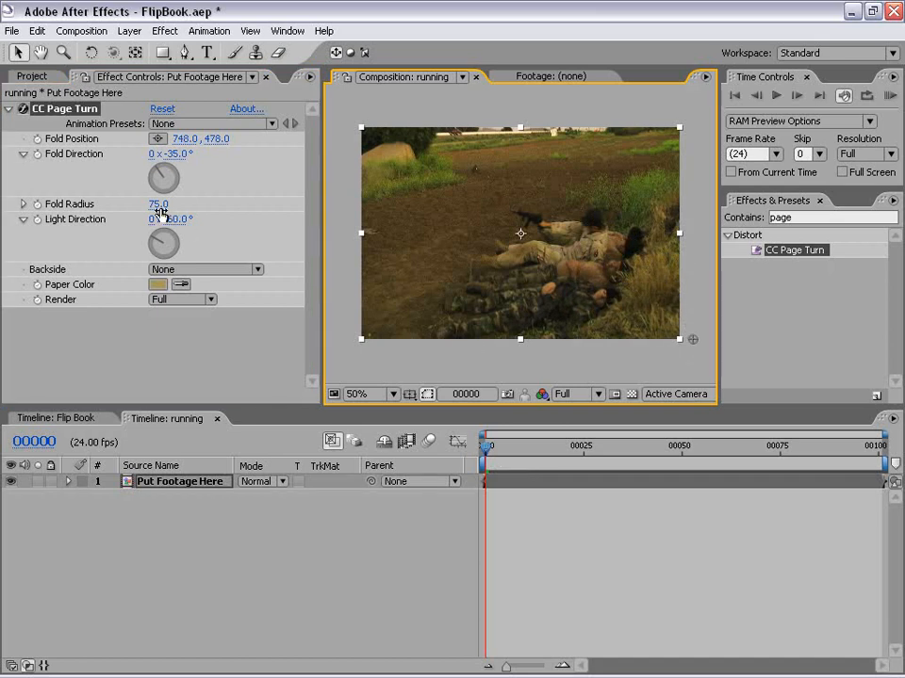
pyautogui.click(38, 139)
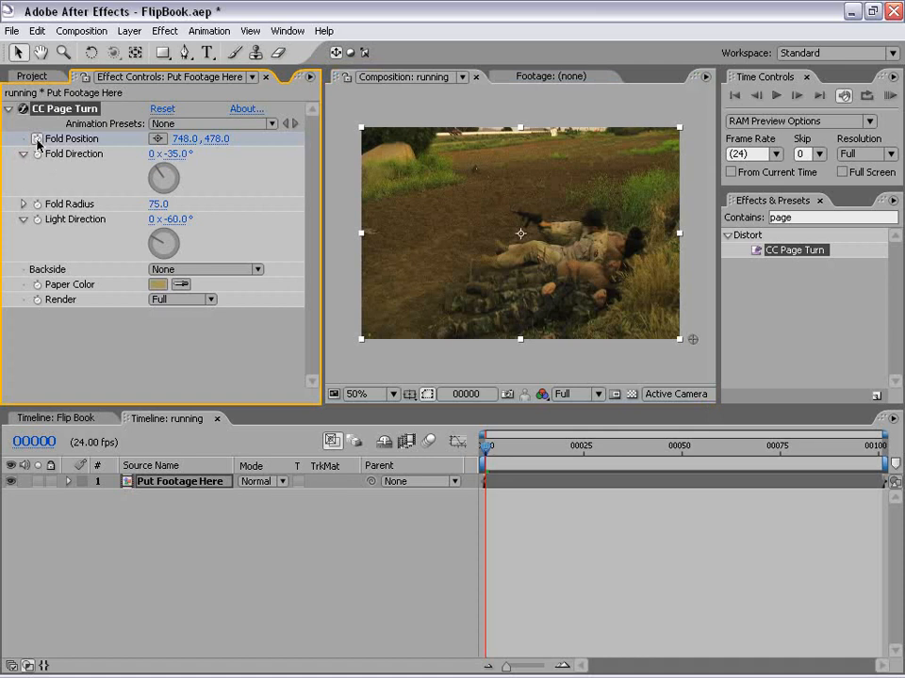
# Step: At frame 1, keyframe the Fold Position at about -28, -70, beyond the page's upper-left corner, and check the turn between both frames
pyautogui.press('pagedown')
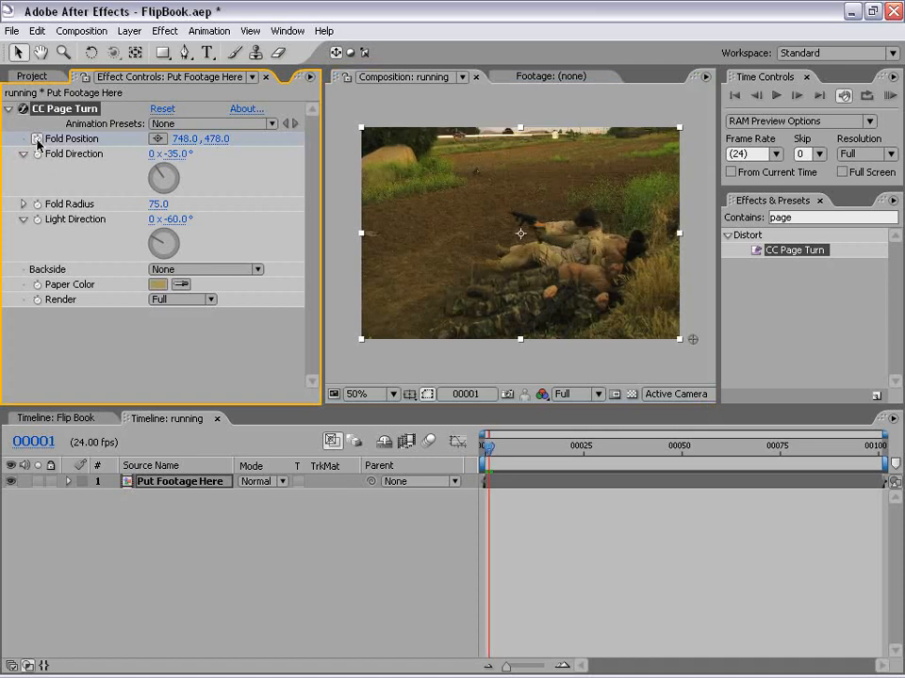
pyautogui.press('=')
pyautogui.press('=')
pyautogui.press('h')
pyautogui.moveTo(511, 487); pyautogui.dragTo(615, 493)
pyautogui.moveTo(500, 454); pyautogui.dragTo(523, 454)
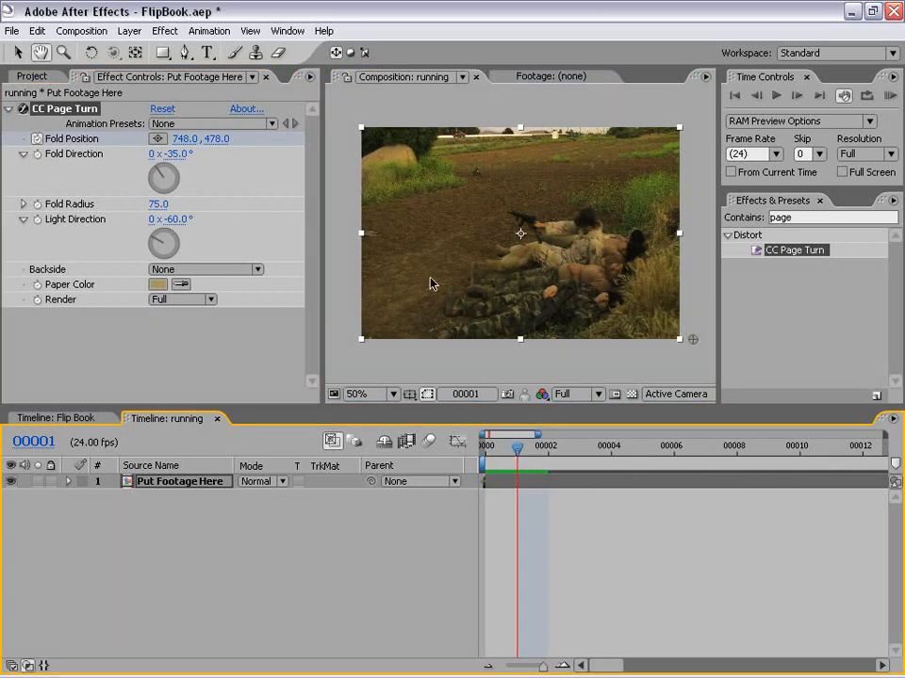
pyautogui.moveTo(694, 343); pyautogui.dragTo(349, 98)
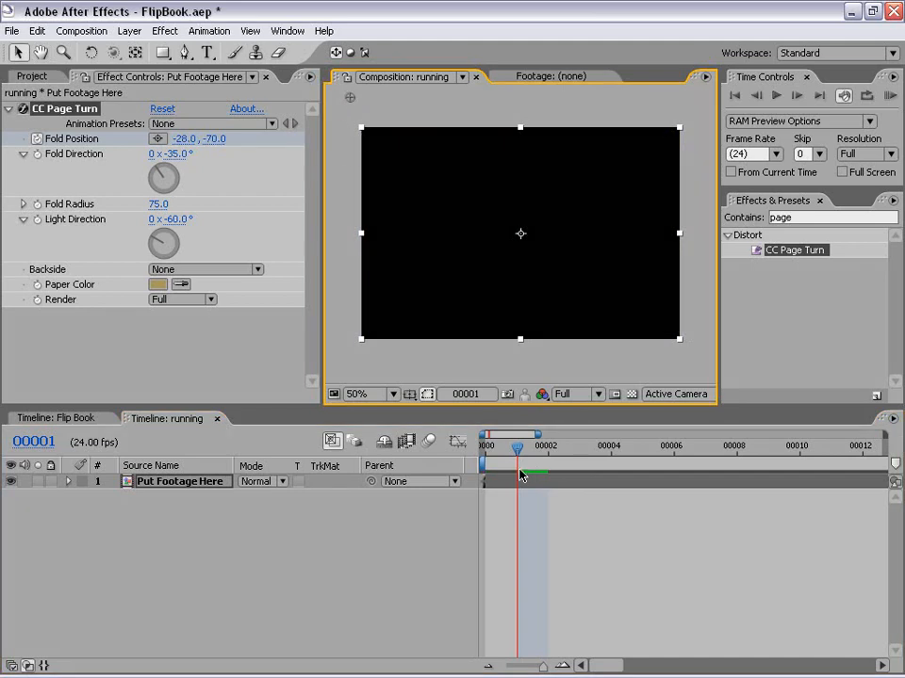
pyautogui.moveTo(507, 455)
pyautogui.mouseDown()
pyautogui.moveTo(490, 456)
pyautogui.moveTo(507, 453)
pyautogui.mouseUp()
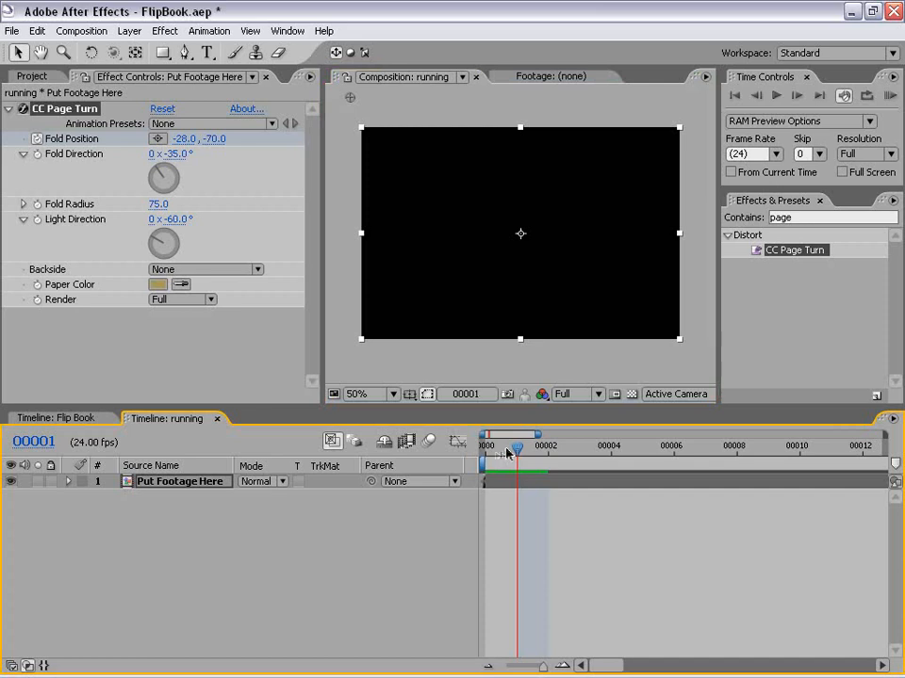
pyautogui.moveTo(511, 447); pyautogui.dragTo(491, 447)
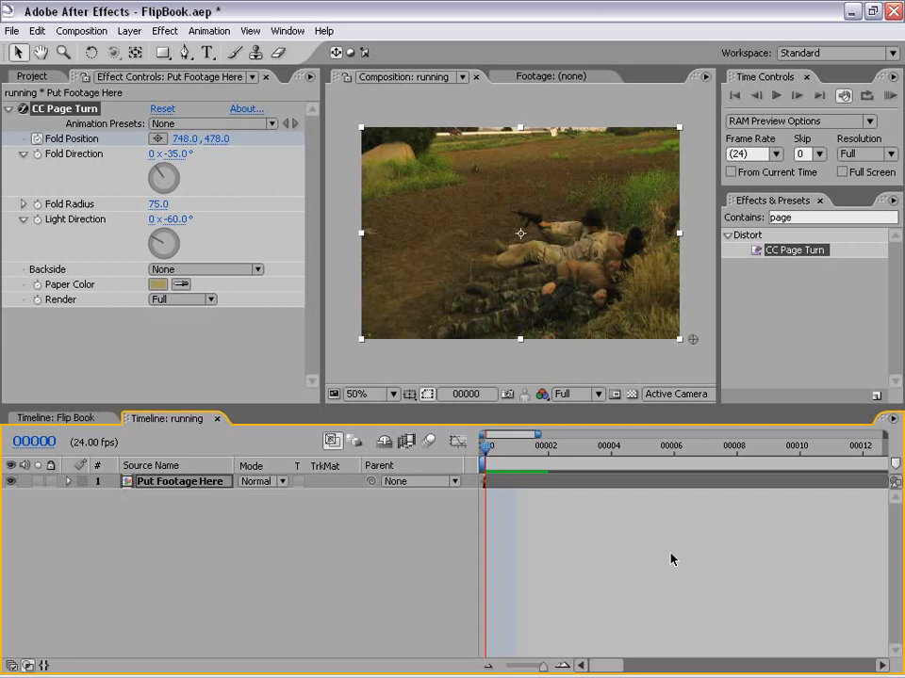
# Step: Find the Directional Blur effect and apply it to the Put Footage Here layer
pyautogui.click(807, 218)
pyautogui.write('direc')
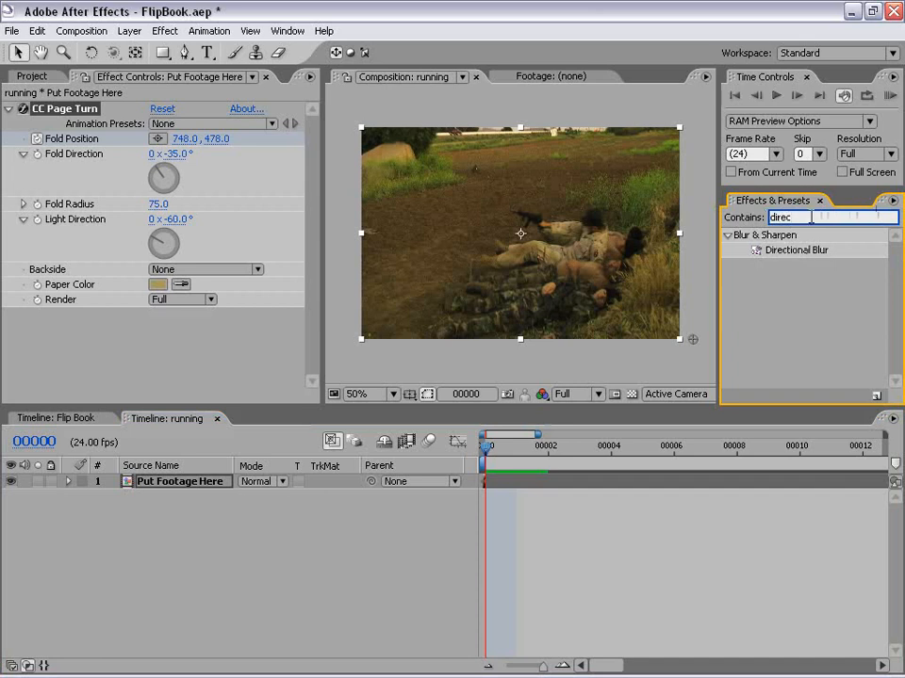
pyautogui.click(793, 252)
pyautogui.moveTo(792, 252); pyautogui.dragTo(567, 241)
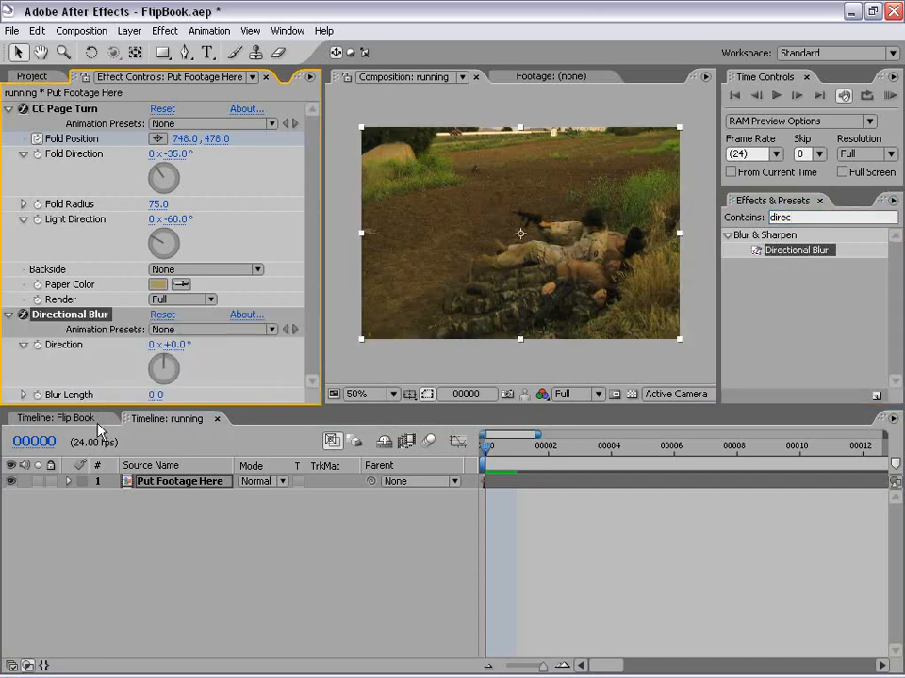
# Step: Keyframe the Directional Blur's Blur Length at 0 on frame 0 and at 30 on frame 1
pyautogui.click(37, 395)
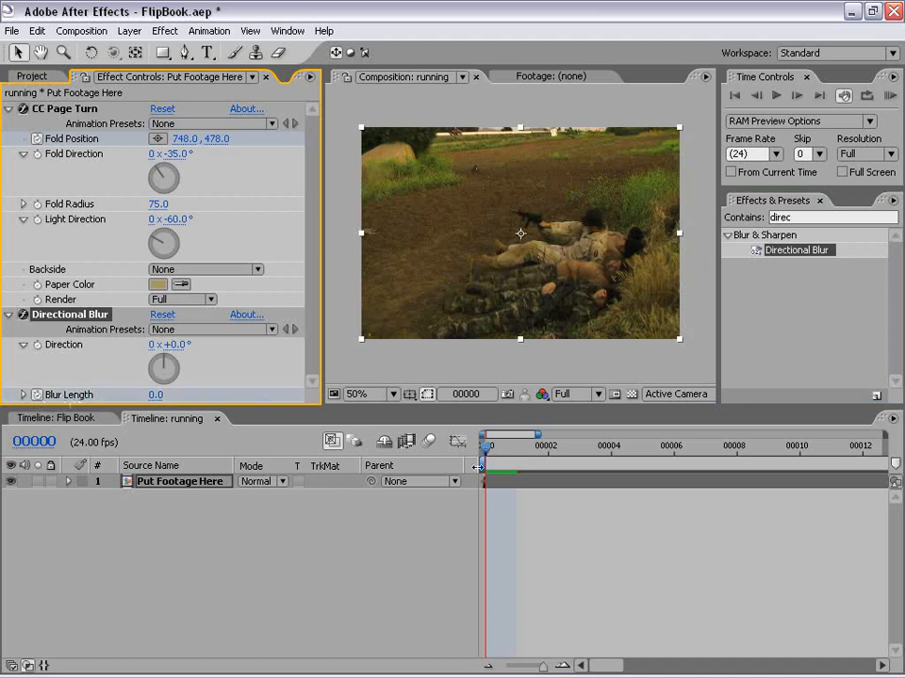
pyautogui.click(516, 450)
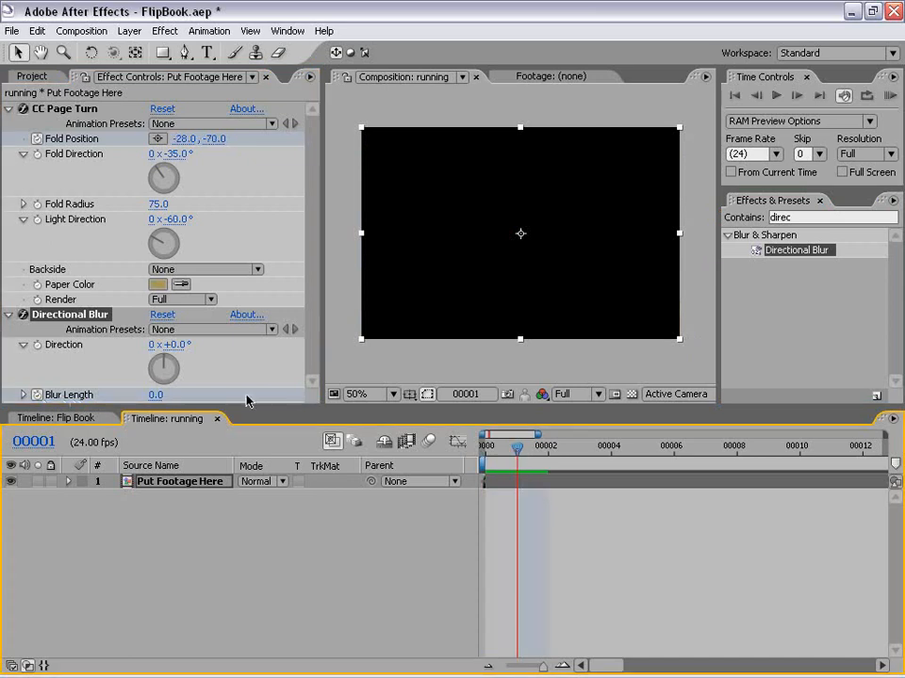
pyautogui.click(166, 396)
pyautogui.write('30')
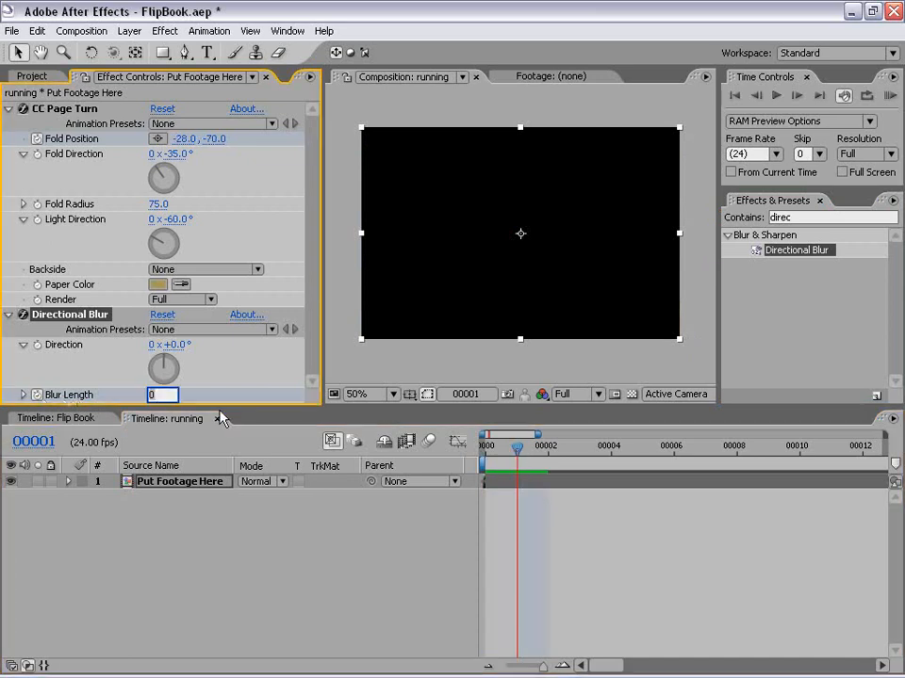
pyautogui.press('Return')
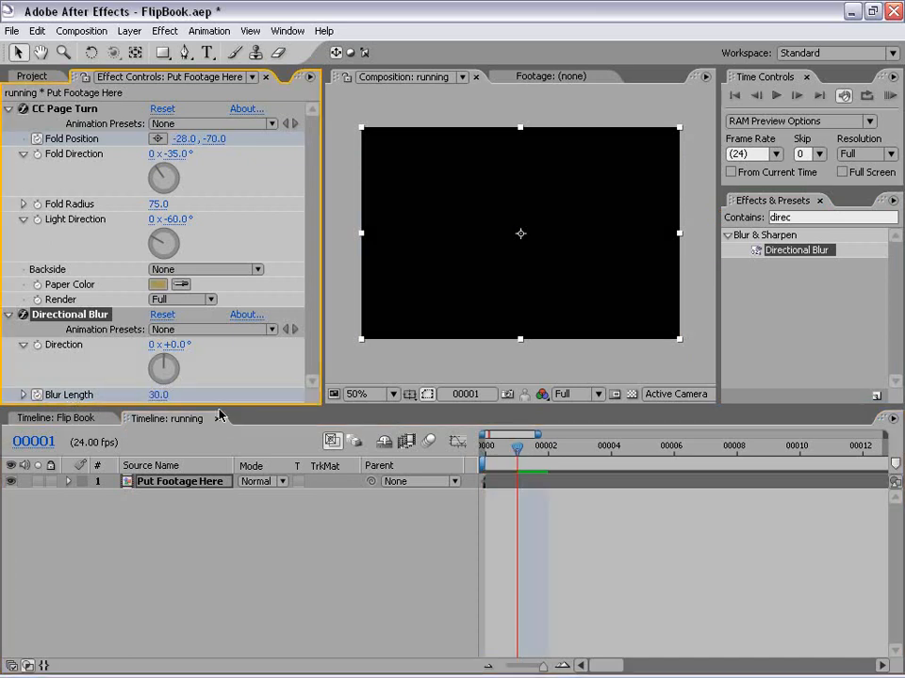
pyautogui.click(481, 447)
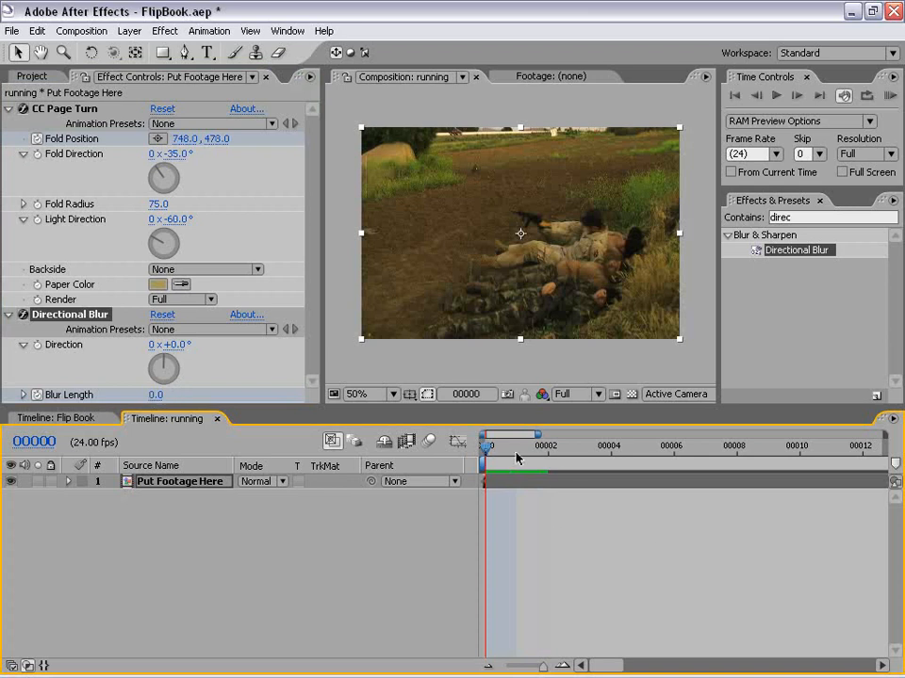
# Step: Compare frames 0 and 1 and reveal the Put Footage Here layer's keyframed properties in the timeline
pyautogui.click(524, 462)
pyautogui.click(482, 481)
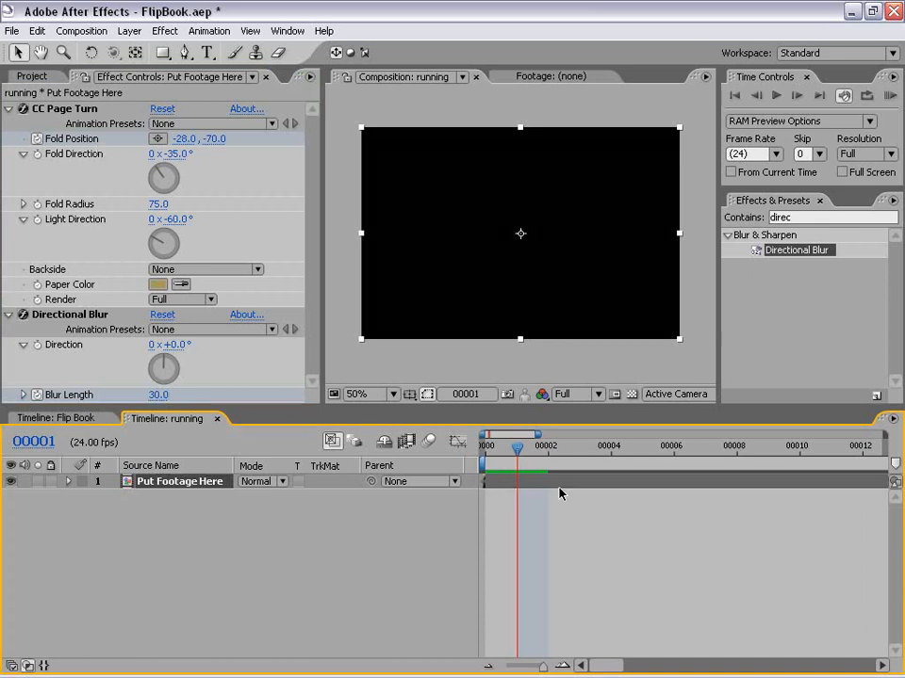
pyautogui.click(487, 448)
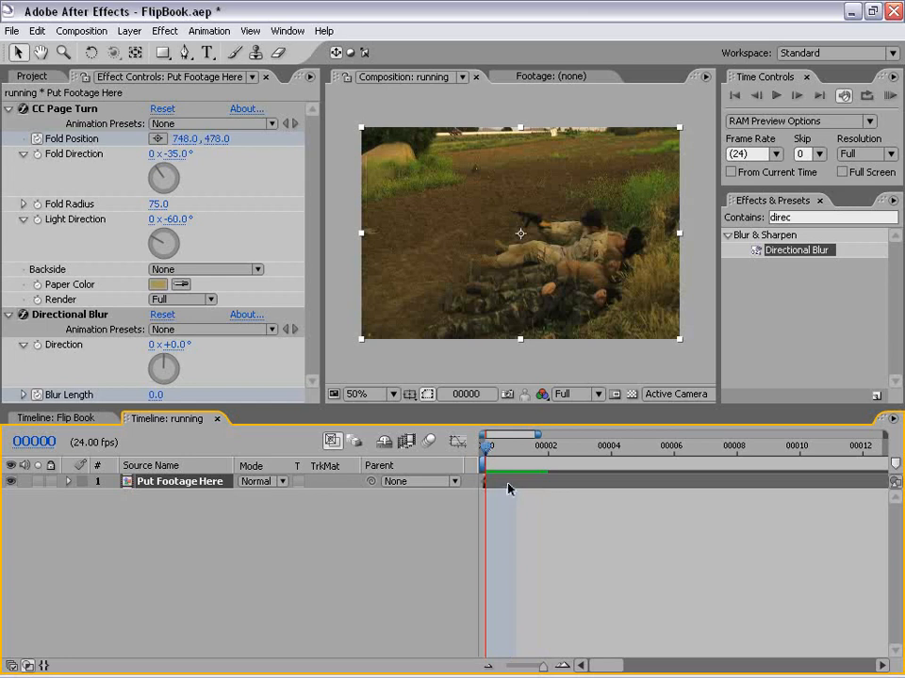
pyautogui.press('u')
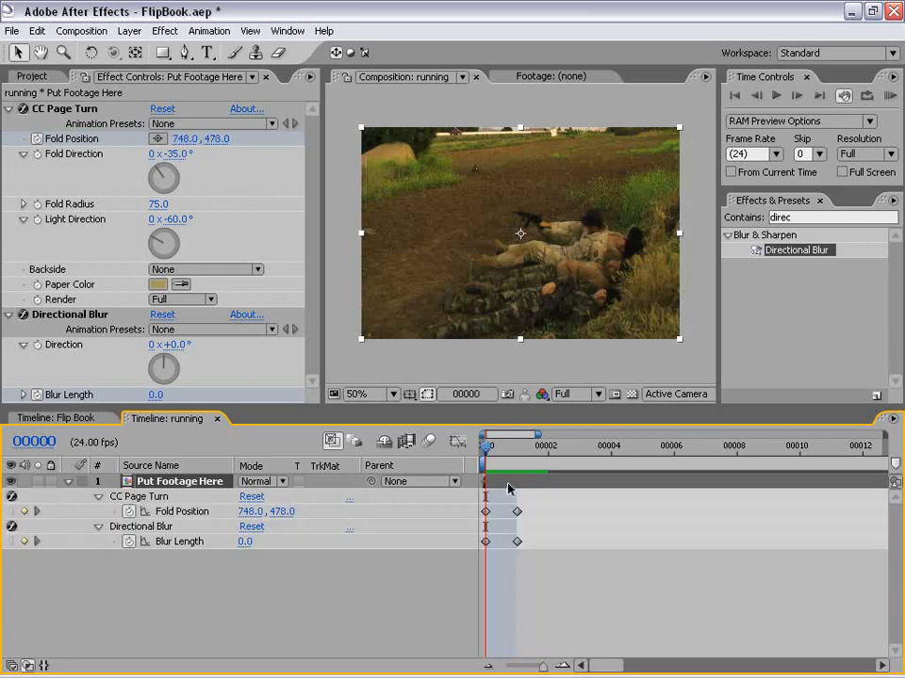
pyautogui.click(558, 592)
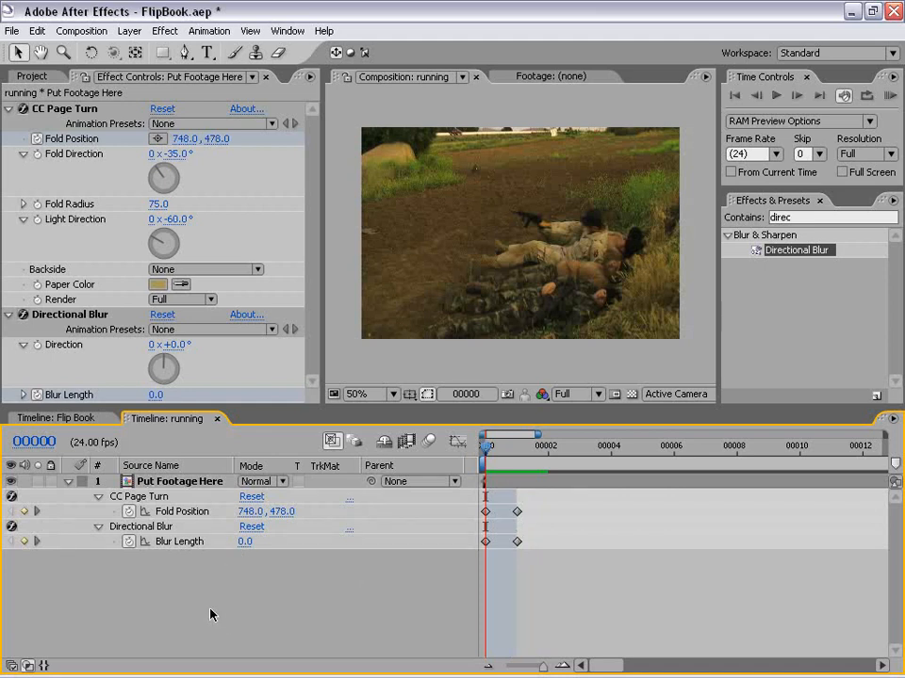
# Step: Add the expression loopOut(type = "cycle", numKeyframes = 0) to the page turn's Fold Position
pyautogui.keyDown('alt'); pyautogui.click(128, 511); pyautogui.keyUp('alt')
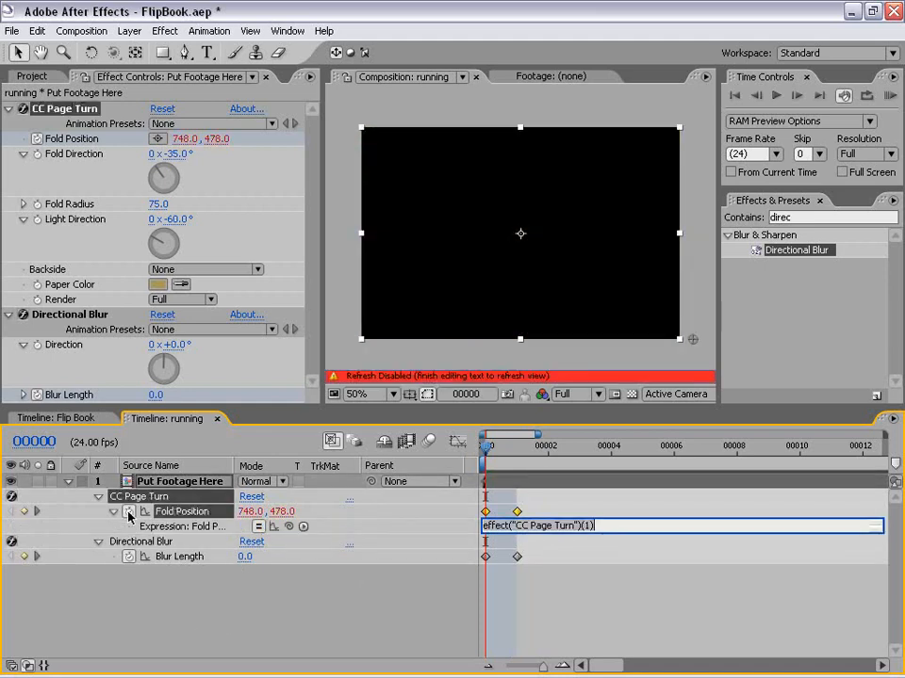
pyautogui.click(303, 528)
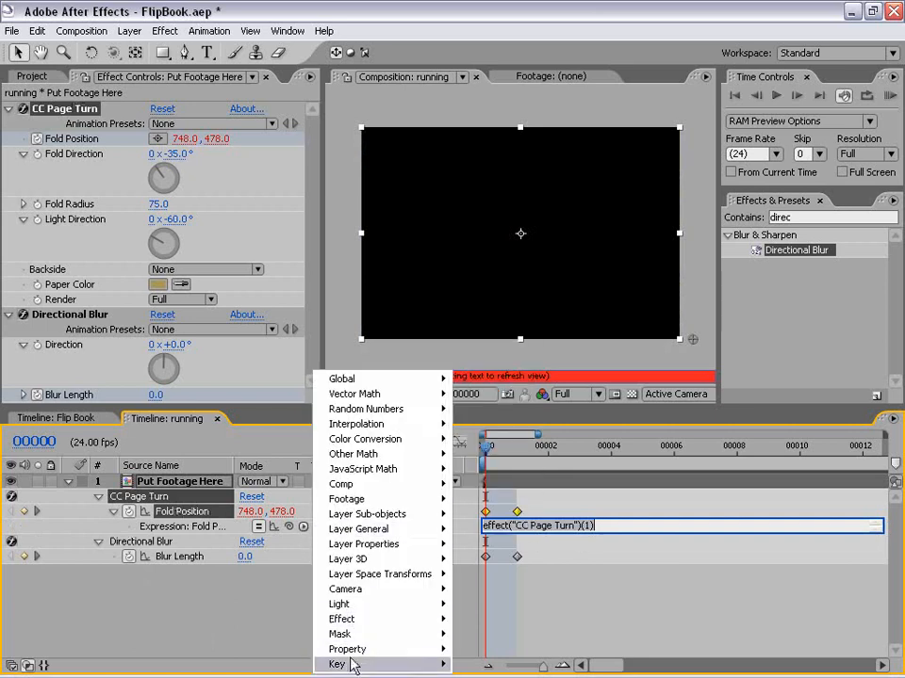
pyautogui.moveTo(348, 657)
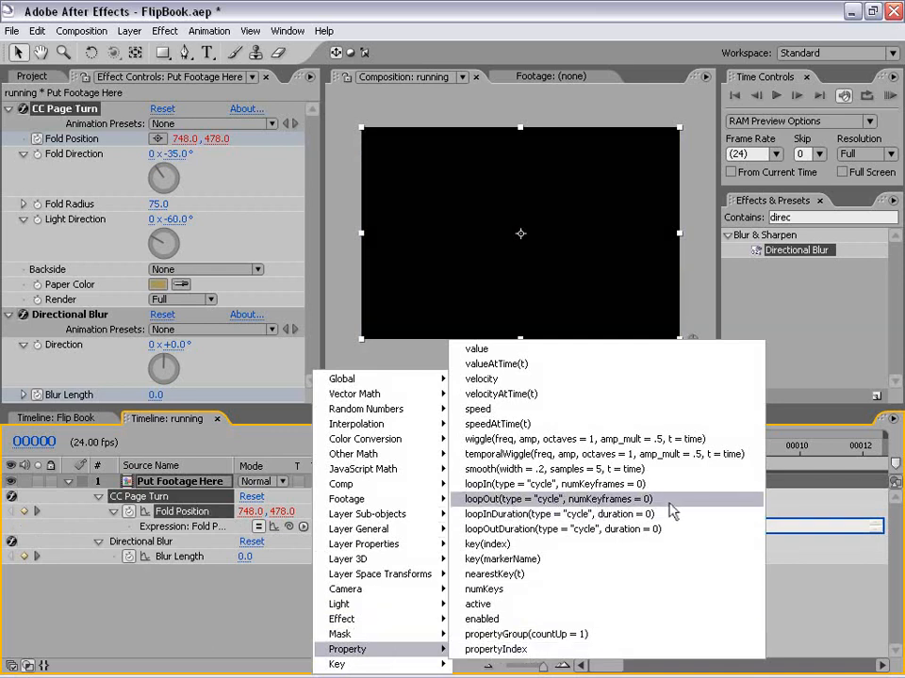
pyautogui.click(668, 502)
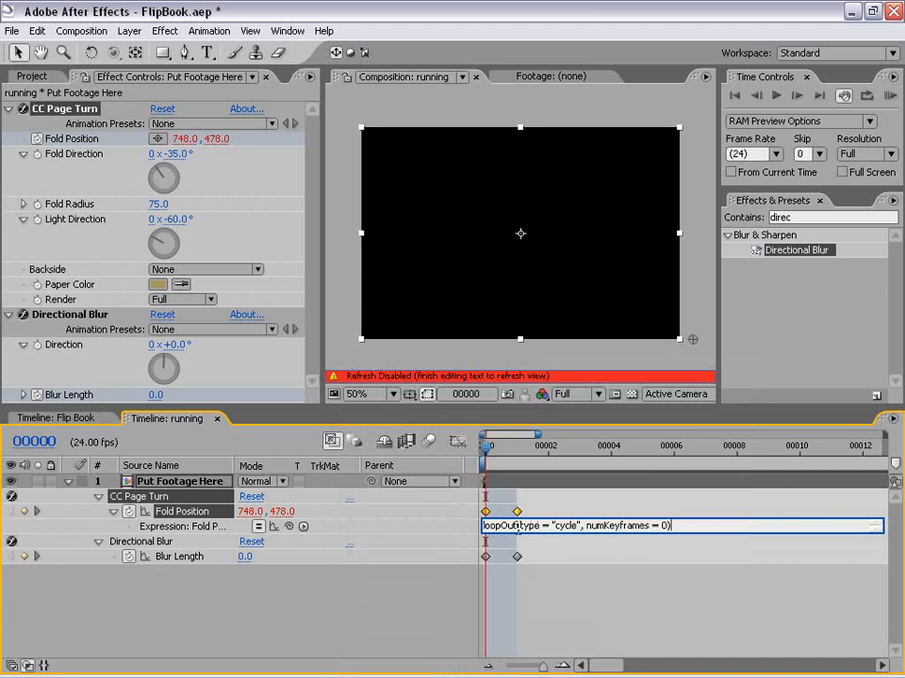
pyautogui.click(584, 614)
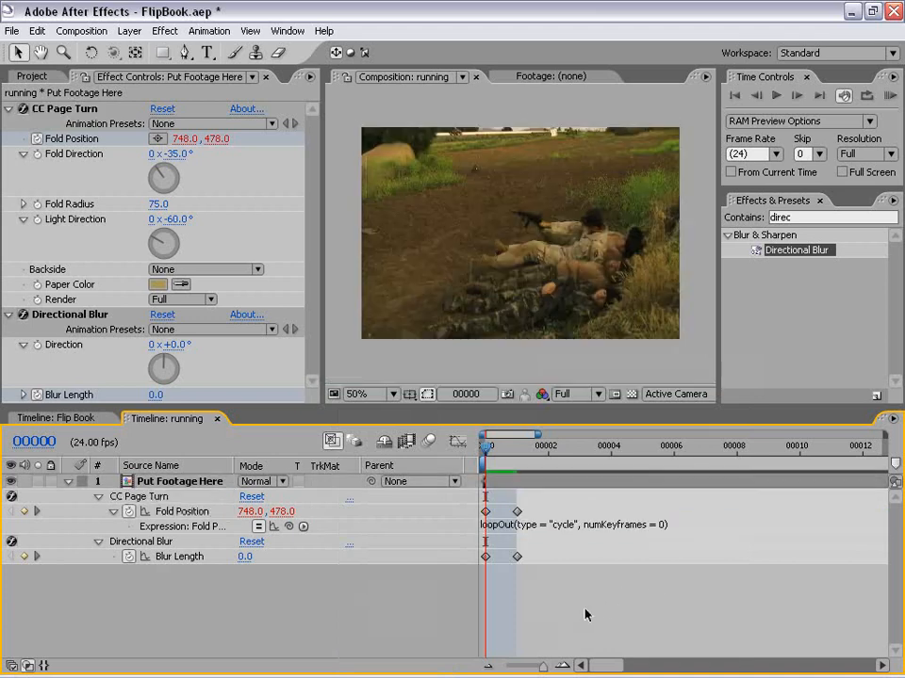
# Step: Add the expression loopOut(type = "cycle", numKeyframes = 0) to the Blur Length and scrub through the looping page turn
pyautogui.keyDown('alt'); pyautogui.click(129, 556); pyautogui.keyUp('alt')
pyautogui.click(302, 572)
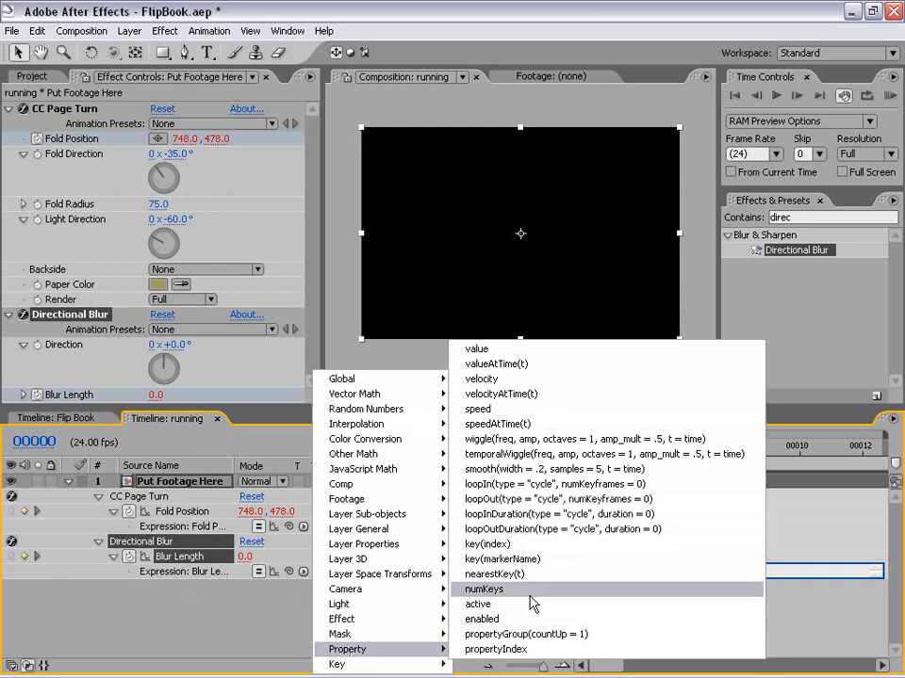
pyautogui.click(692, 504)
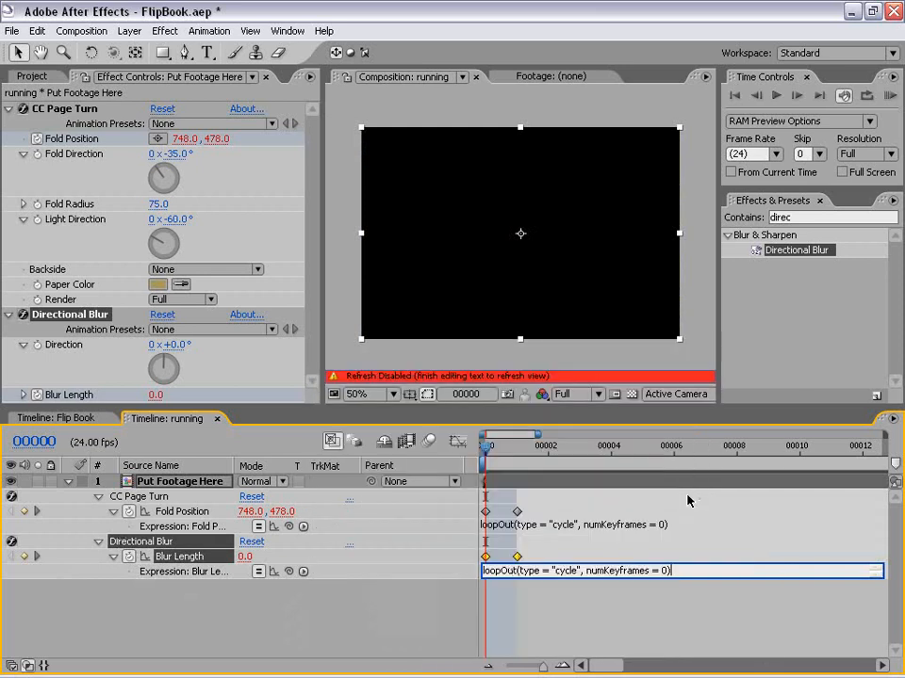
pyautogui.click(584, 614)
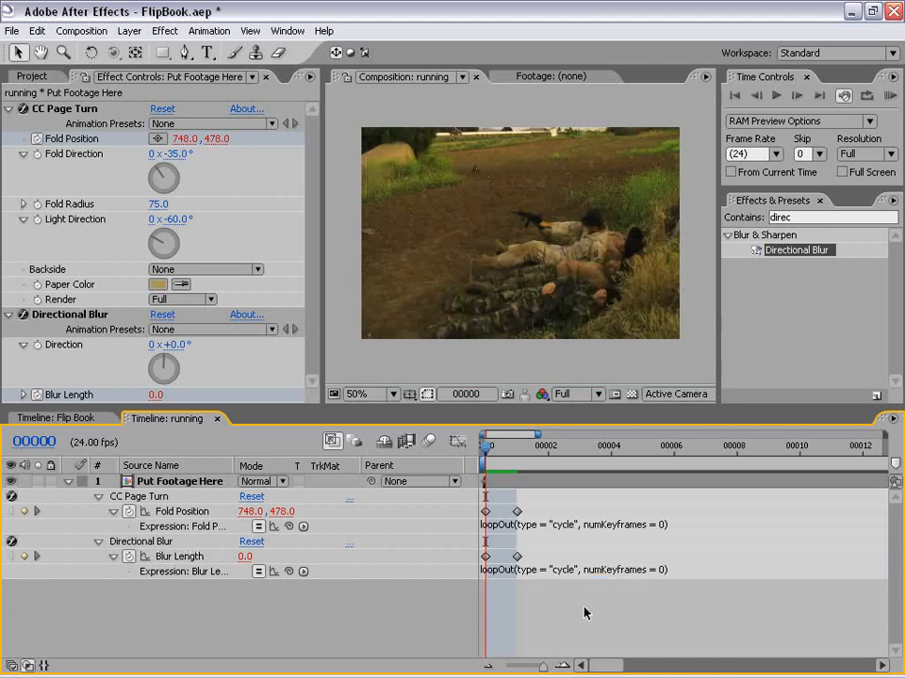
pyautogui.click(505, 452)
pyautogui.moveTo(504, 455); pyautogui.dragTo(485, 458)
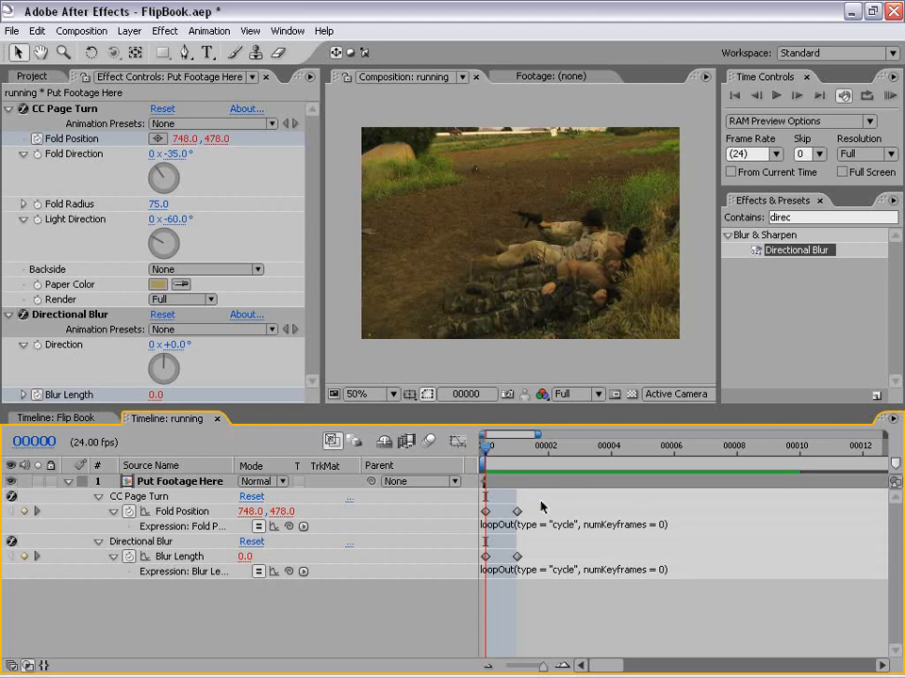
# Step: Move the end keyframes of Fold Position and Blur Length from frame 1 to frame 10 and preview the turn at frame 4
pyautogui.moveTo(544, 499); pyautogui.dragTo(506, 575)
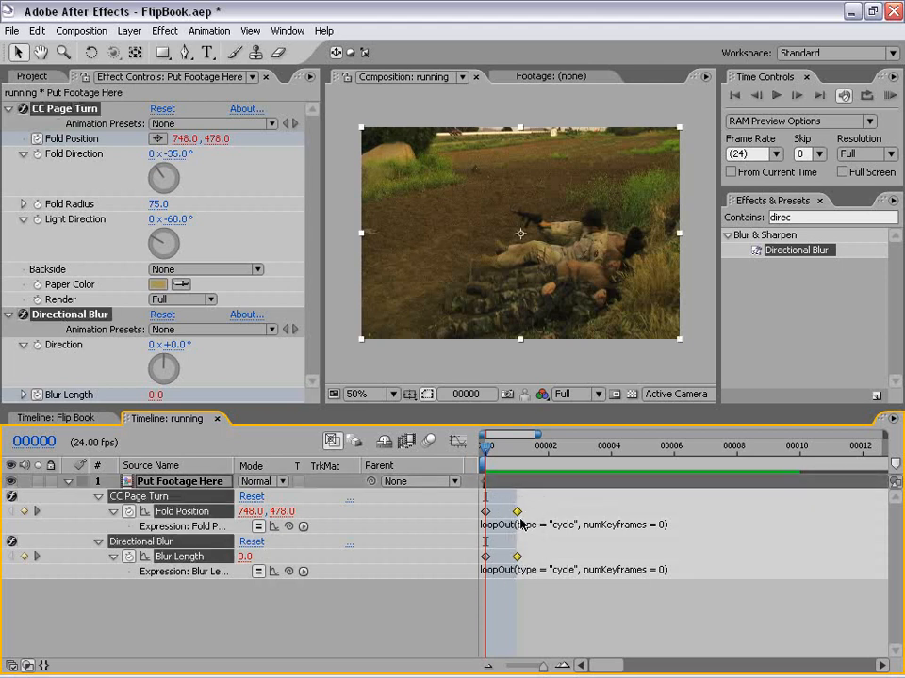
pyautogui.moveTo(517, 514); pyautogui.dragTo(804, 518)
pyautogui.moveTo(486, 450); pyautogui.dragTo(620, 460)
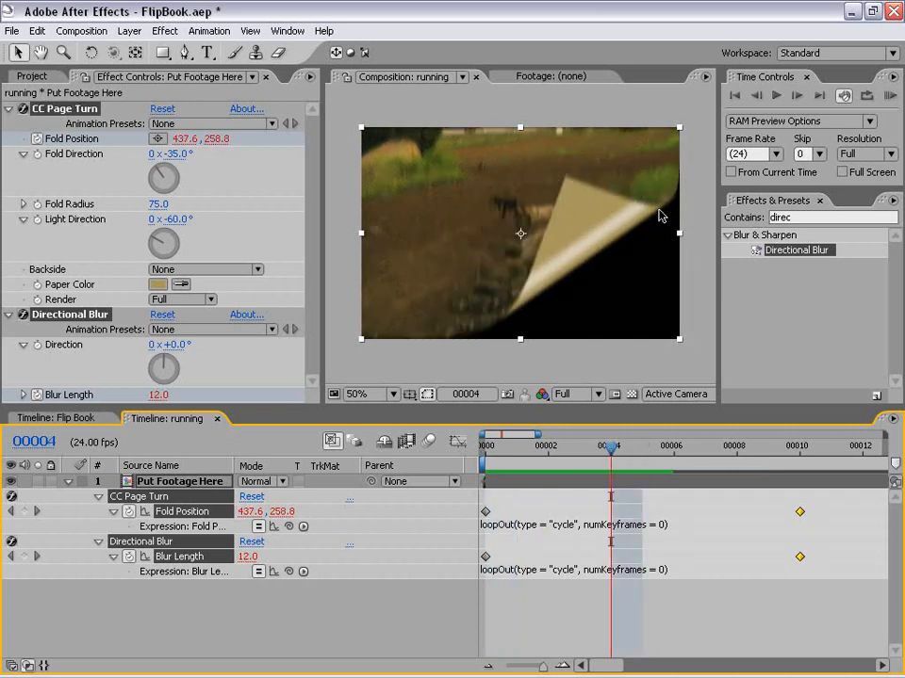
# Step: Duplicate the Put Footage Here layer with its effects, keyframes and expressions
pyautogui.click(27, 506)
pyautogui.click(142, 481)
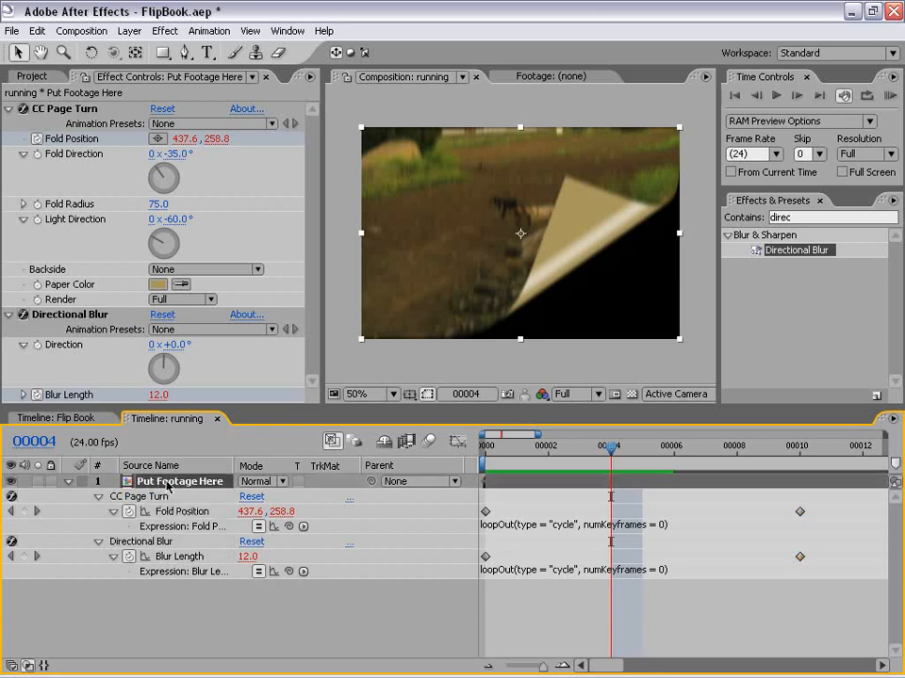
pyautogui.click(37, 31)
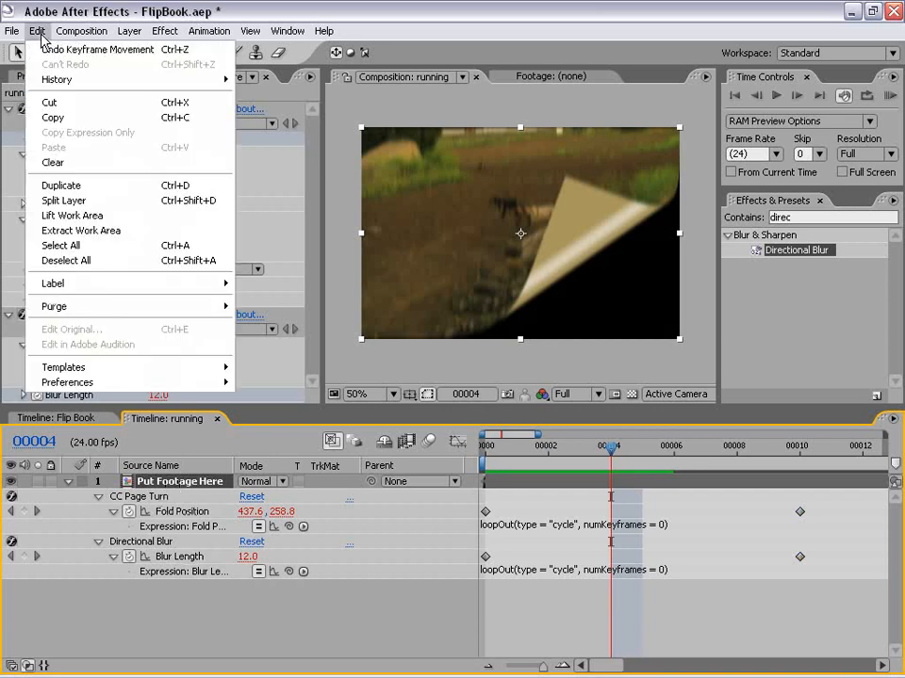
pyautogui.click(68, 187)
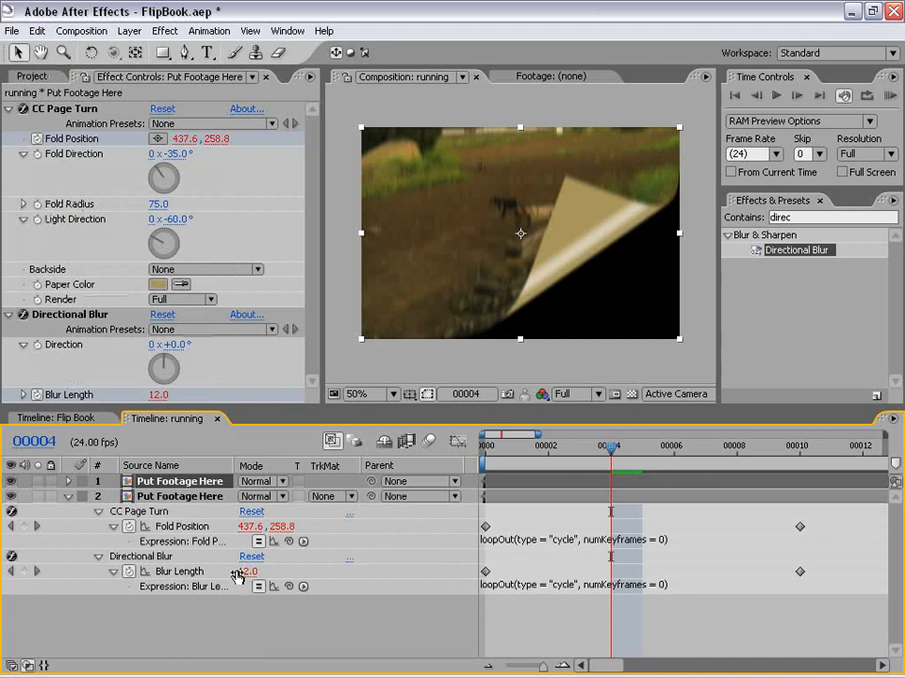
# Step: Reveal the duplicate layer's expressions and enlarge the timeline area to fit both layers' animated properties
pyautogui.press('e')
pyautogui.press('e')
pyautogui.moveTo(452, 411)
pyautogui.mouseDown()
pyautogui.moveTo(452, 378)
pyautogui.moveTo(452, 395)
pyautogui.mouseUp()
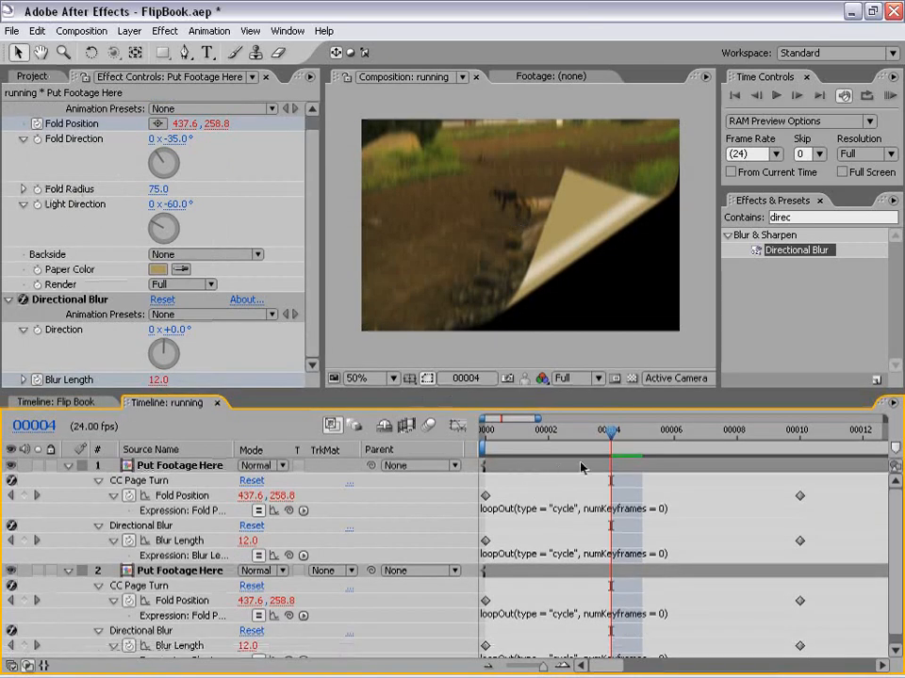
# Step: Set the upper Put Footage Here layer's CC Page Turn to render only the Backside and check it with the lower layer temporarily hidden
pyautogui.click(521, 219)
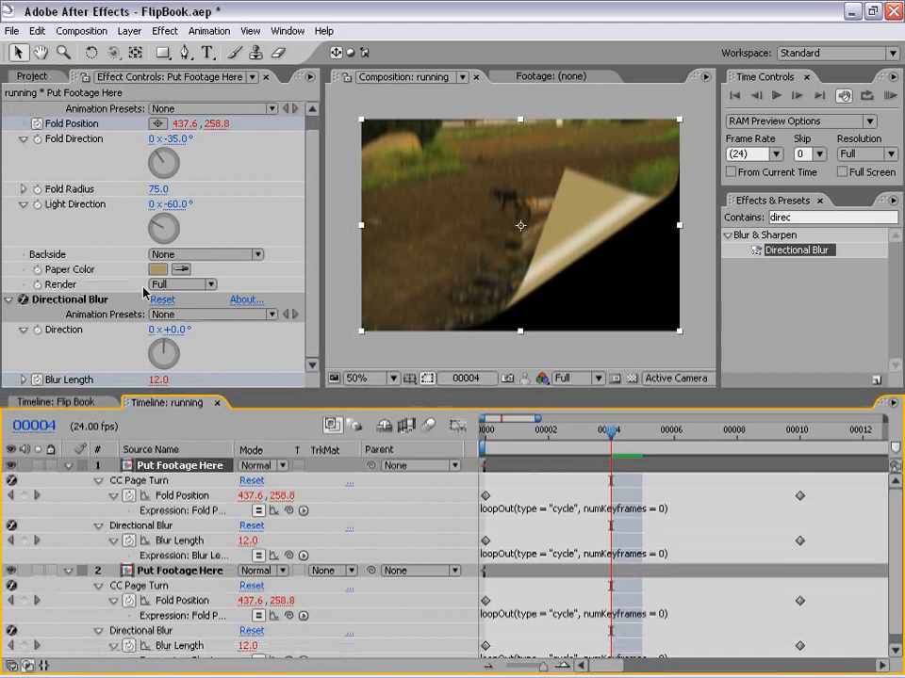
pyautogui.click(315, 276)
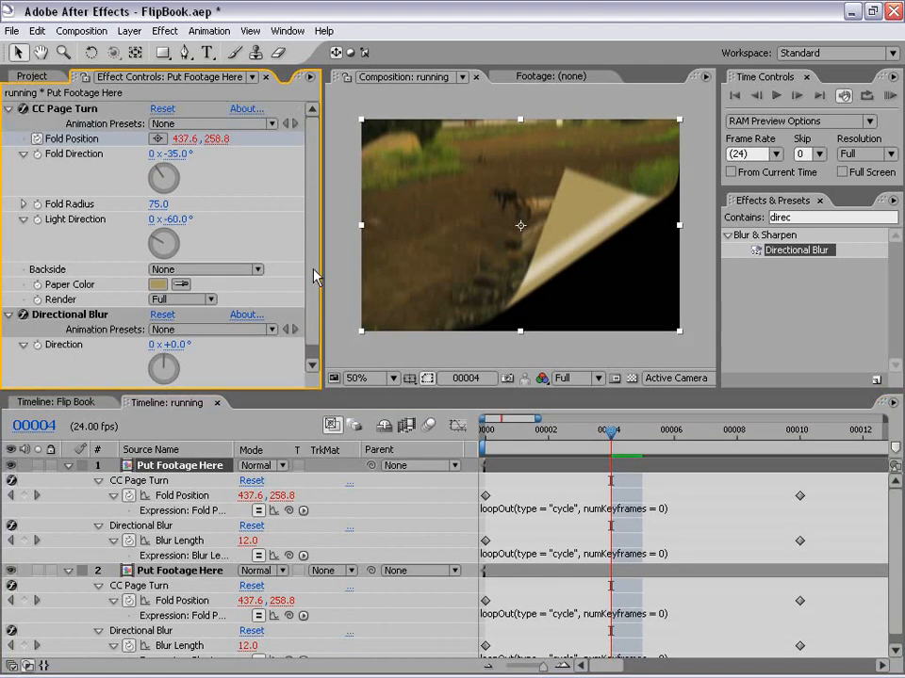
pyautogui.click(165, 300)
pyautogui.click(188, 319)
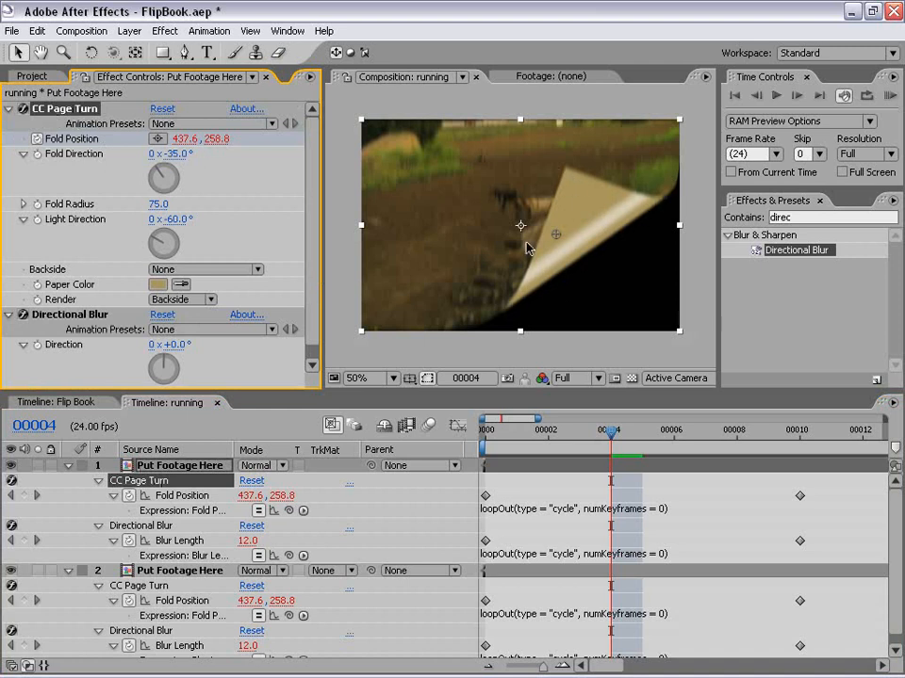
pyautogui.click(12, 571)
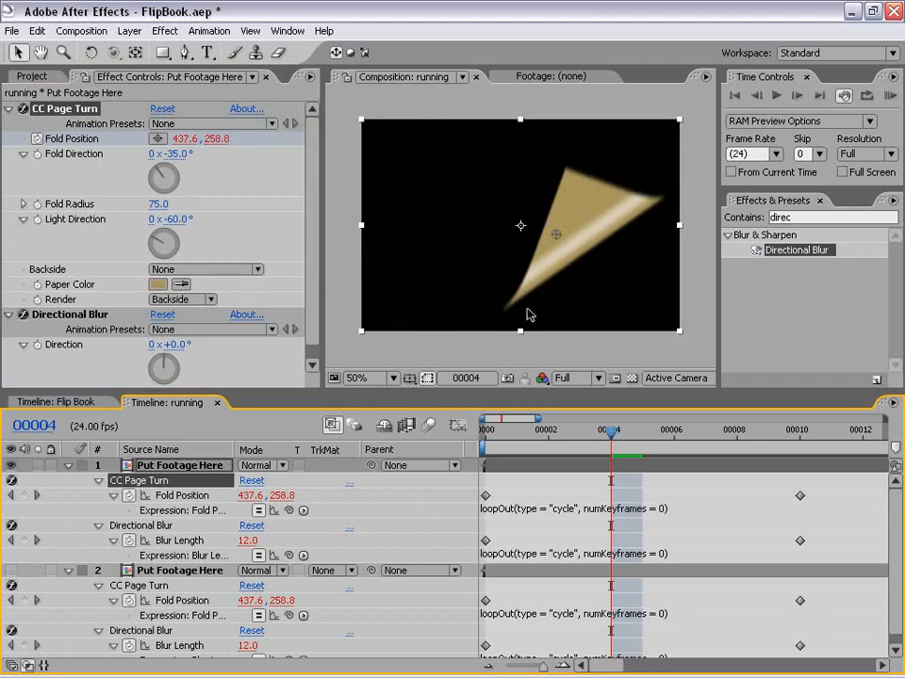
pyautogui.click(11, 571)
# Step: Set the lower Put Footage Here layer's CC Page Turn to render only the Frontside and compare by toggling layer visibility
pyautogui.click(176, 573)
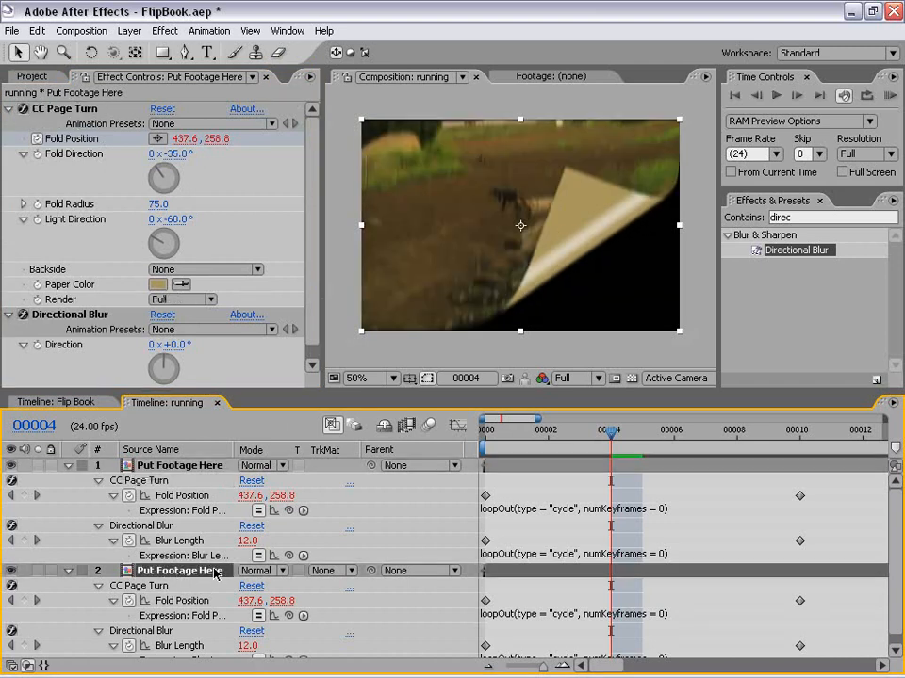
pyautogui.click(166, 297)
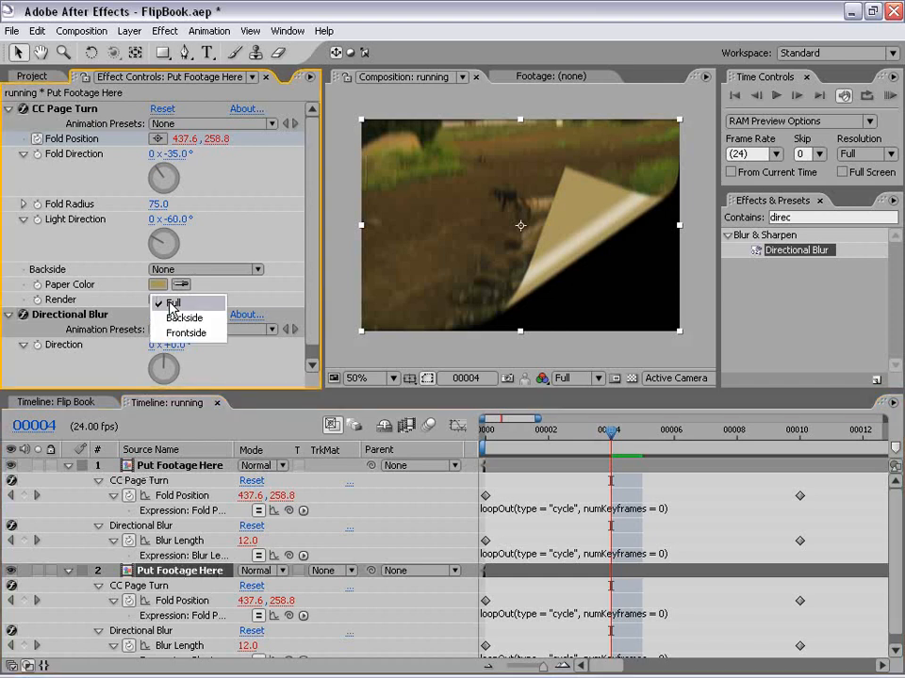
pyautogui.click(170, 332)
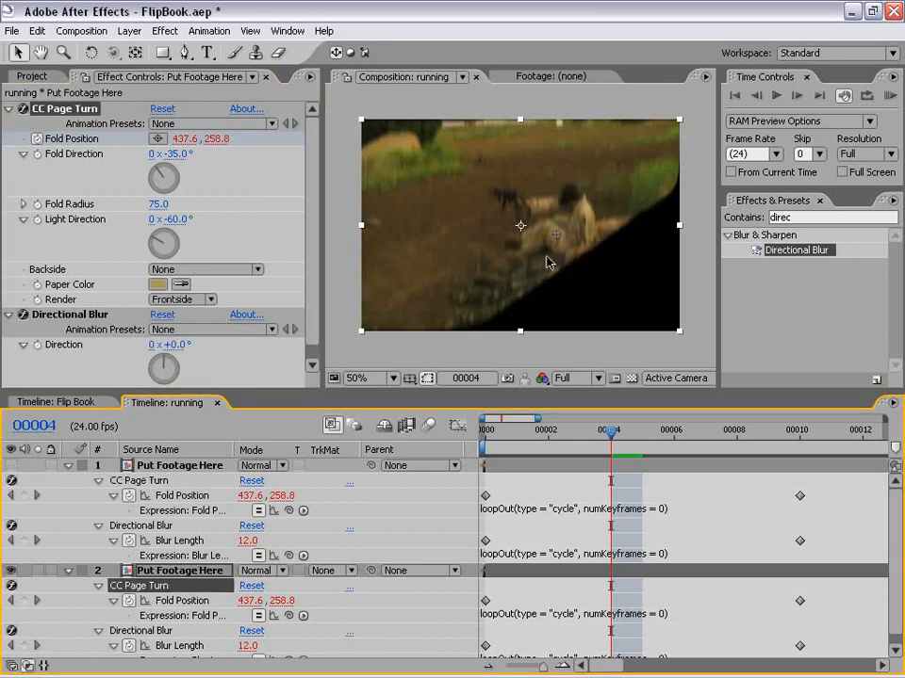
pyautogui.click(12, 466)
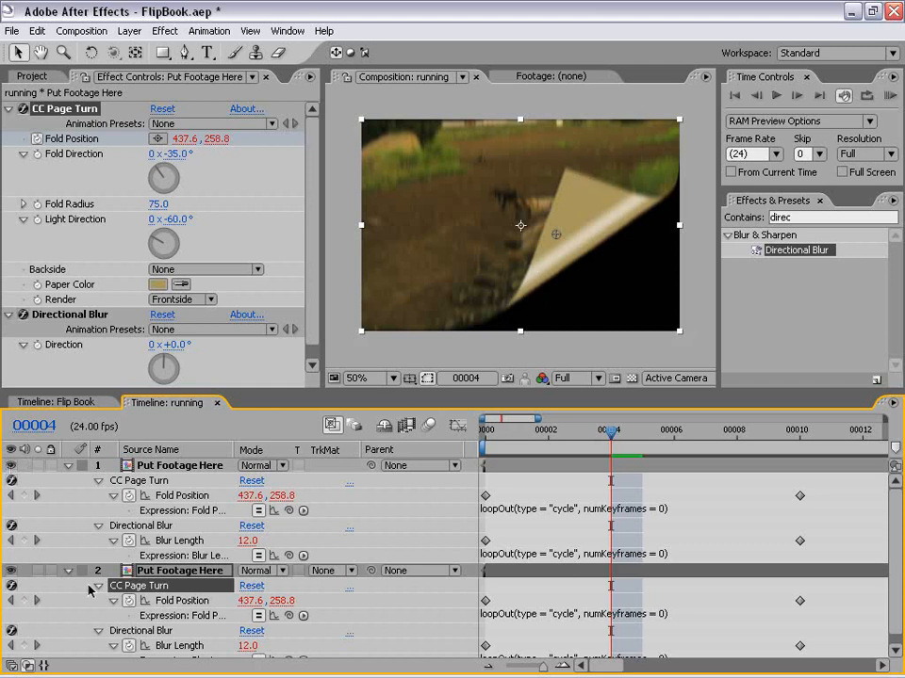
pyautogui.click(12, 571)
pyautogui.click(11, 572)
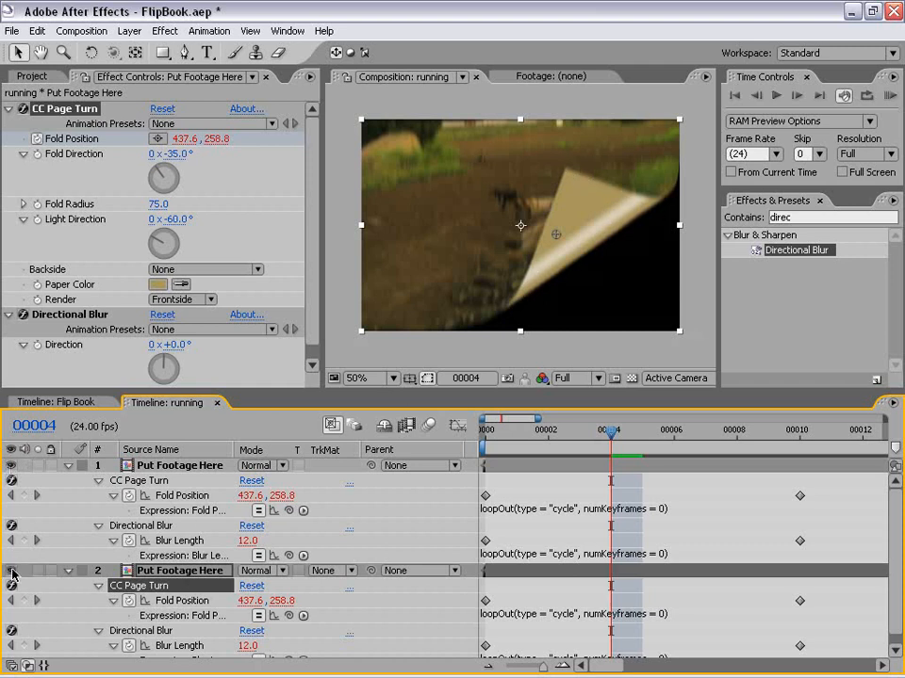
pyautogui.click(737, 492)
# Step: Find the Drop Shadow effect and apply it to the upper Put Footage Here layer
pyautogui.click(180, 466)
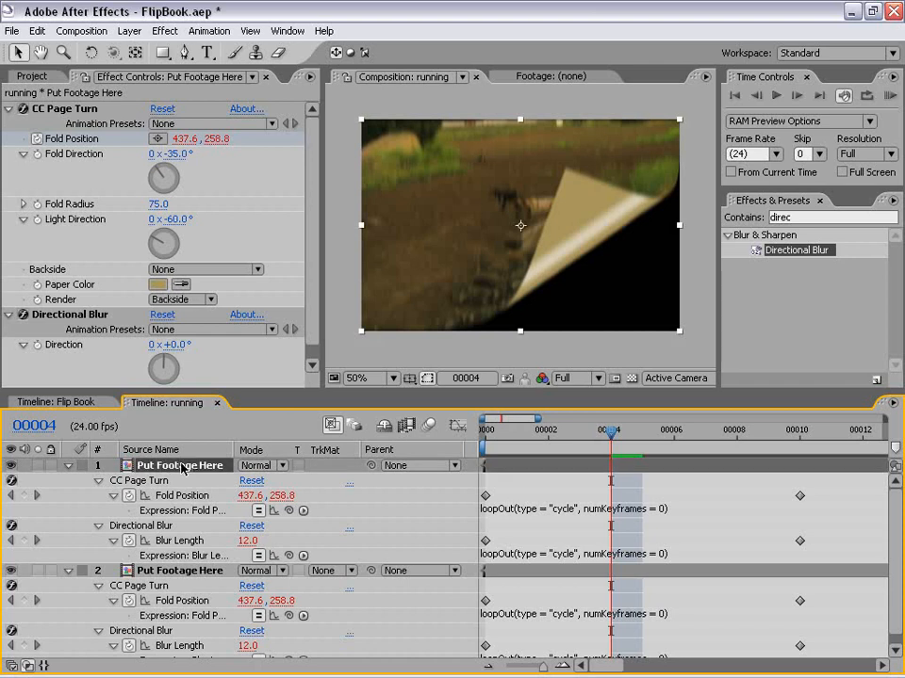
pyautogui.click(811, 217)
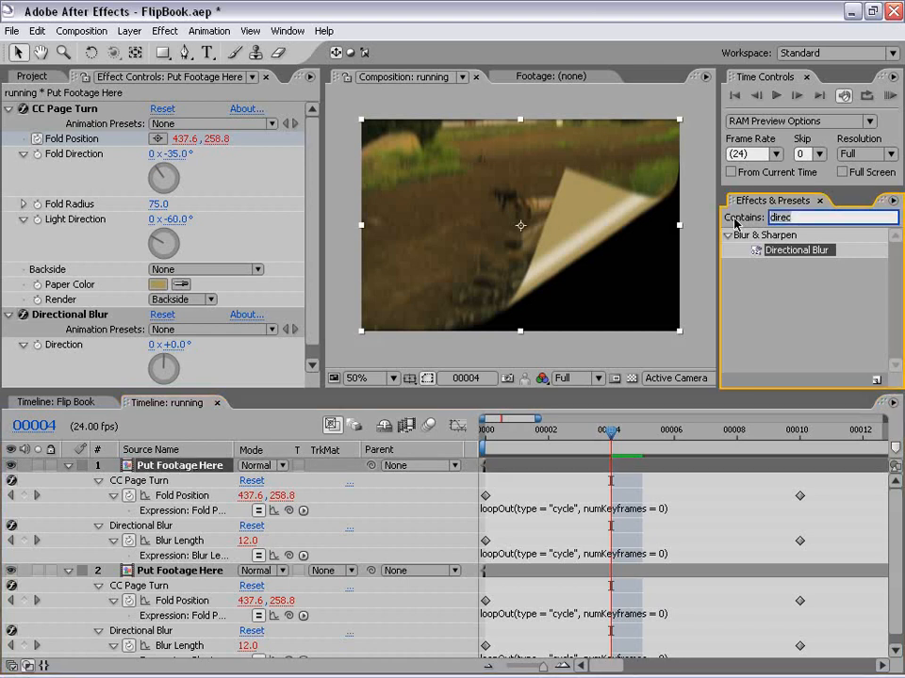
pyautogui.write('drop')
pyautogui.click(793, 282)
pyautogui.moveTo(794, 284); pyautogui.dragTo(612, 470)
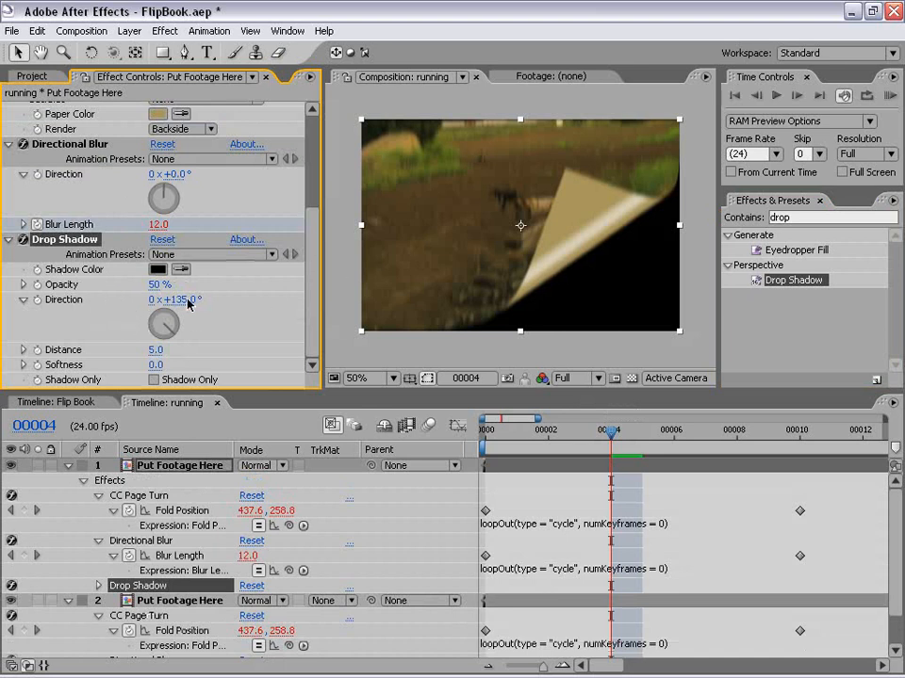
# Step: Set the upper layer's Drop Shadow direction to -35° to match the page's fold direction
pyautogui.moveTo(313, 313); pyautogui.dragTo(313, 246)
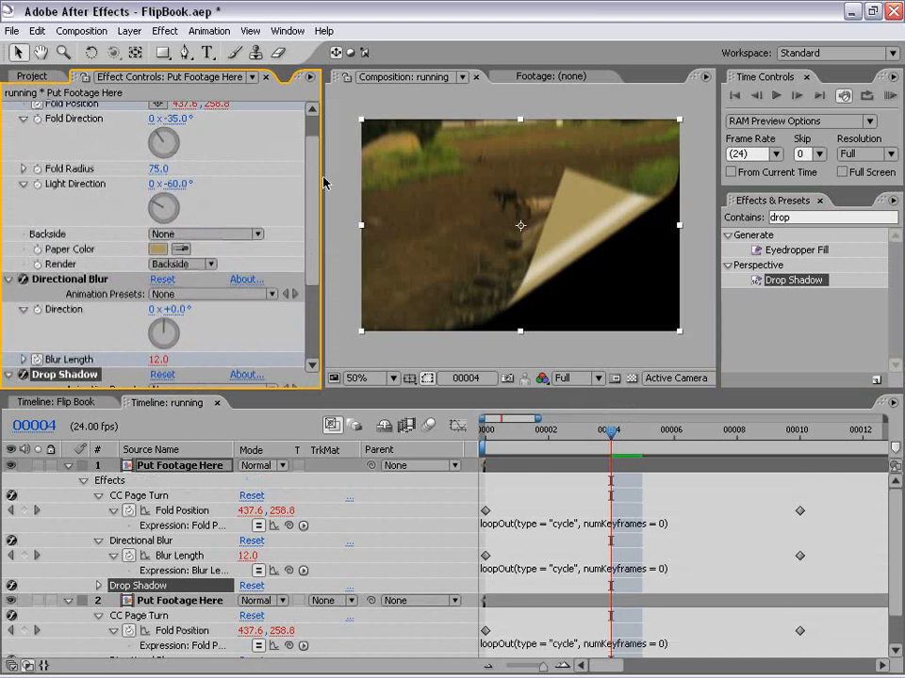
pyautogui.scroll(-1, 316, 162)
pyautogui.scroll(-6, 316, 162)
pyautogui.click(181, 299)
pyautogui.write('-35')
pyautogui.press('Return')
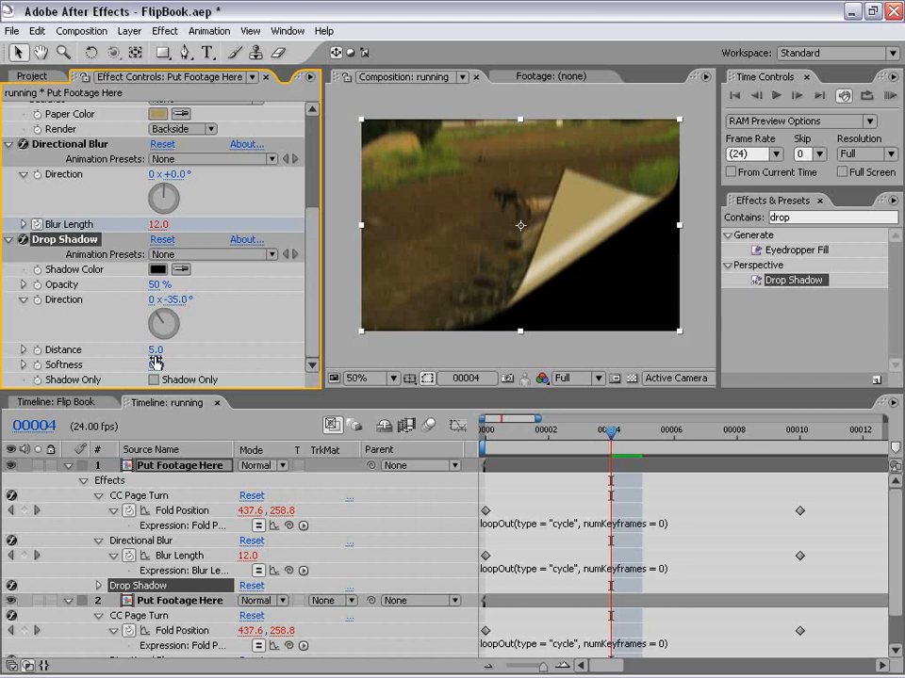
# Step: Give the upper layer's Drop Shadow a softness of 88, a distance of 25 and an opacity of 70%
pyautogui.moveTo(156, 370); pyautogui.dragTo(176, 365)
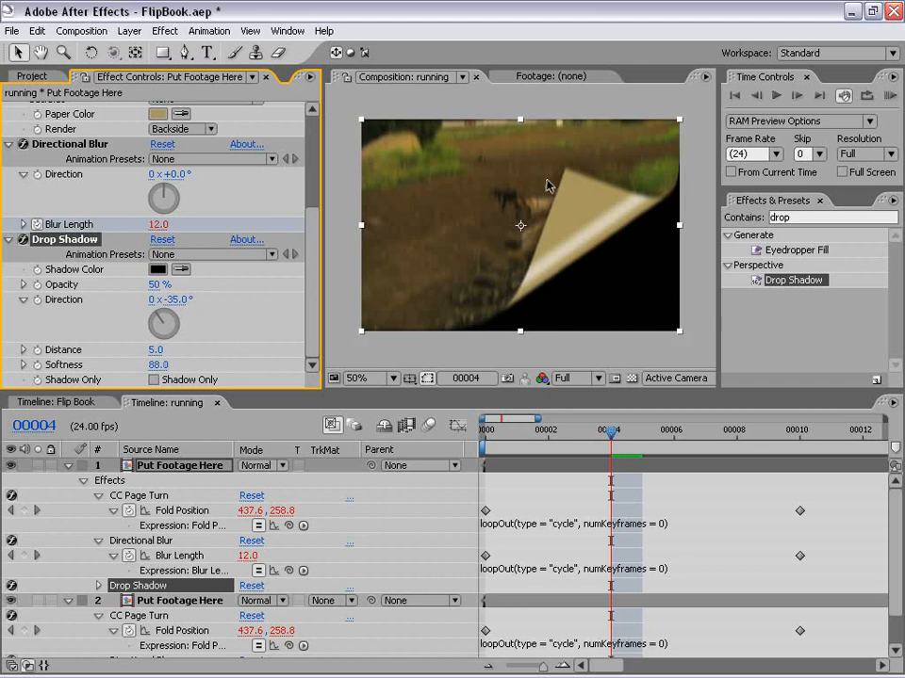
pyautogui.moveTo(155, 349); pyautogui.dragTo(170, 350)
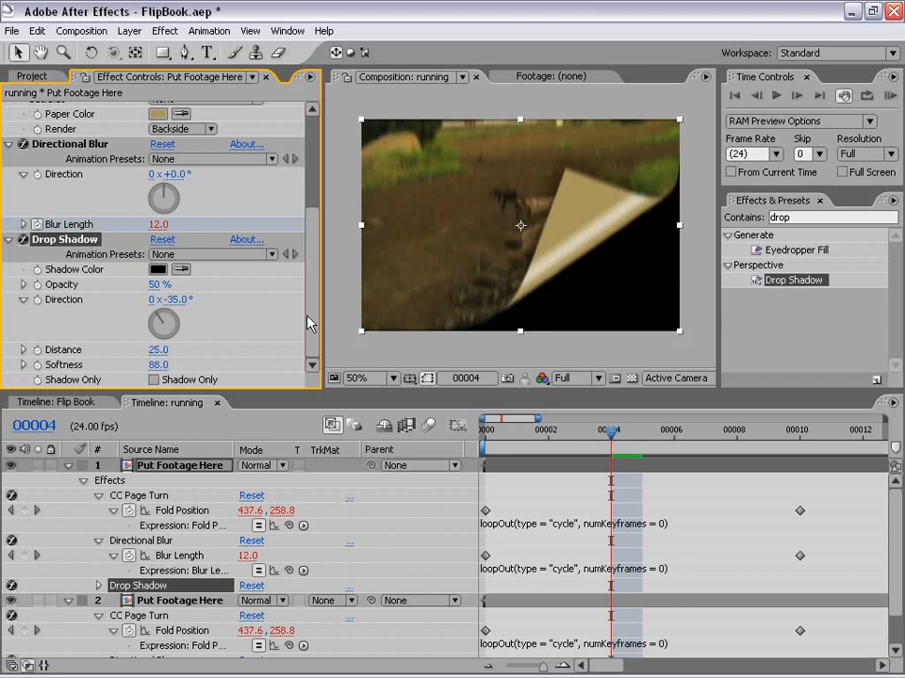
pyautogui.moveTo(148, 286); pyautogui.dragTo(163, 283)
pyautogui.click(158, 284)
pyautogui.write('70')
pyautogui.press('Return')
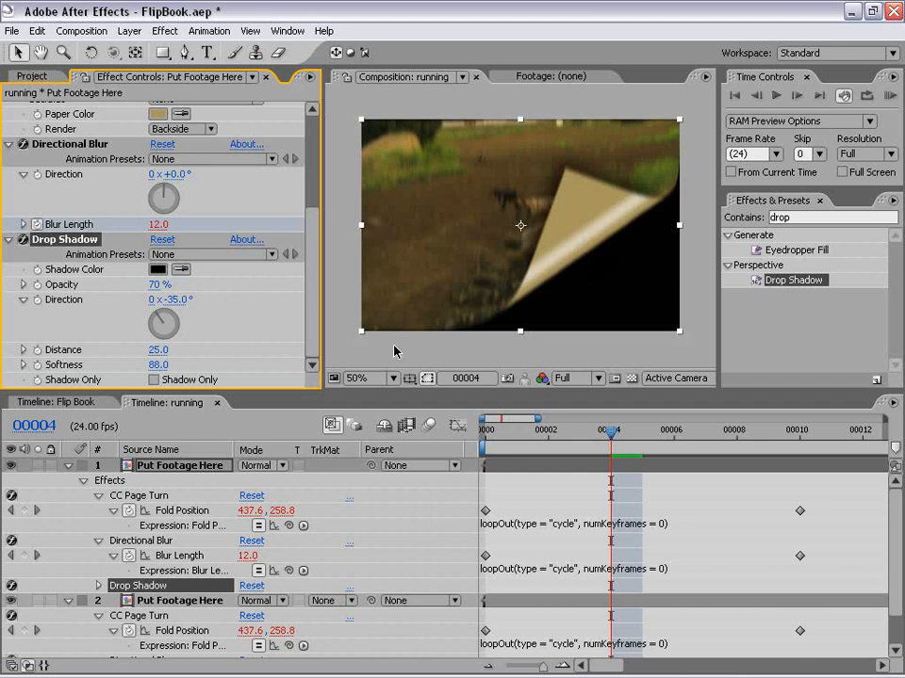
# Step: Collapse the upper layer's properties and turn on the transparency grid in the composition view
pyautogui.click(723, 518)
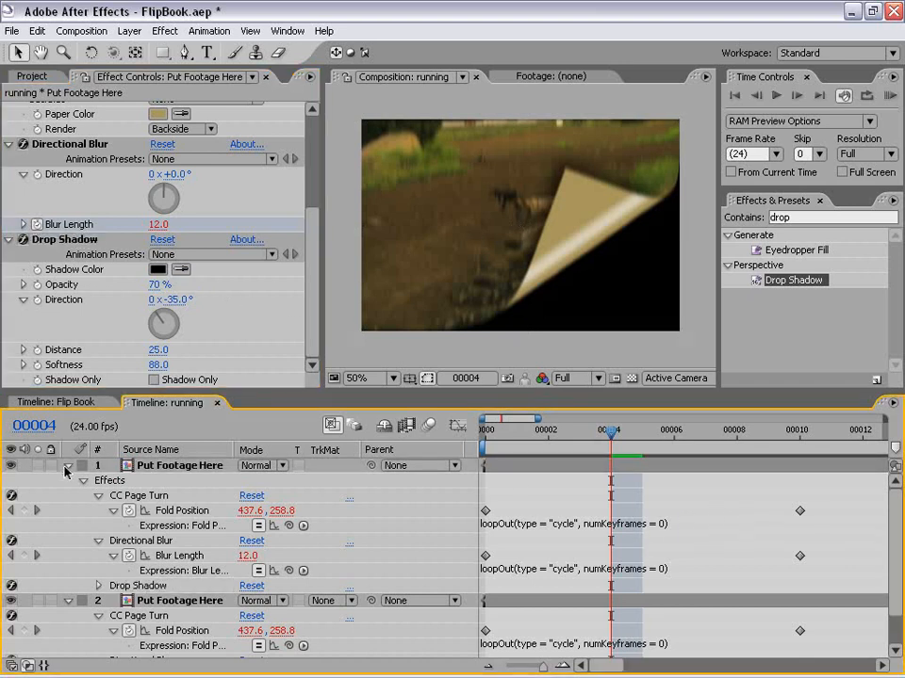
pyautogui.click(67, 466)
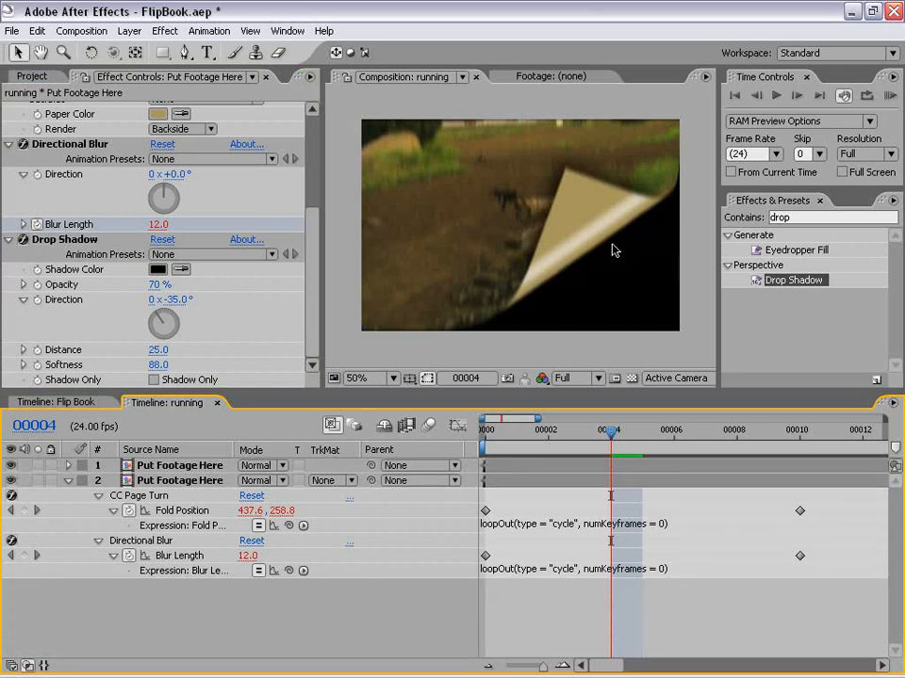
pyautogui.click(631, 379)
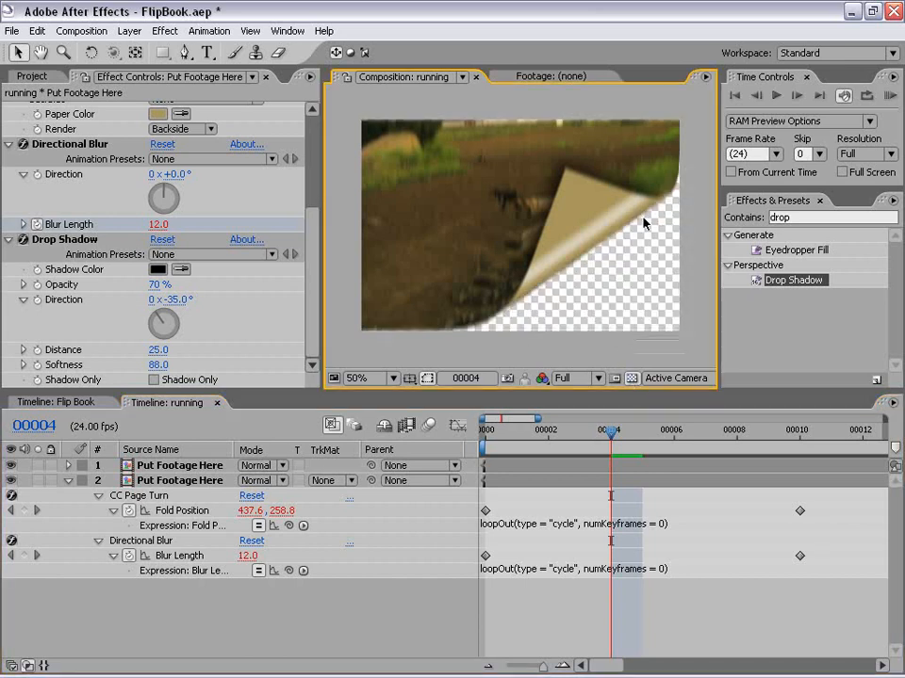
# Step: Apply Drop Shadow to the lower Put Footage Here layer with 58% opacity, a distance of 11 and a softness of 32
pyautogui.click(795, 282)
pyautogui.moveTo(797, 285); pyautogui.dragTo(616, 490)
pyautogui.click(306, 236)
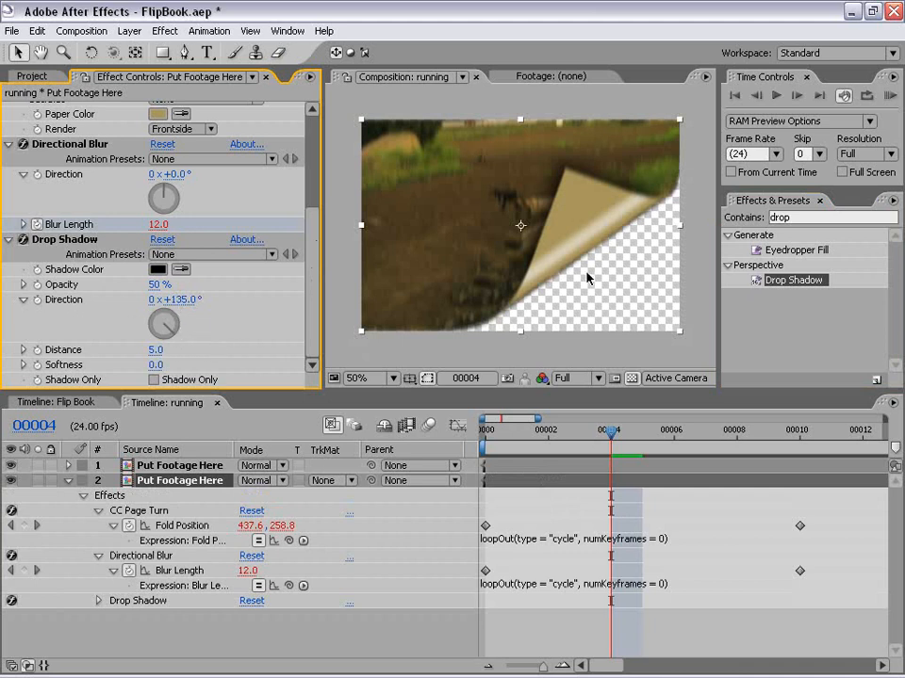
pyautogui.moveTo(153, 349); pyautogui.dragTo(120, 265)
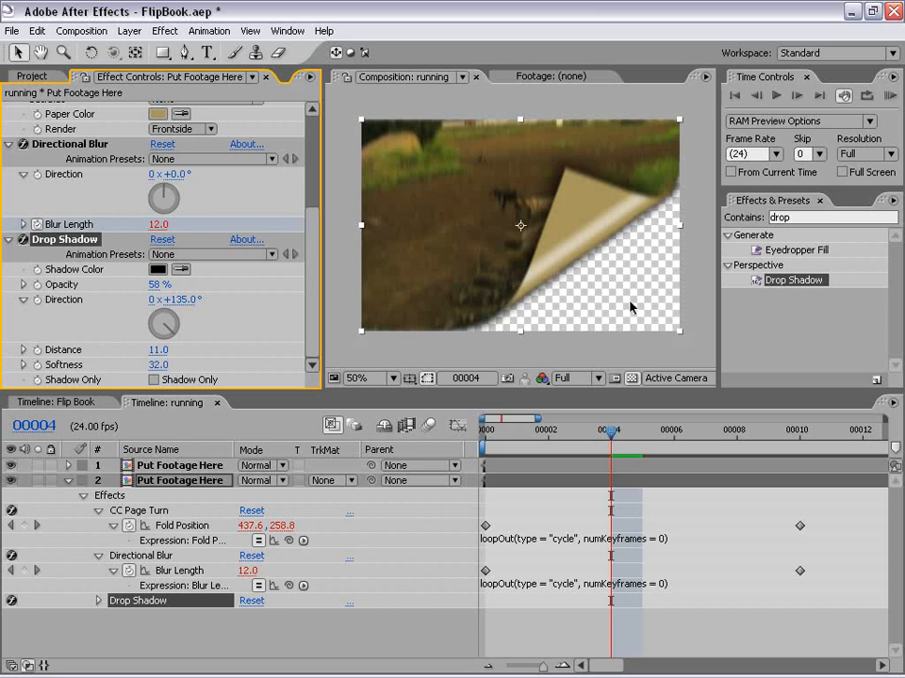
pyautogui.click(67, 481)
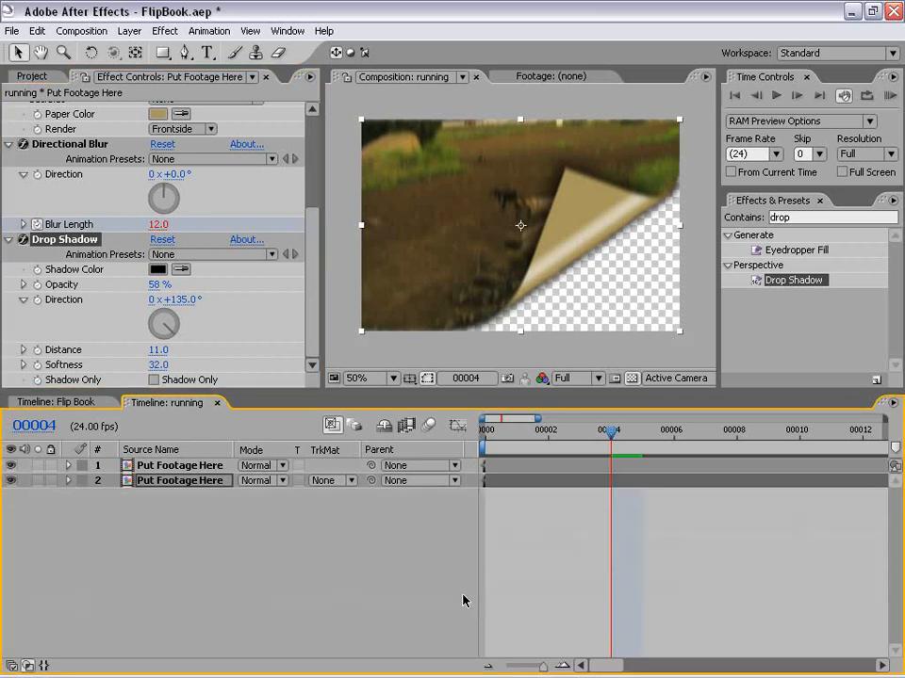
pyautogui.click(404, 598)
# Step: Reveal both layers' animated properties and move their Fold Position and Blur Length end keyframes to frame 1
pyautogui.click(578, 467)
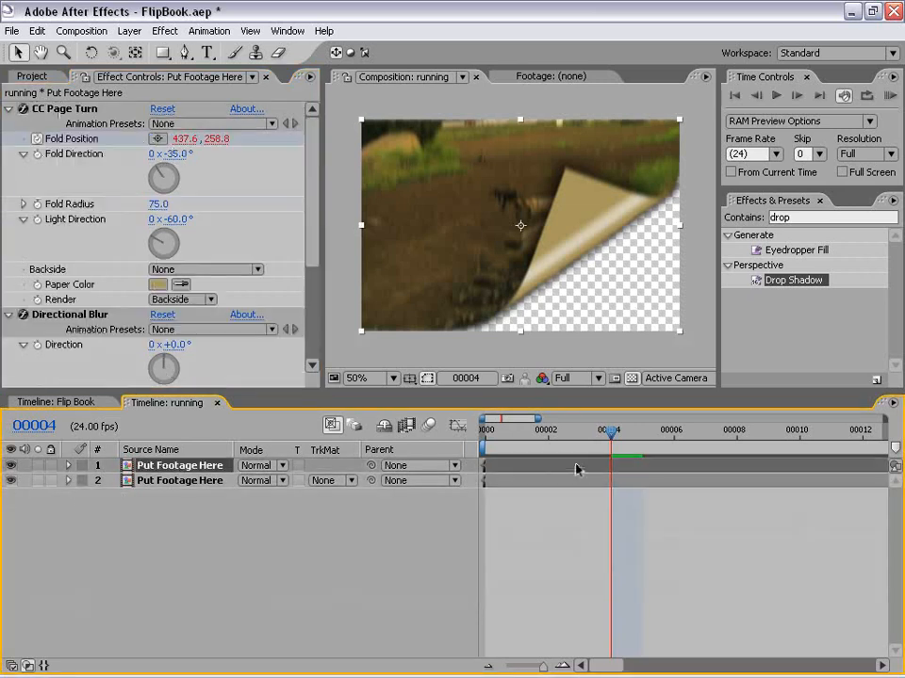
pyautogui.keyDown('shift'); pyautogui.click(559, 480); pyautogui.keyUp('shift')
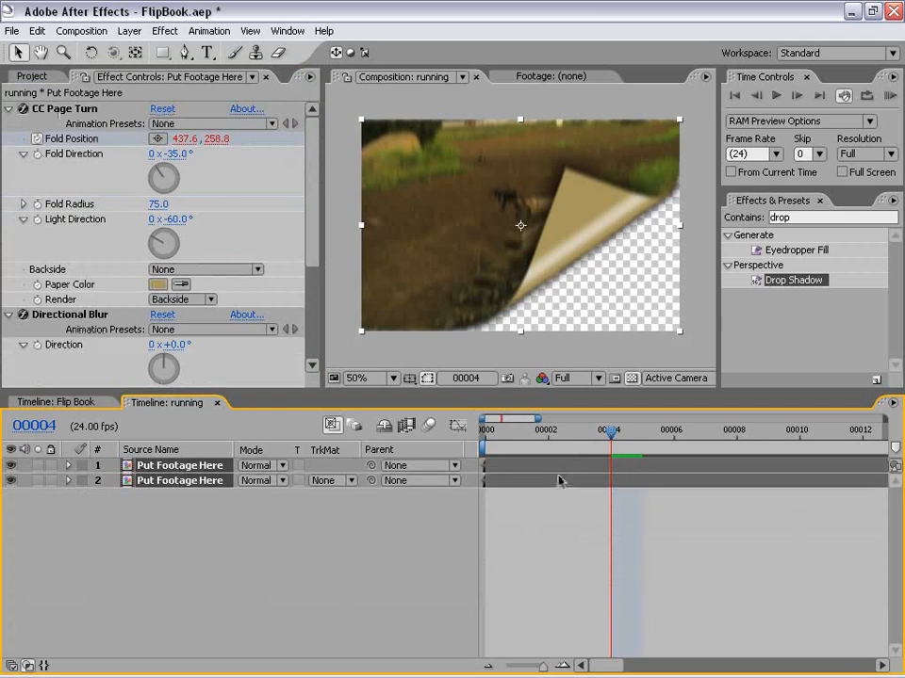
pyautogui.press('u')
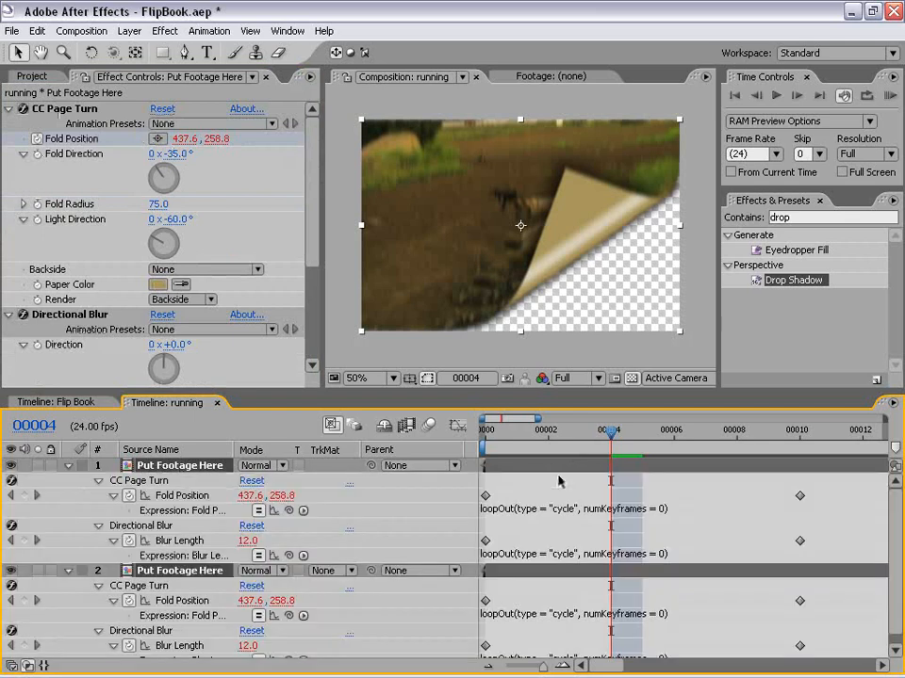
pyautogui.moveTo(570, 392); pyautogui.dragTo(568, 327)
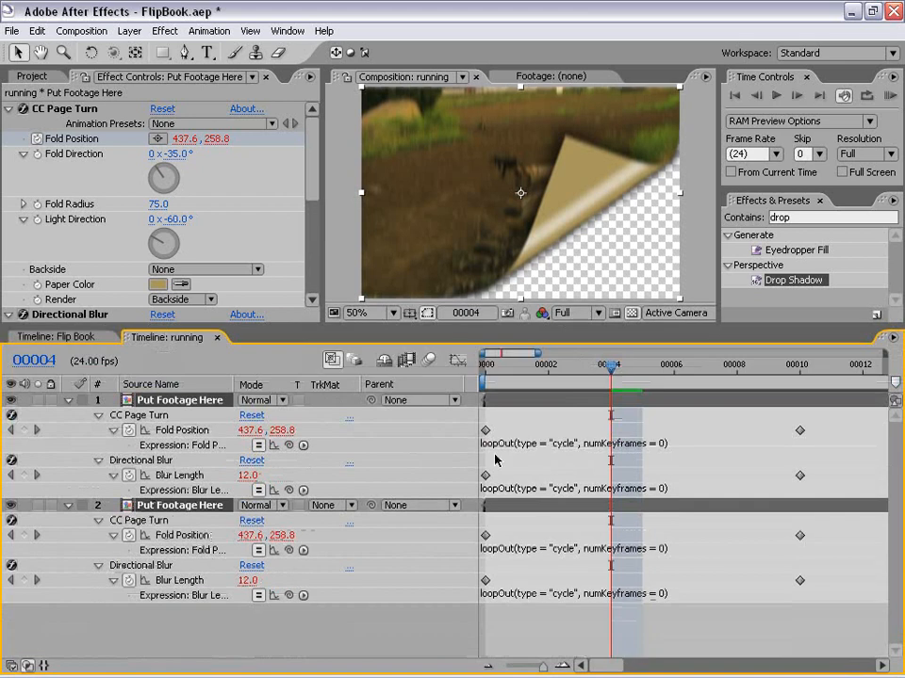
pyautogui.moveTo(829, 421); pyautogui.dragTo(527, 569)
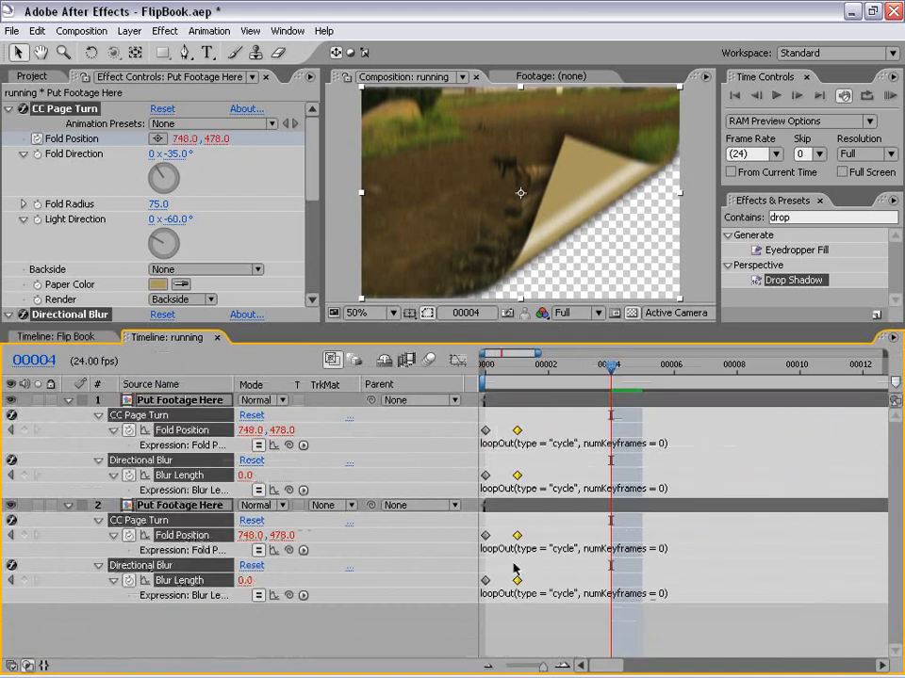
# Step: Step through frames 0, 1 and 2 to check the one-frame page-turn loop
pyautogui.click(484, 364)
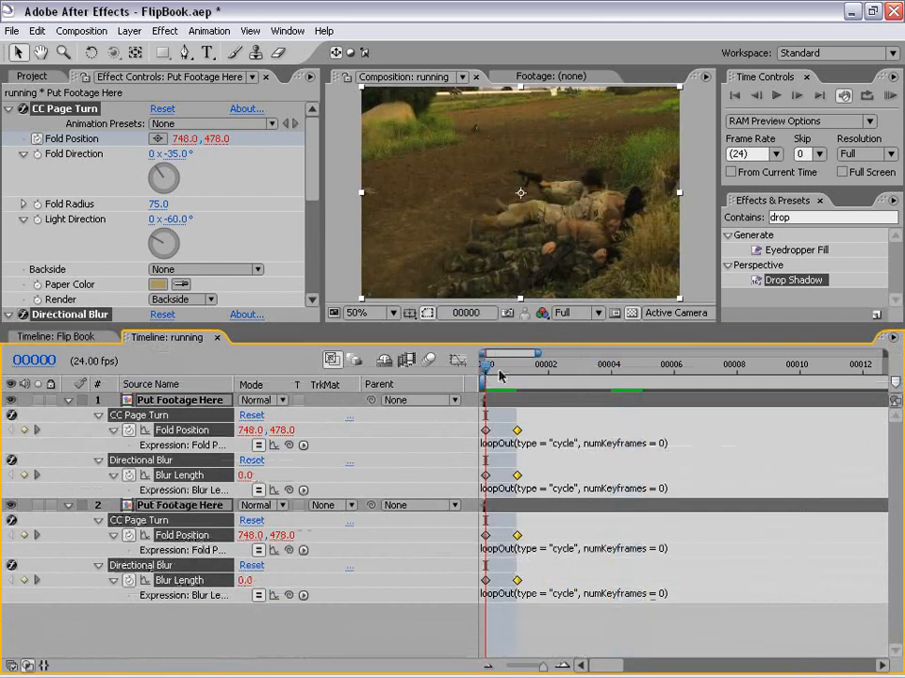
pyautogui.click(519, 367)
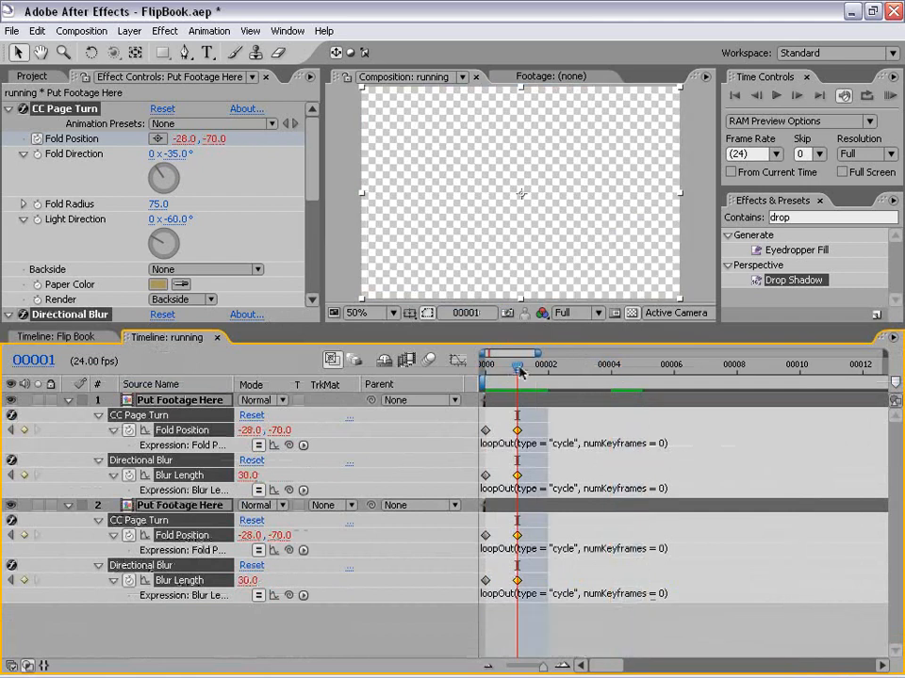
pyautogui.moveTo(519, 367); pyautogui.dragTo(543, 368)
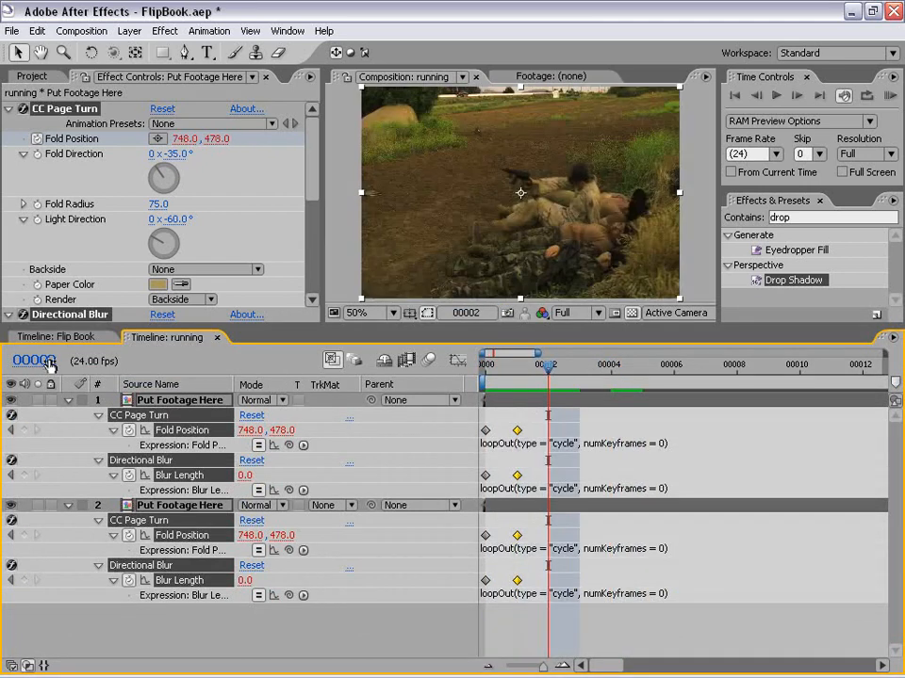
pyautogui.click(493, 413)
# Step: Review the project settings, keeping the Frames display style with numbering starting at 0
pyautogui.click(13, 31)
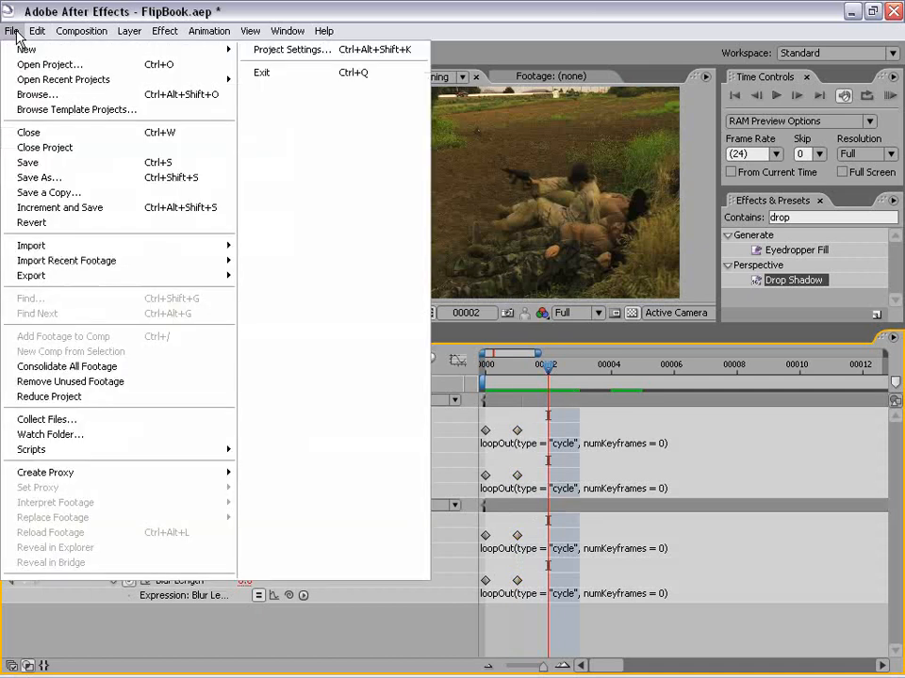
pyautogui.click(298, 50)
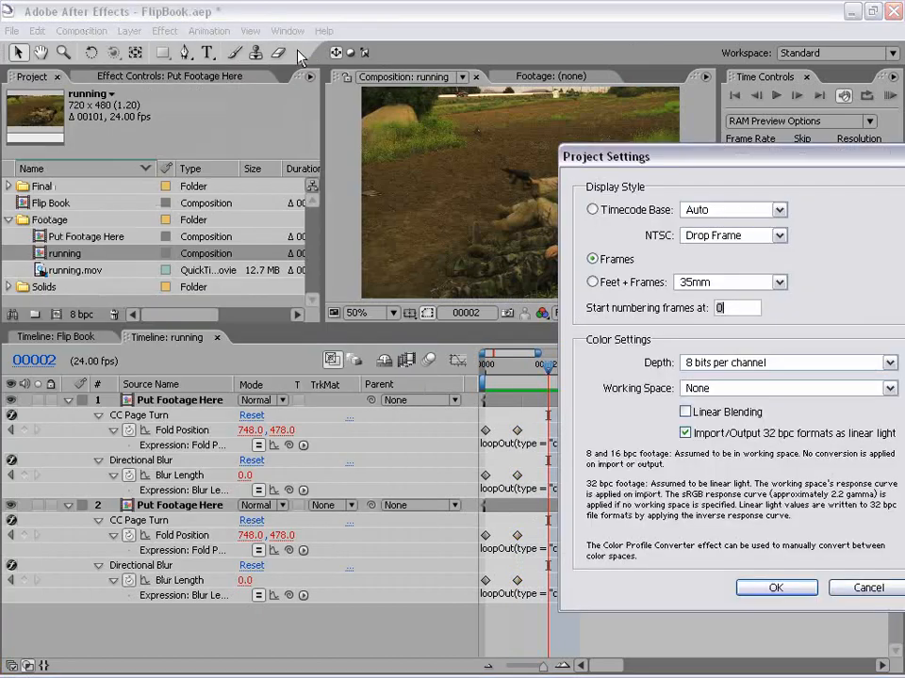
pyautogui.moveTo(667, 164); pyautogui.dragTo(437, 164)
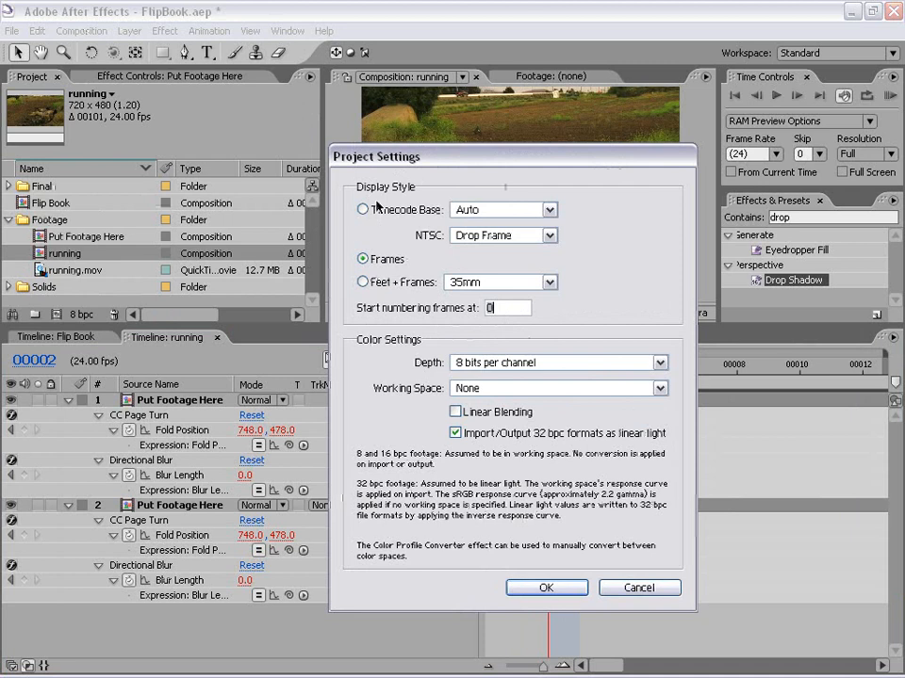
pyautogui.click(544, 590)
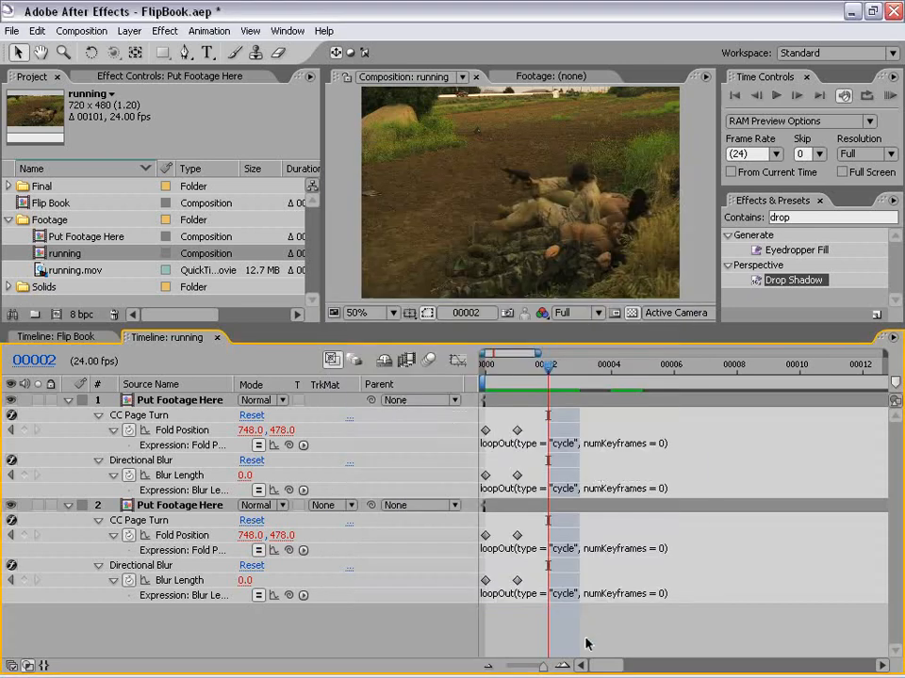
# Step: Collapse both Put Footage Here layers and shrink the timeline area to give the project and composition views more height
pyautogui.click(68, 400)
pyautogui.click(68, 414)
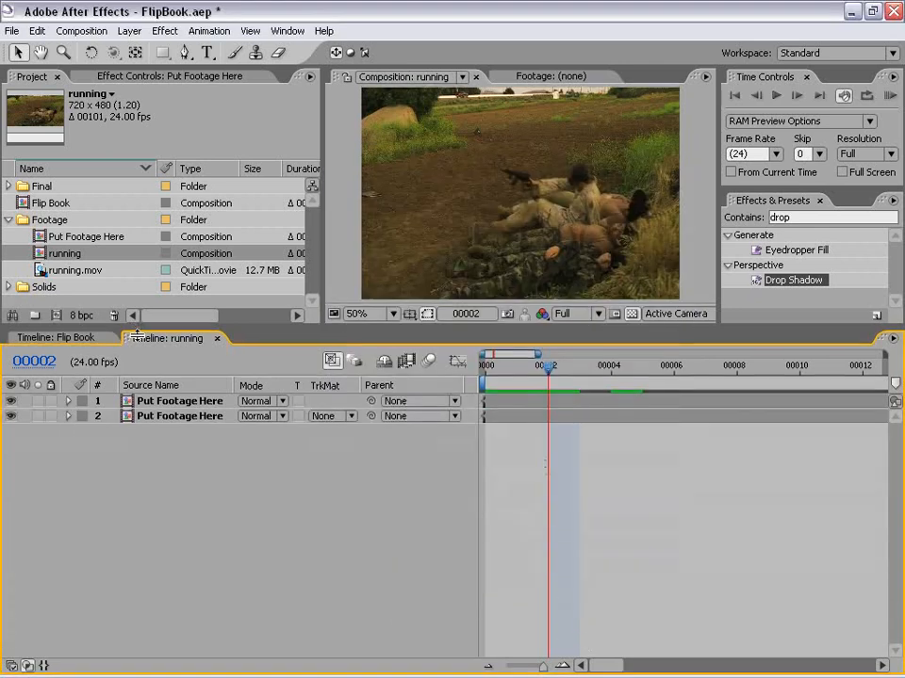
pyautogui.moveTo(138, 328); pyautogui.dragTo(133, 405)
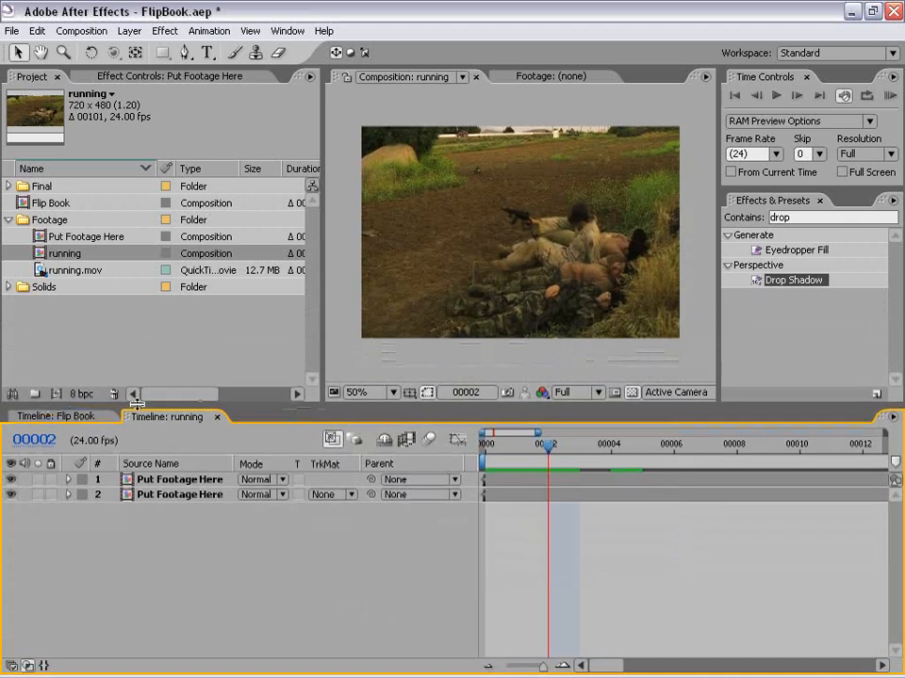
pyautogui.click(195, 426)
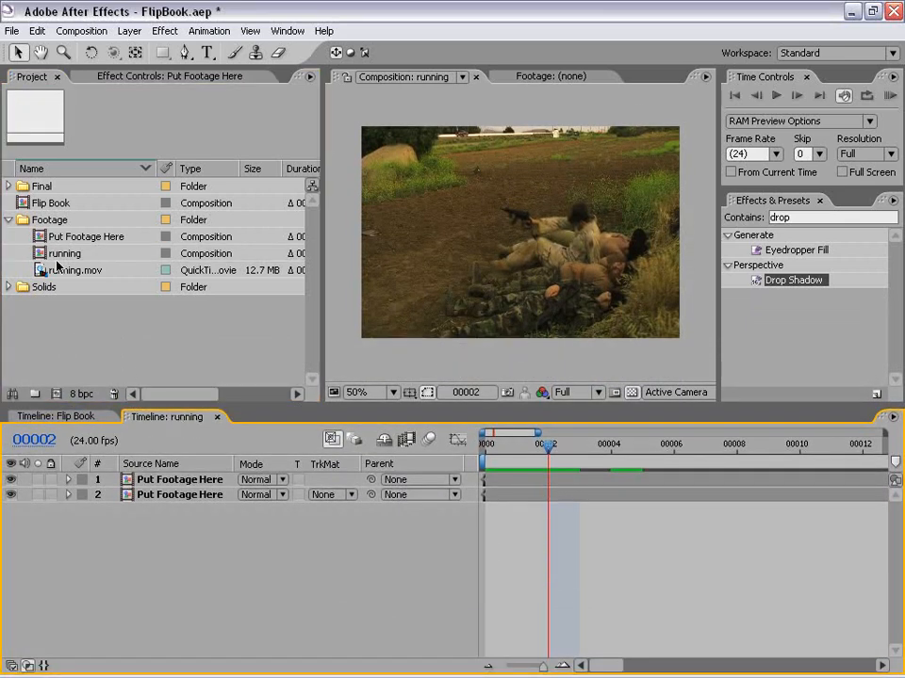
# Step: Rename the running composition as First
pyautogui.click(64, 255)
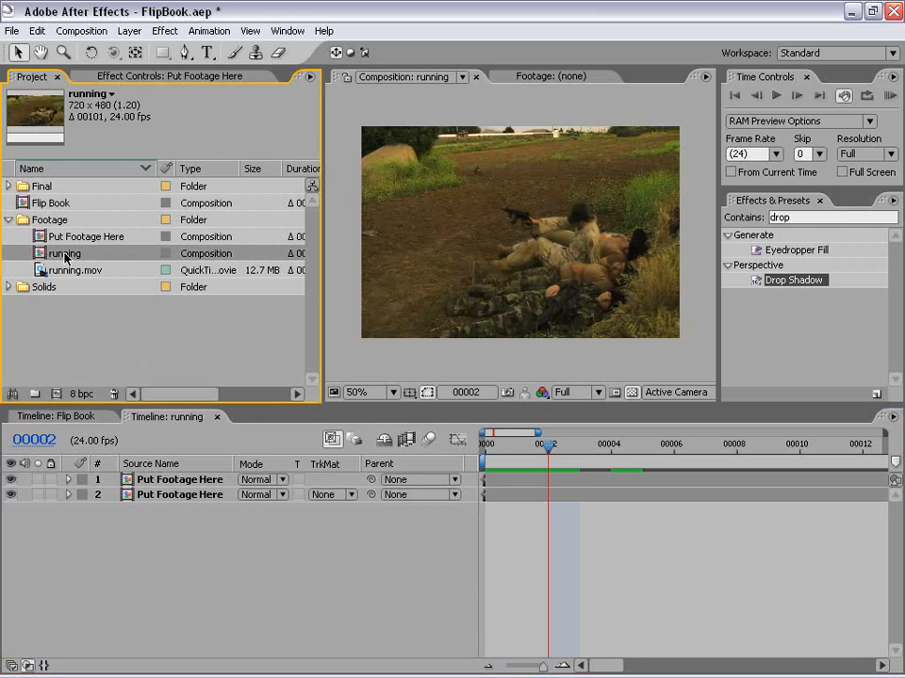
pyautogui.press('Return')
pyautogui.write('First')
pyautogui.press('Return')
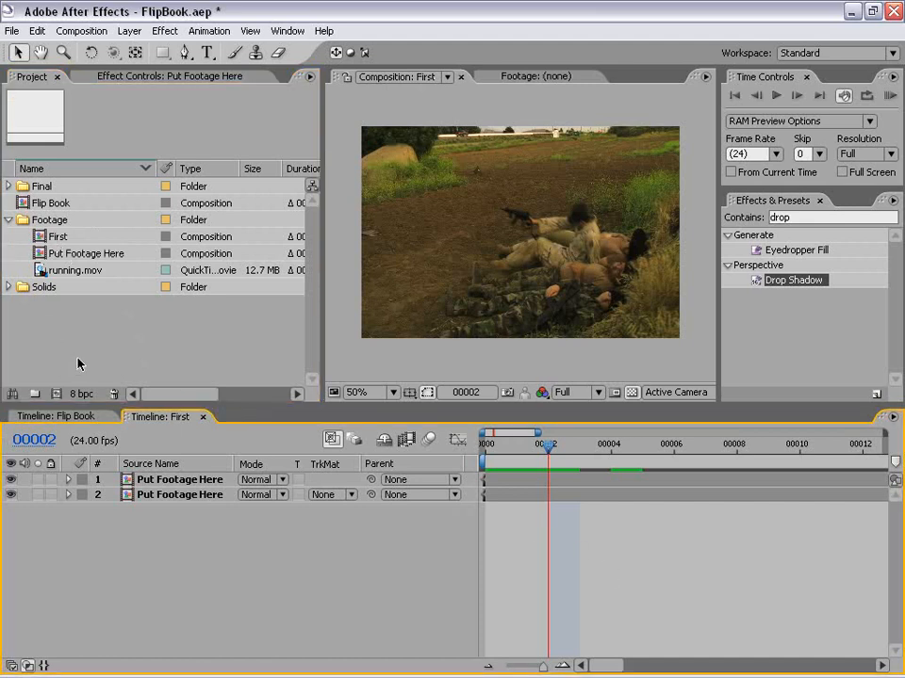
# Step: Create a new composition from the First composition
pyautogui.click(40, 240)
pyautogui.moveTo(41, 238); pyautogui.dragTo(58, 395)
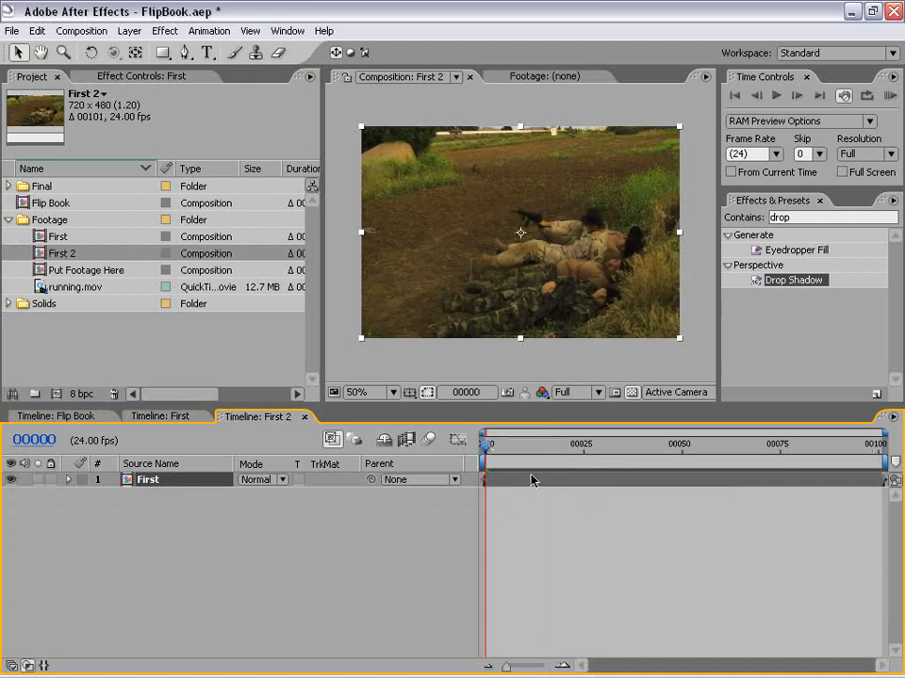
pyautogui.click(544, 531)
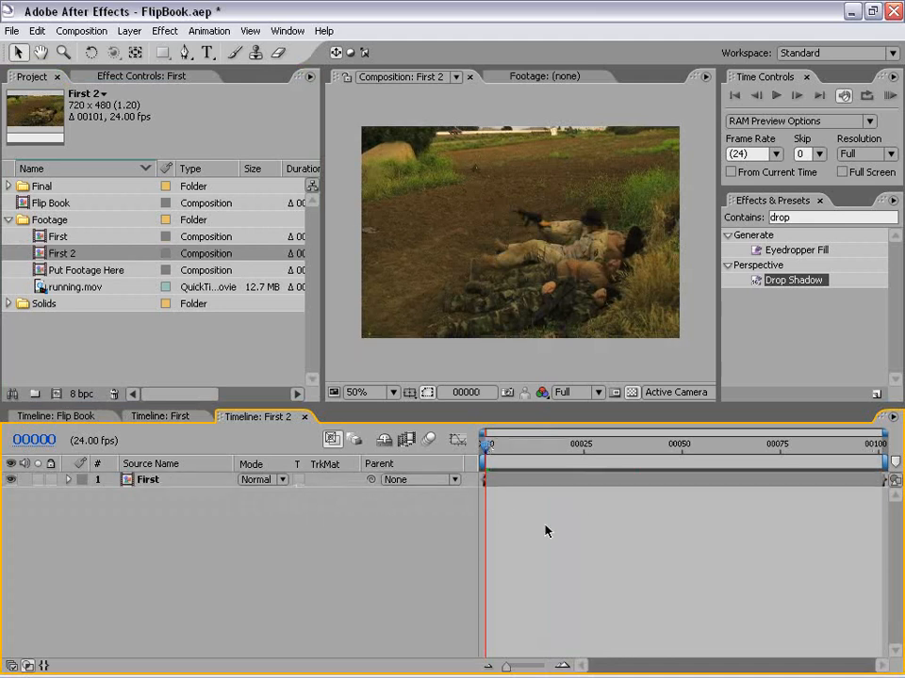
# Step: Copy the lower Put Footage Here layer from First into First 2 and give it the Gold label colour
pyautogui.click(179, 416)
pyautogui.click(166, 494)
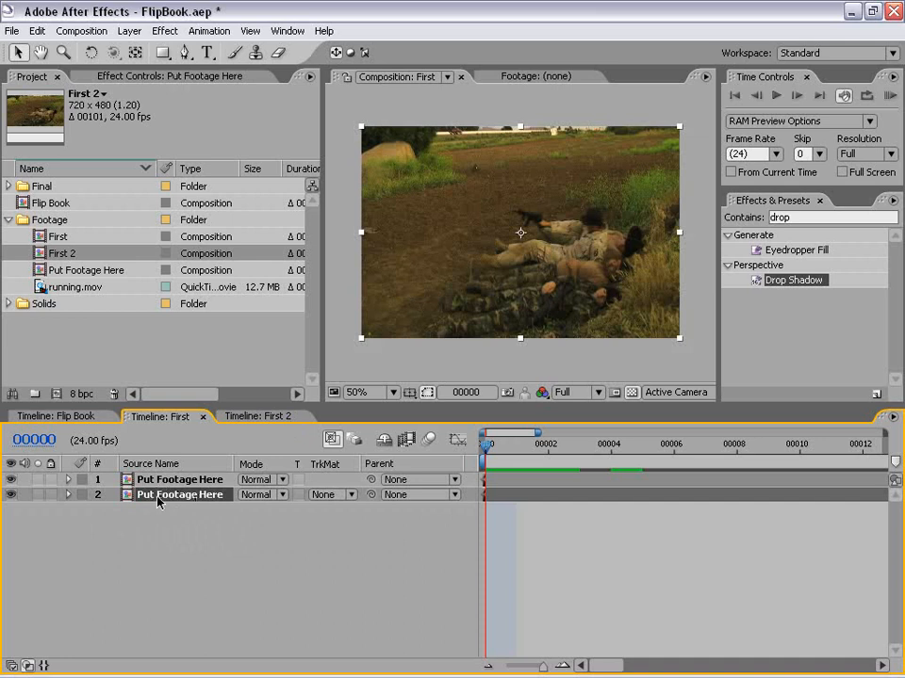
pyautogui.click(37, 33)
pyautogui.click(53, 118)
pyautogui.click(263, 420)
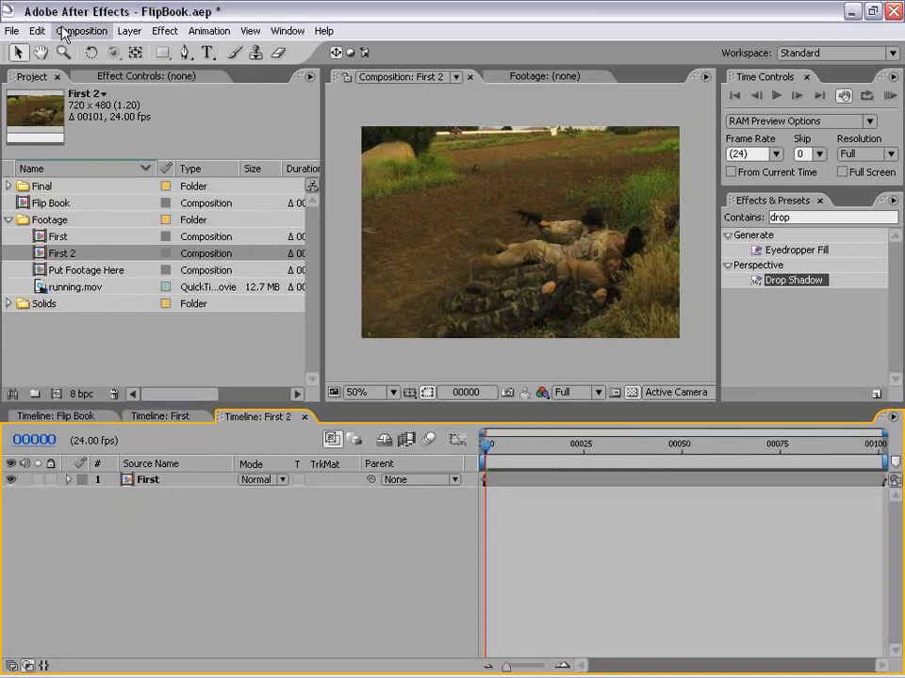
pyautogui.click(36, 31)
pyautogui.click(53, 148)
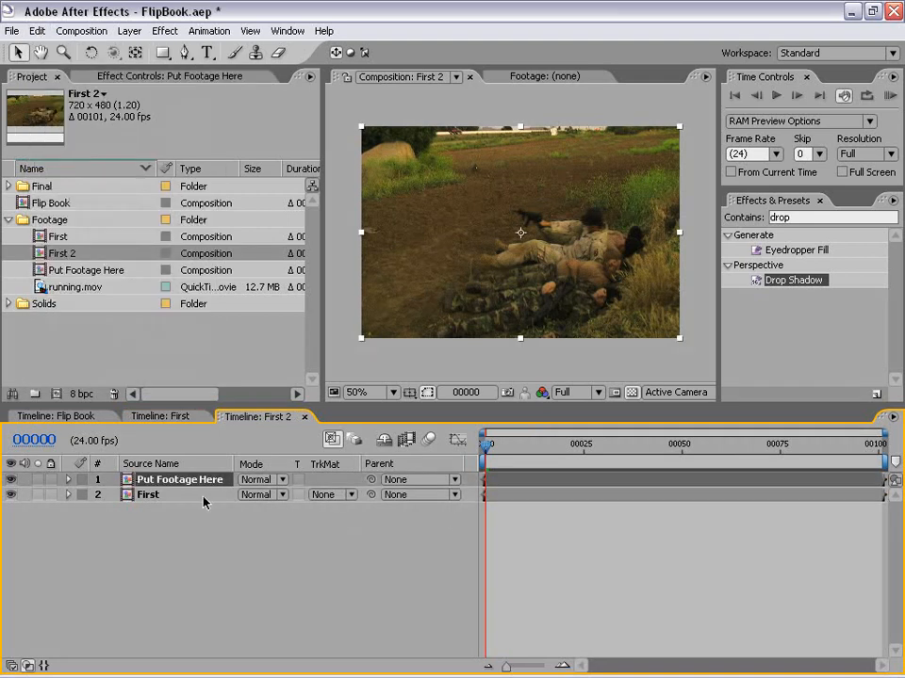
pyautogui.click(82, 481)
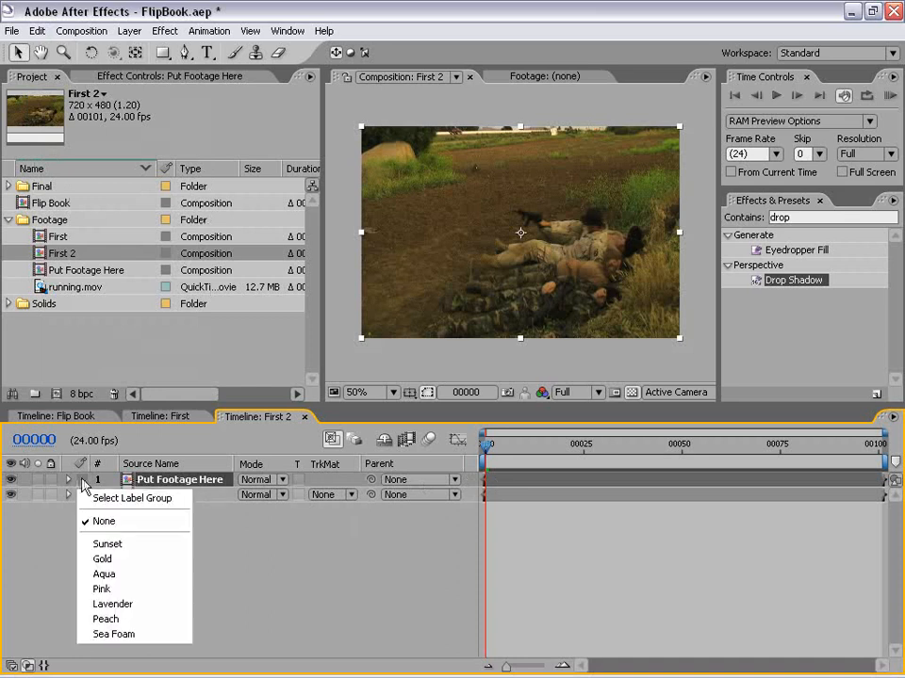
pyautogui.click(118, 561)
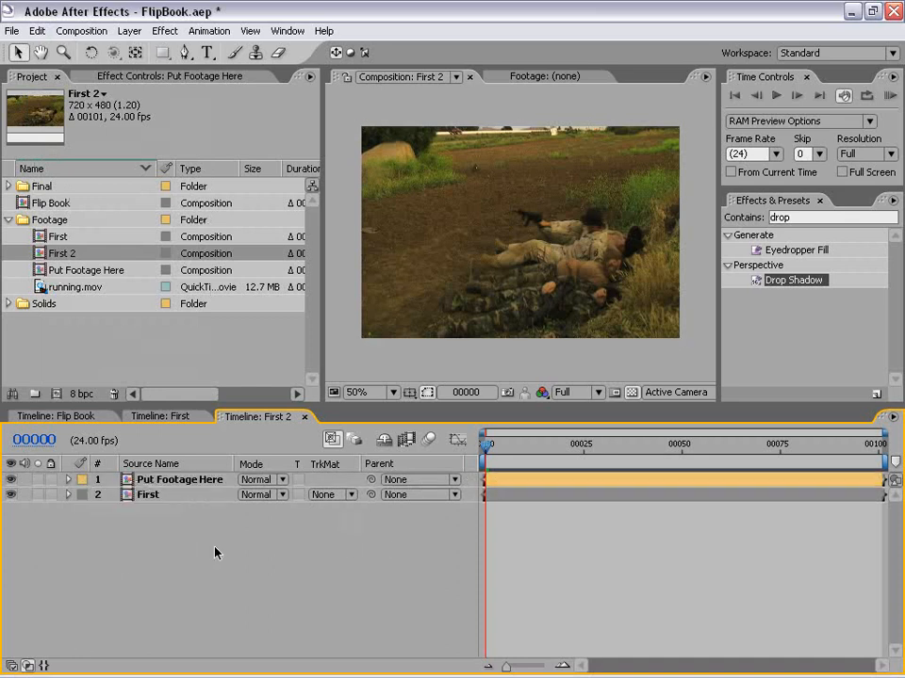
# Step: Shift the First layer in First 2 so that it starts at frame 1
pyautogui.click(152, 498)
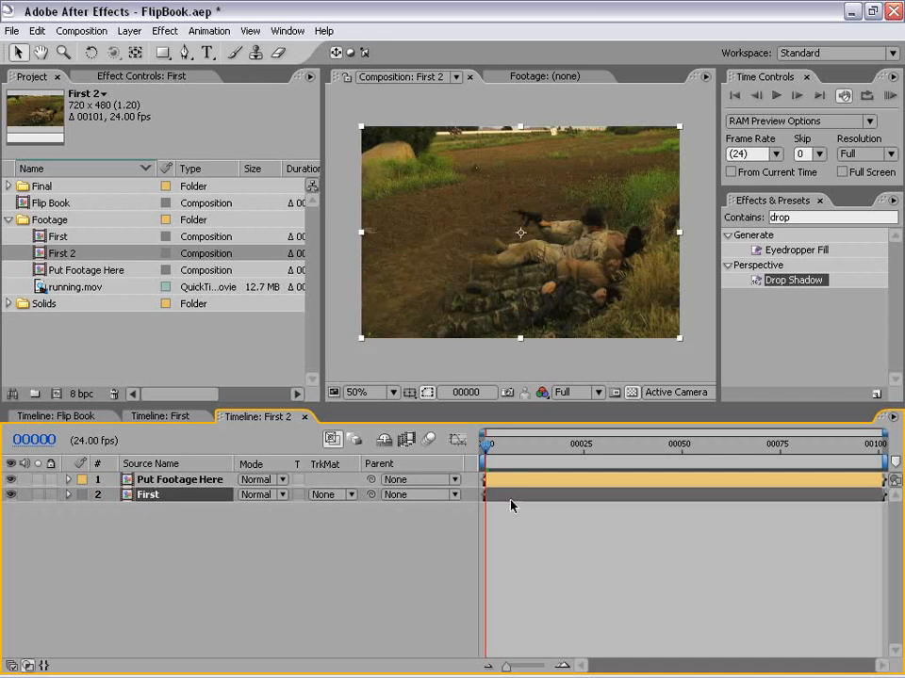
pyautogui.press('=')
pyautogui.press('=')
pyautogui.press('=')
pyautogui.press('=')
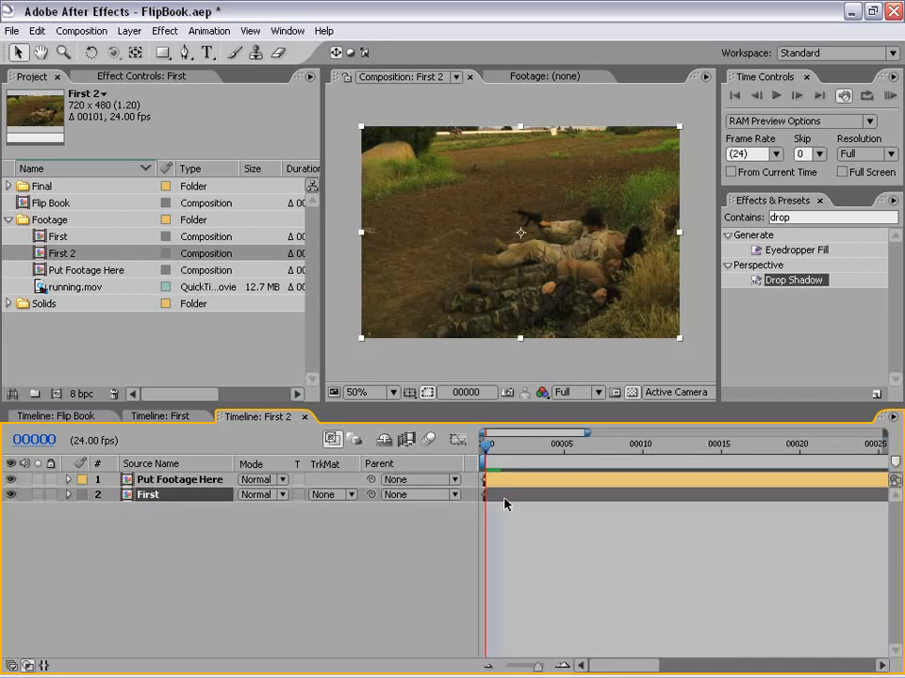
pyautogui.moveTo(494, 504); pyautogui.dragTo(529, 502)
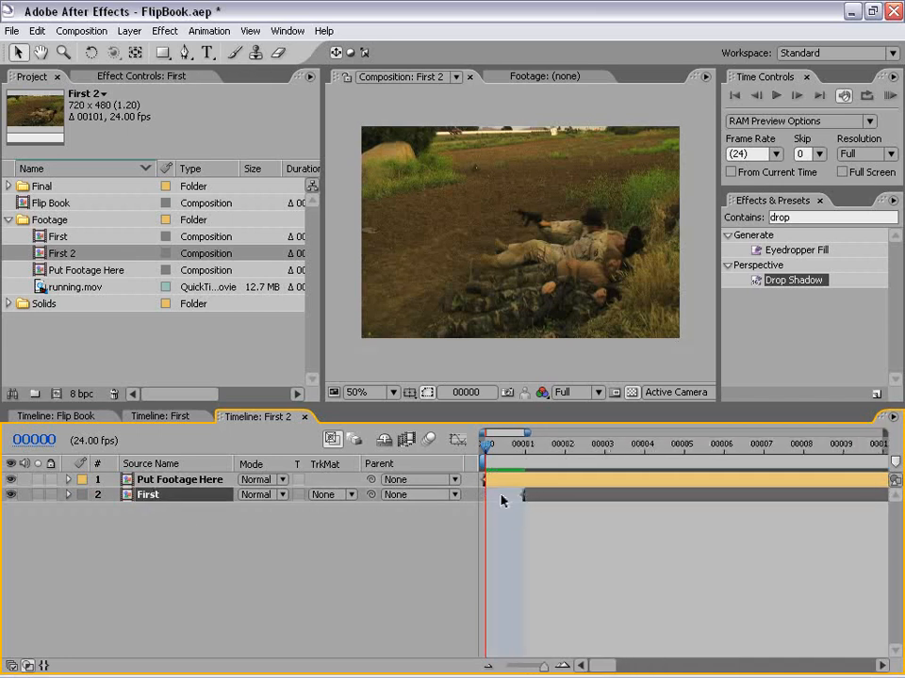
# Step: Move the Put Footage Here layer below the First layer in First 2
pyautogui.click(165, 482)
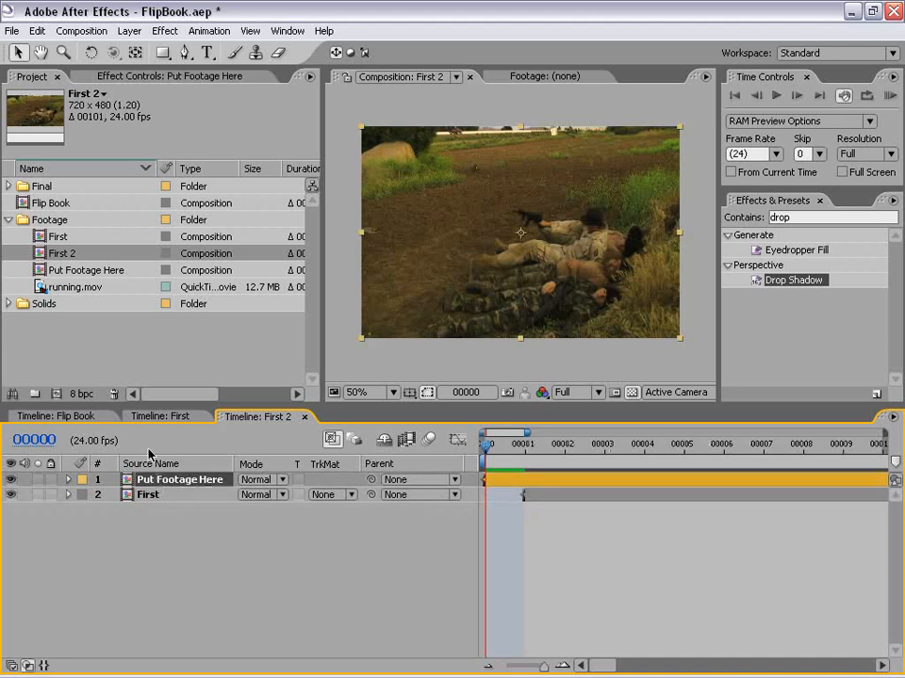
pyautogui.click(138, 417)
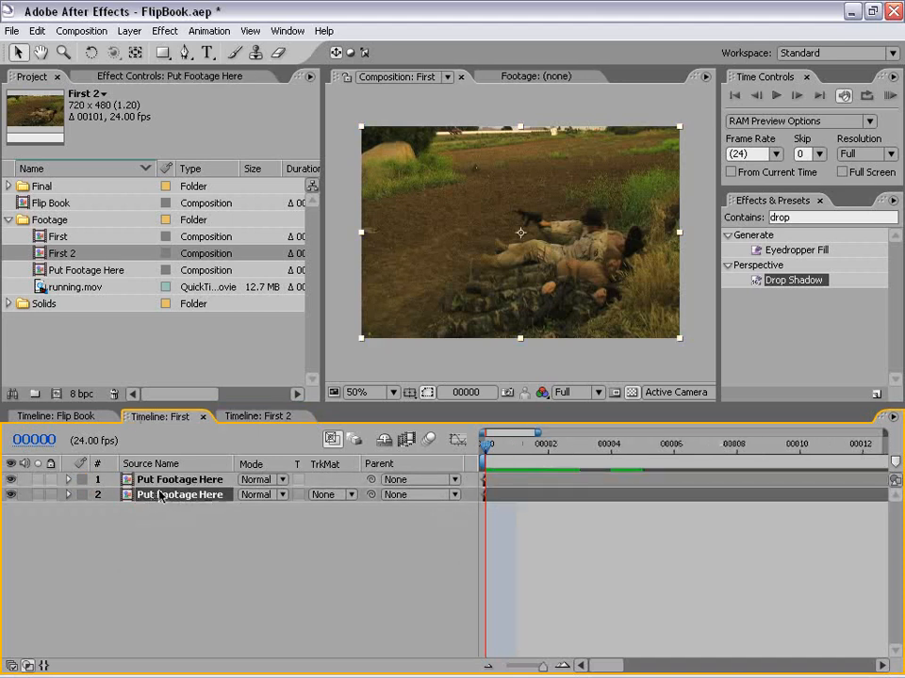
pyautogui.click(243, 419)
pyautogui.hotkey('ctrl', '[')
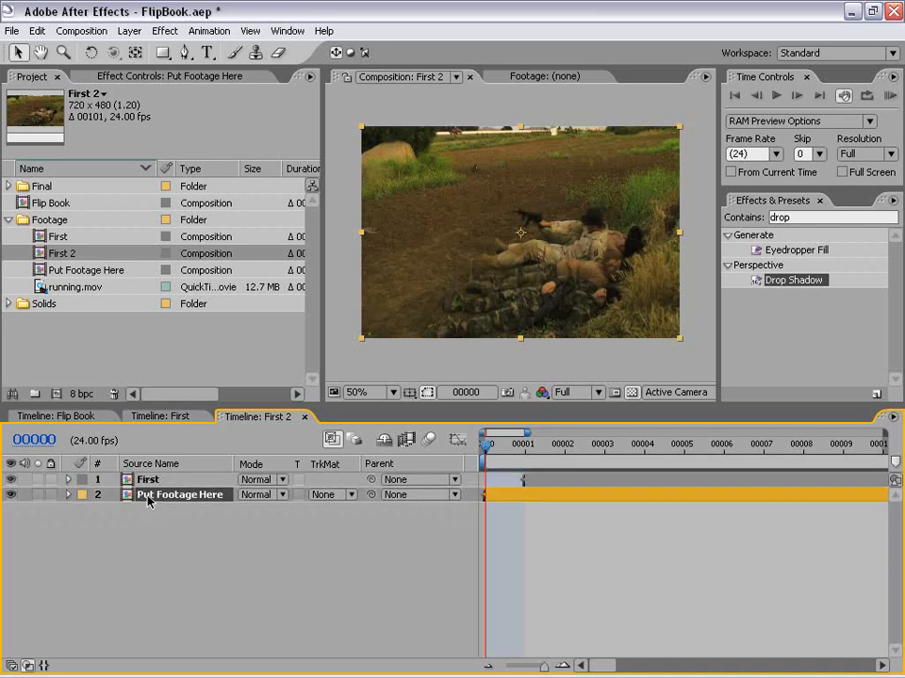
# Step: Collapse and disable CC Page Turn, Directional Blur and Drop Shadow on the Put Footage Here layer
pyautogui.click(109, 81)
pyautogui.click(10, 110)
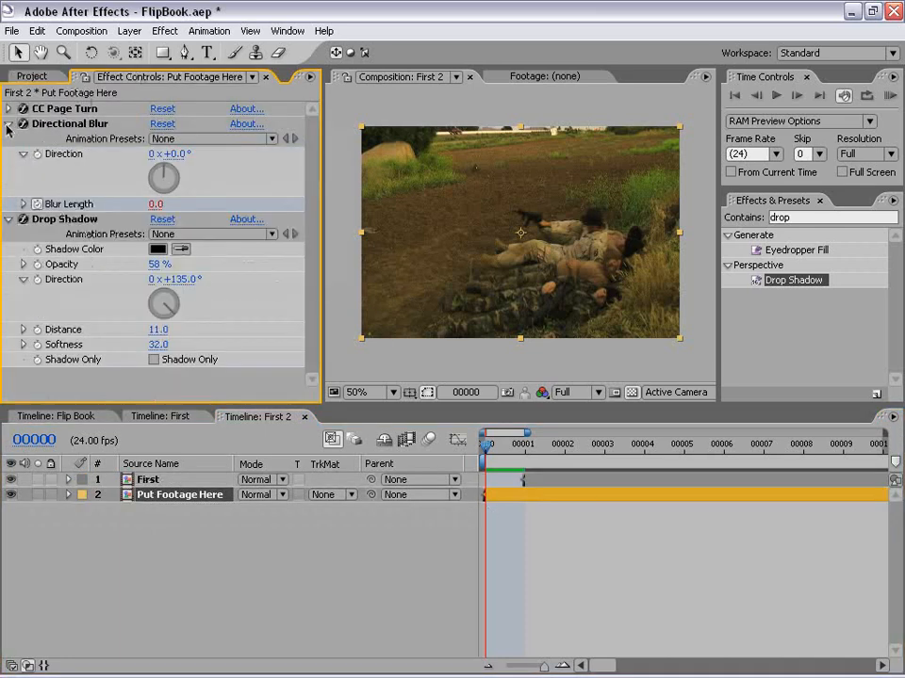
pyautogui.click(9, 124)
pyautogui.click(9, 139)
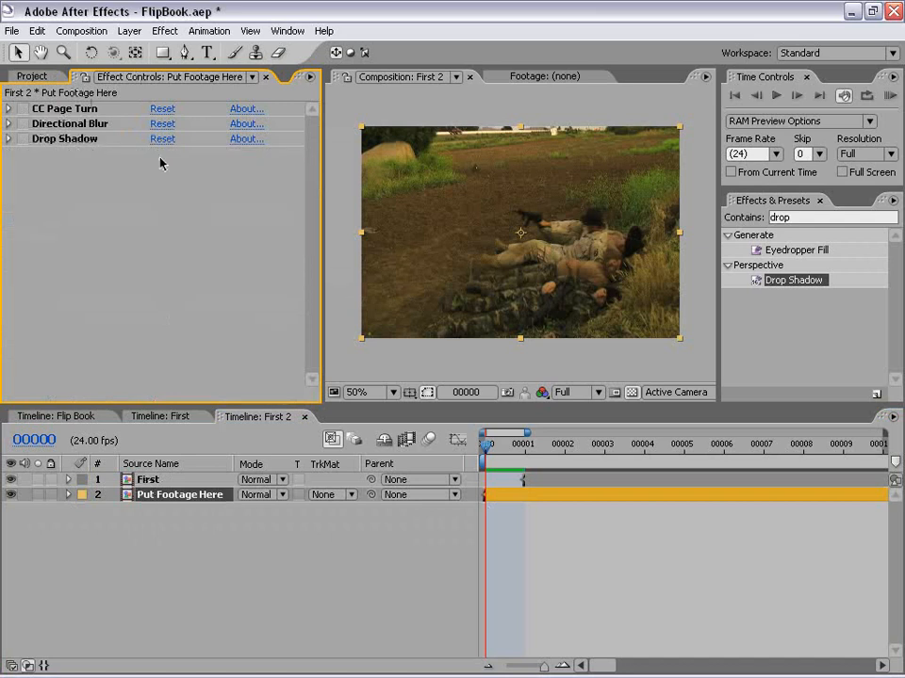
# Step: Compare the First layer with the footage beneath it by toggling its visibility at frames 1 and 5
pyautogui.click(535, 546)
pyautogui.click(524, 450)
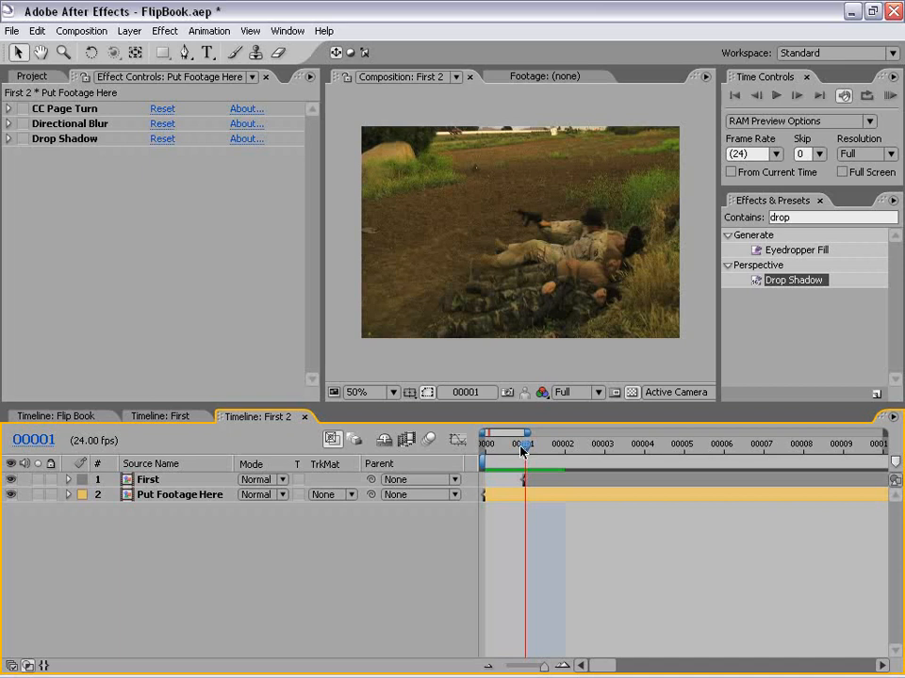
pyautogui.click(529, 479)
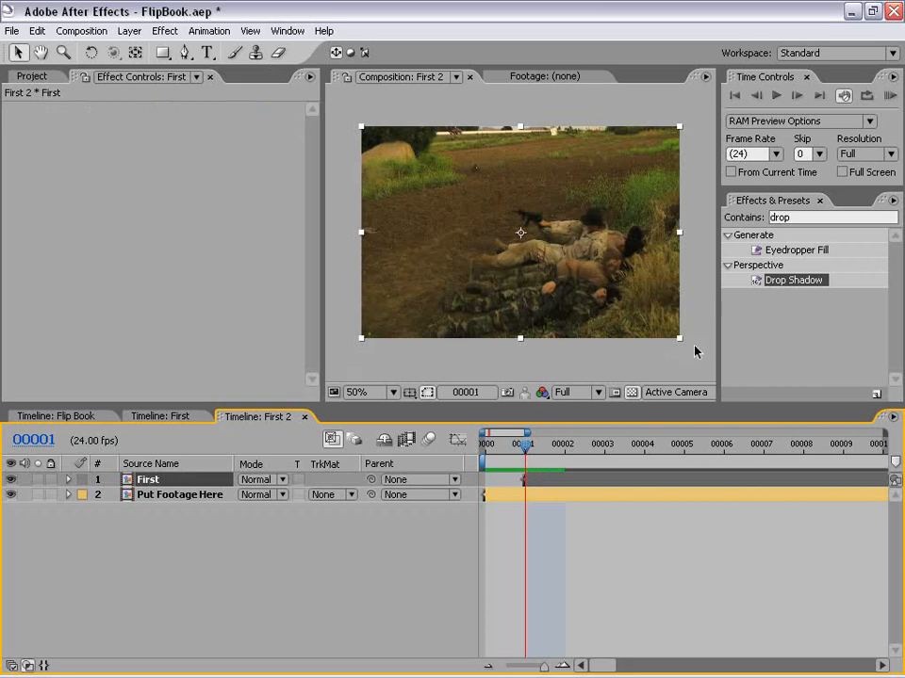
pyautogui.click(10, 479)
pyautogui.click(12, 479)
pyautogui.click(12, 481)
pyautogui.click(12, 481)
pyautogui.moveTo(557, 440); pyautogui.dragTo(684, 443)
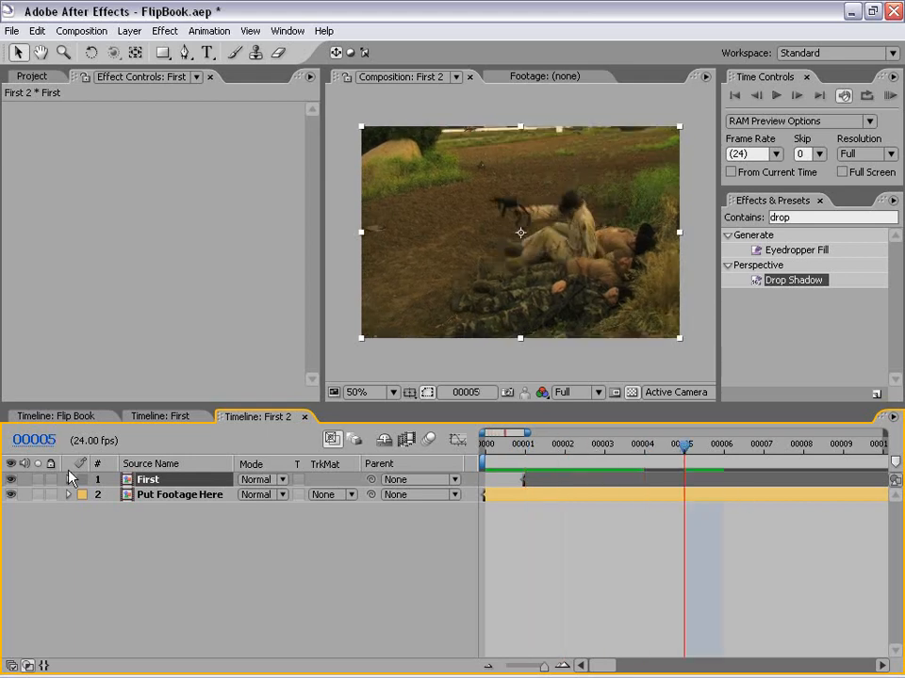
pyautogui.click(11, 481)
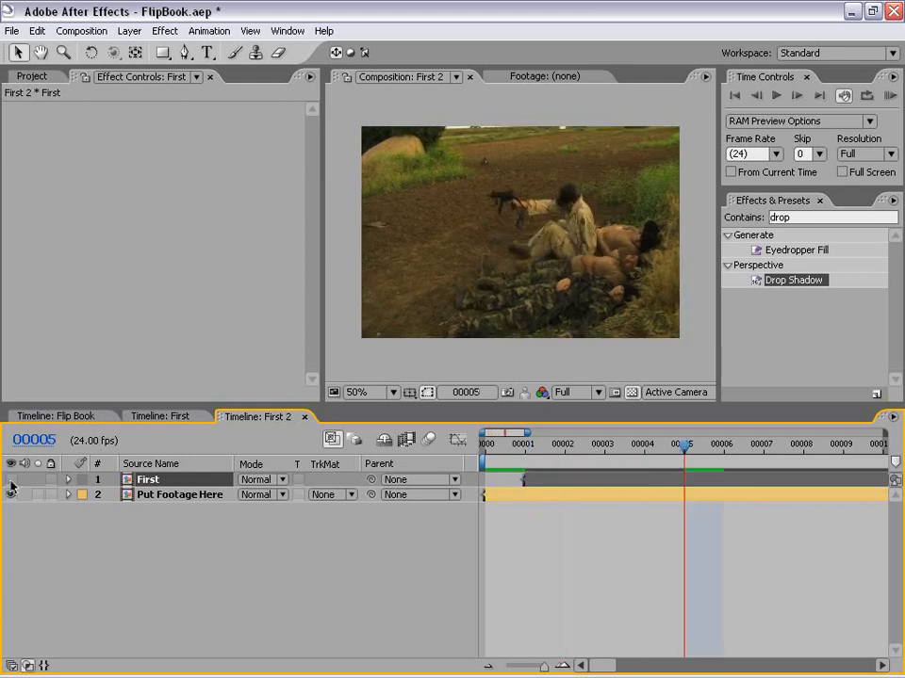
pyautogui.click(13, 481)
pyautogui.click(528, 451)
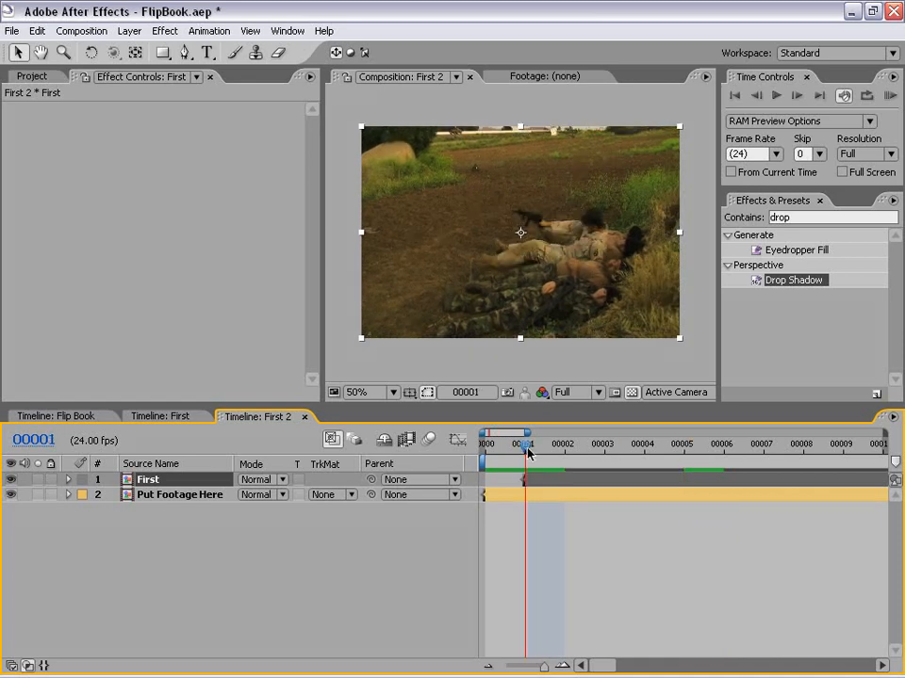
pyautogui.click(610, 540)
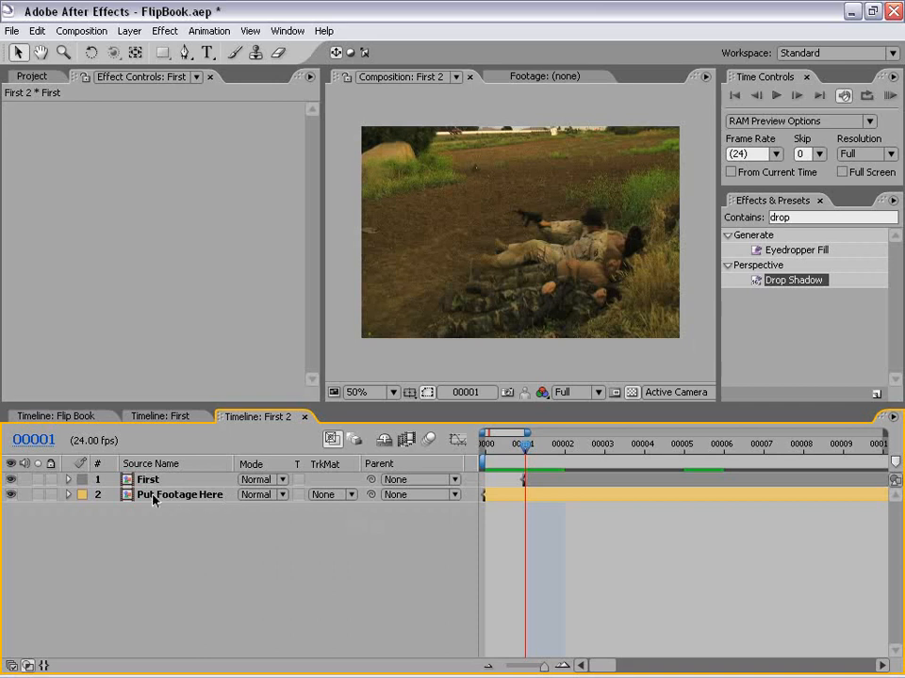
# Step: Find the Posterize Time effect and apply it to the Put Footage Here layer in First 2
pyautogui.click(183, 494)
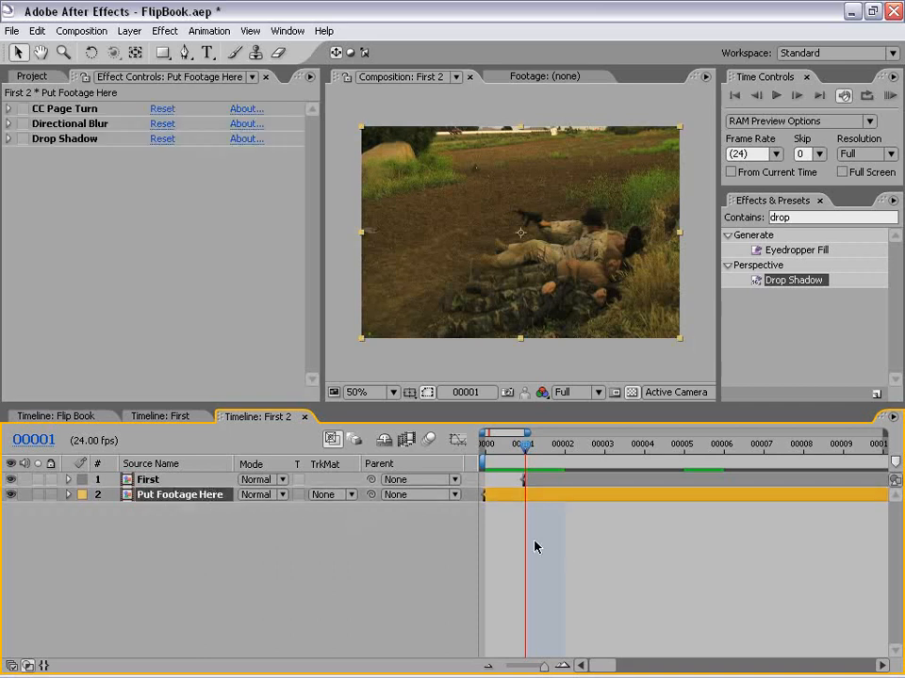
pyautogui.click(736, 229)
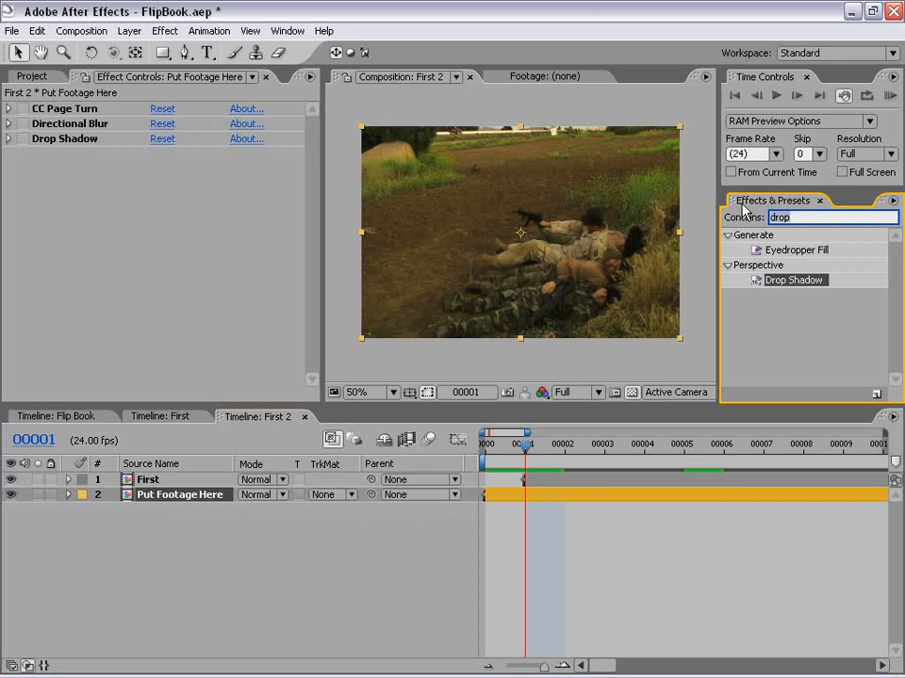
pyautogui.press('BackSpace')
pyautogui.press('BackSpace')
pyautogui.press('BackSpace')
pyautogui.press('BackSpace')
pyautogui.write('poste')
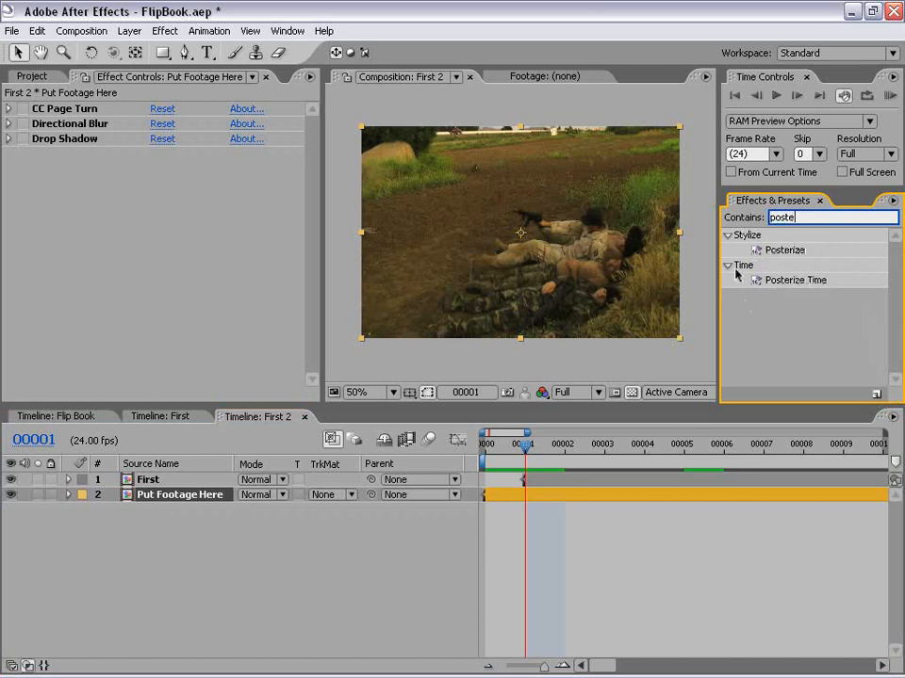
pyautogui.moveTo(808, 282); pyautogui.dragTo(533, 494)
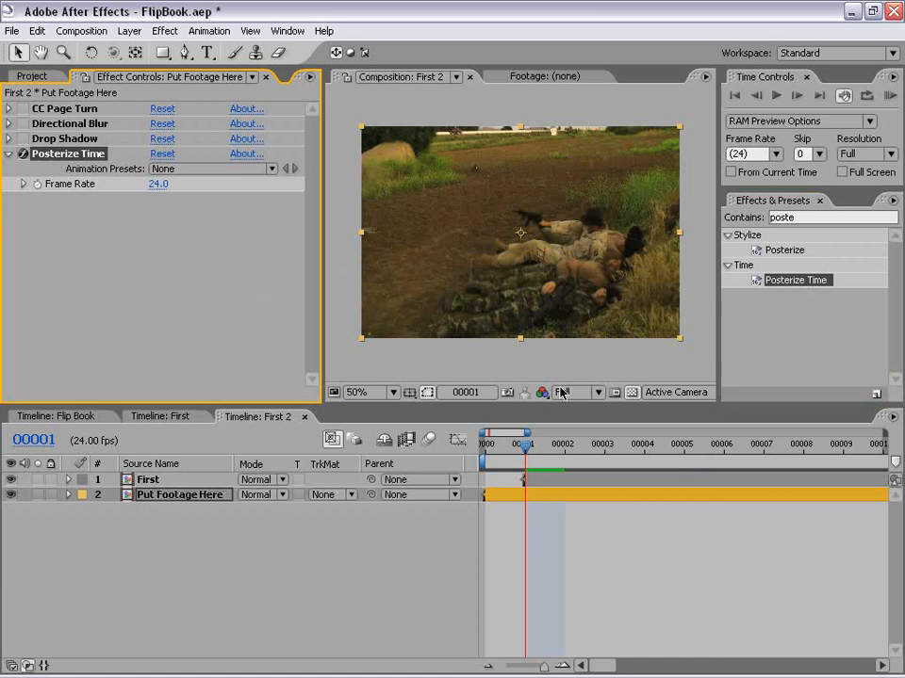
pyautogui.click(636, 586)
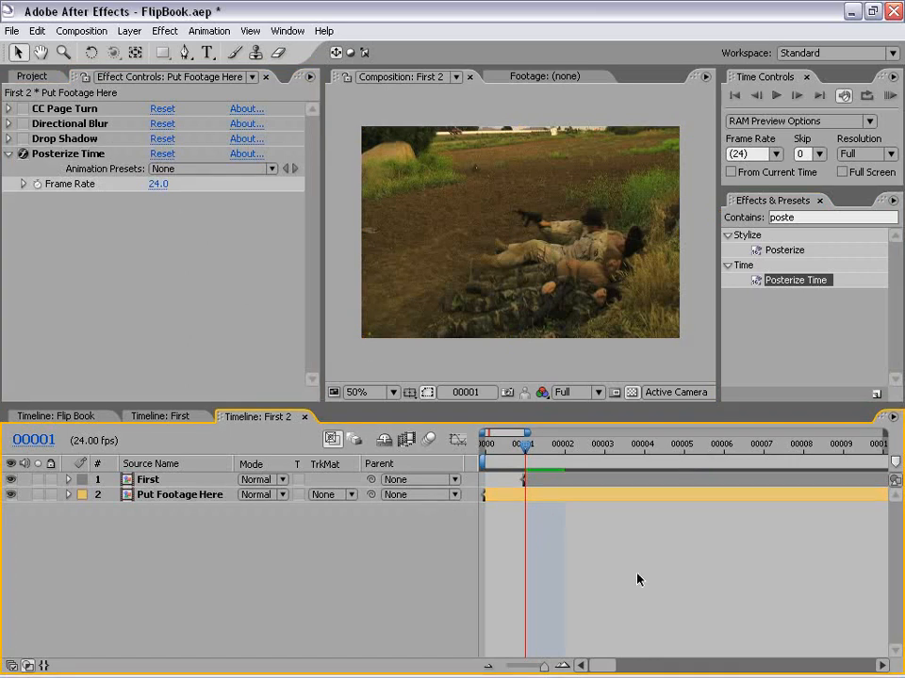
pyautogui.click(59, 154)
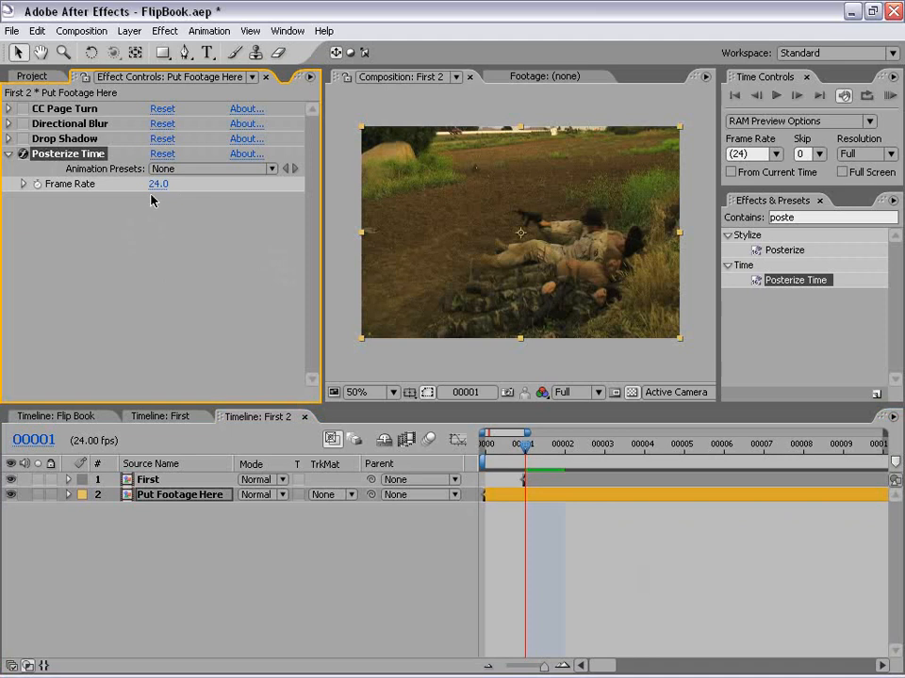
pyautogui.click(560, 564)
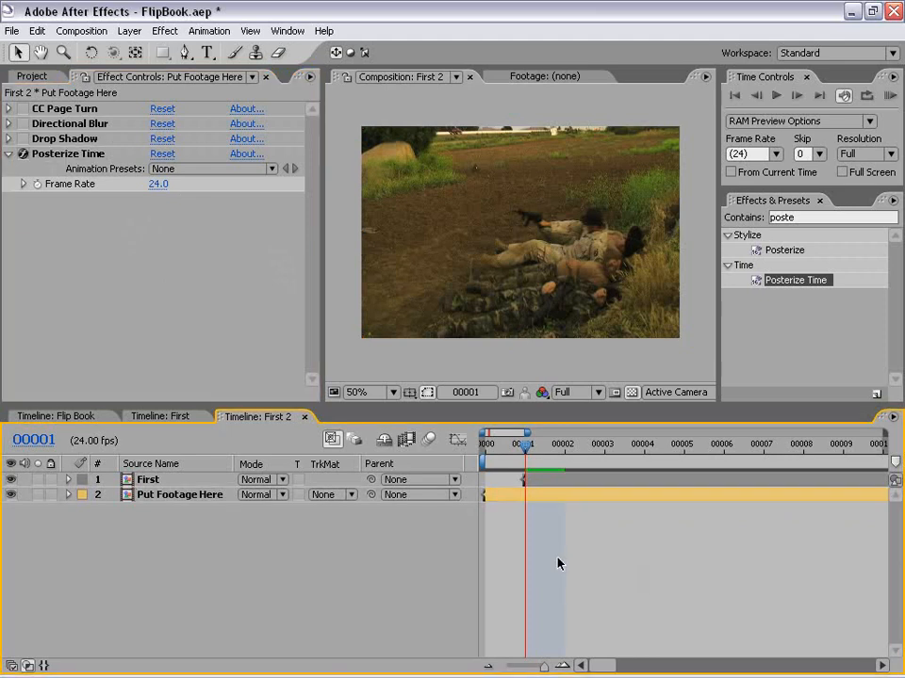
# Step: Rename the First 2 composition as Second
pyautogui.click(29, 76)
pyautogui.click(89, 335)
pyautogui.click(64, 256)
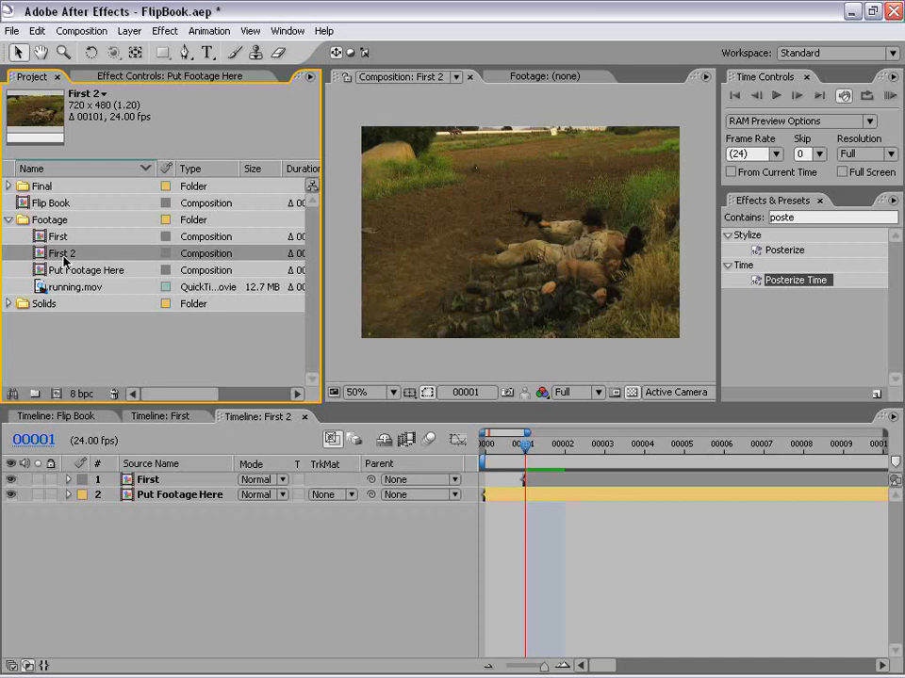
pyautogui.press('Return')
pyautogui.write('Second')
pyautogui.press('Return')
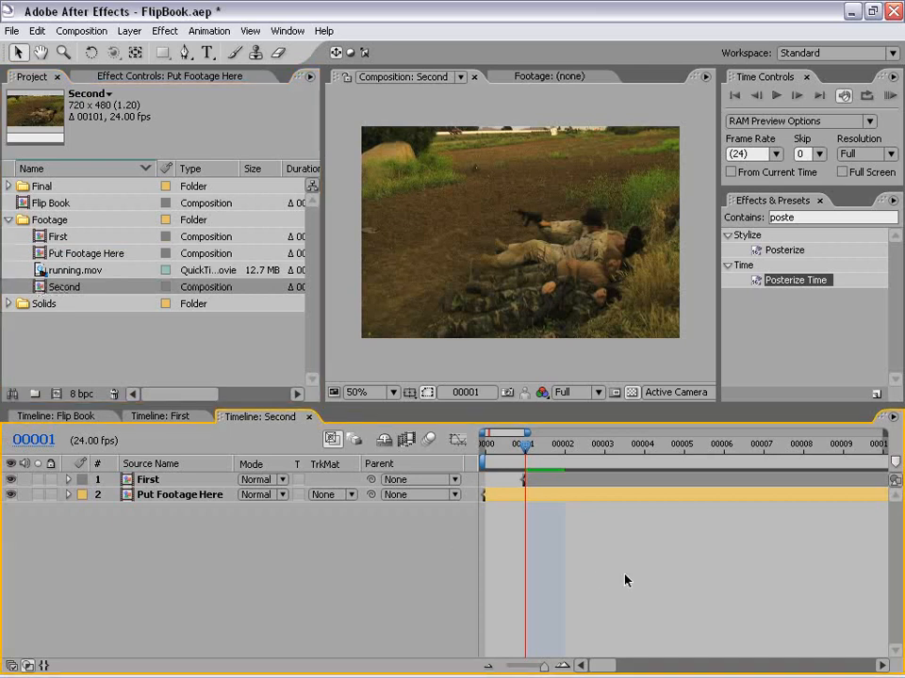
# Step: Nest the Second composition in a new composition and enable time remapping on its layer with an extra keyframe at frame 16
pyautogui.moveTo(42, 287); pyautogui.dragTo(58, 400)
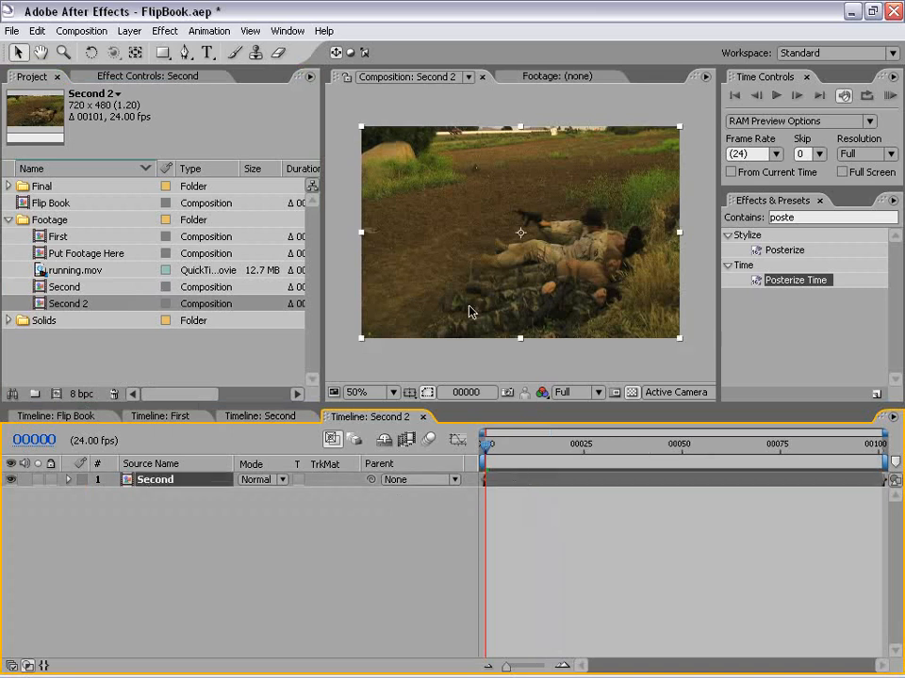
pyautogui.rightClick(494, 482)
pyautogui.moveTo(528, 385)
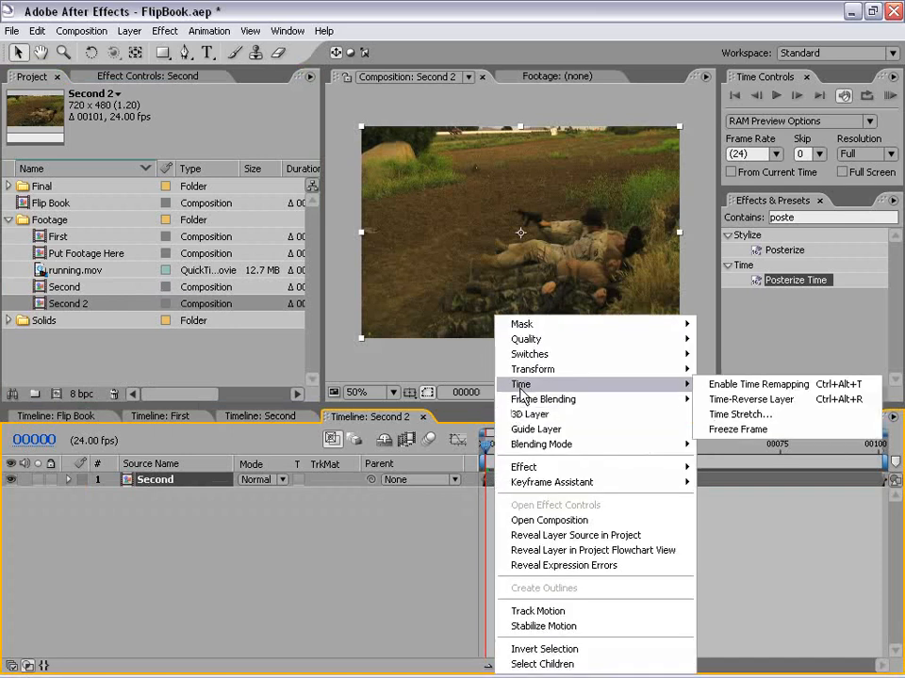
pyautogui.click(760, 384)
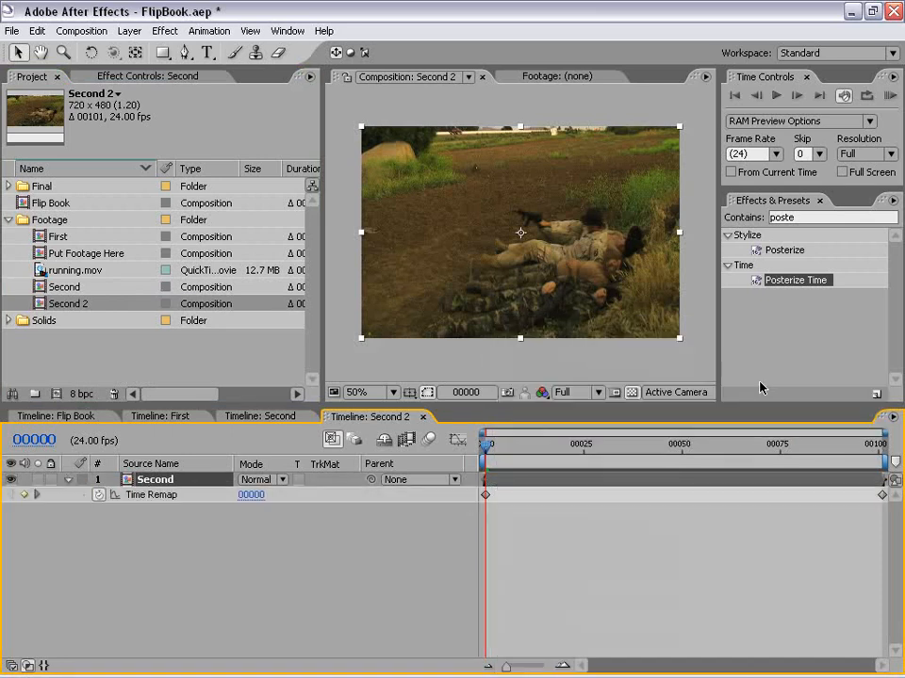
pyautogui.moveTo(486, 444); pyautogui.dragTo(548, 449)
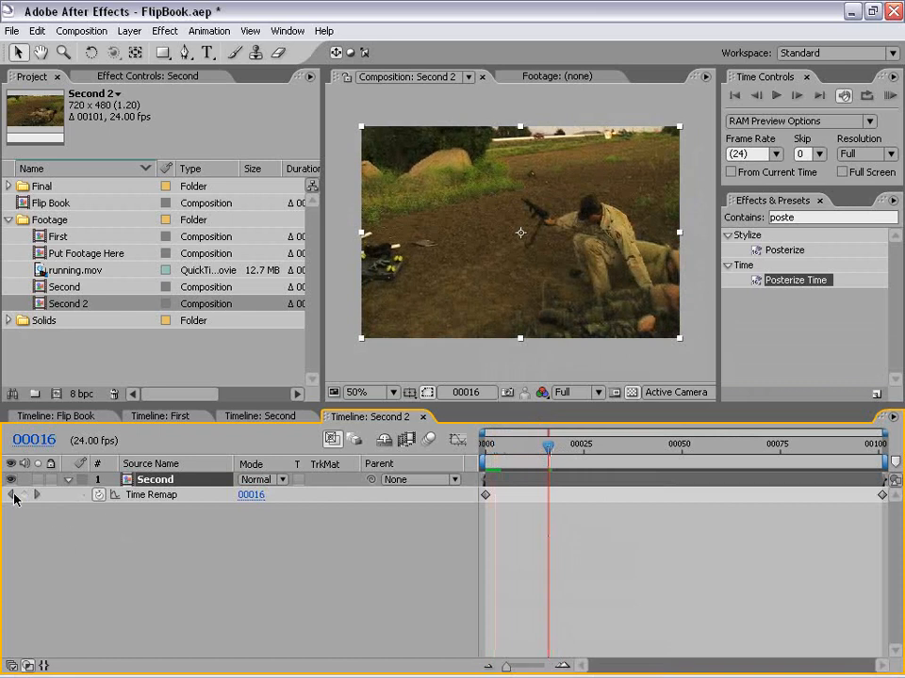
pyautogui.click(25, 495)
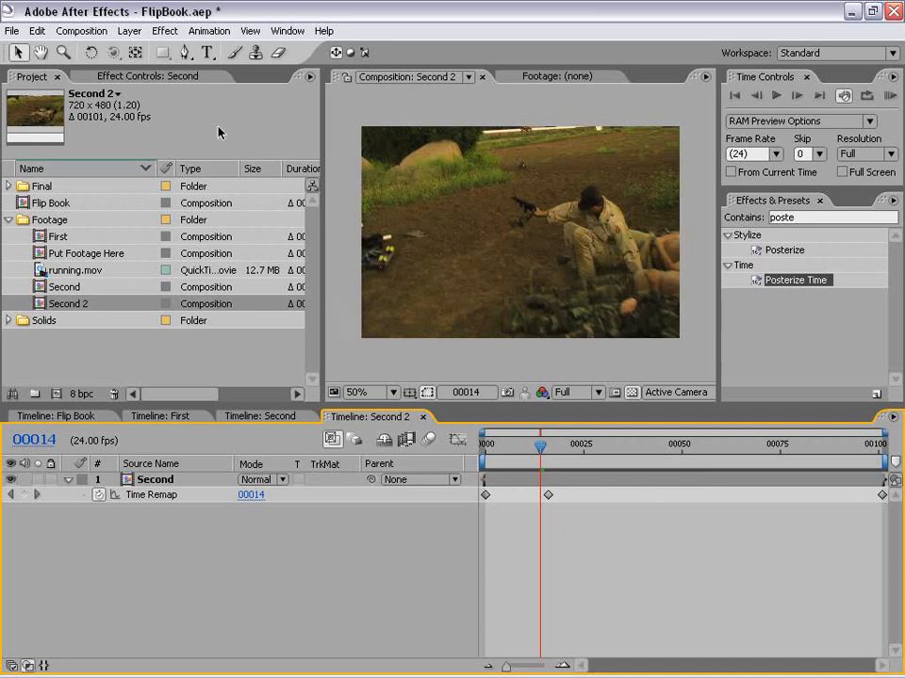
# Step: Set the Second 2 composition's duration to 202 frames and extend the Second layer's out point to the composition's end
pyautogui.click(94, 30)
pyautogui.click(118, 72)
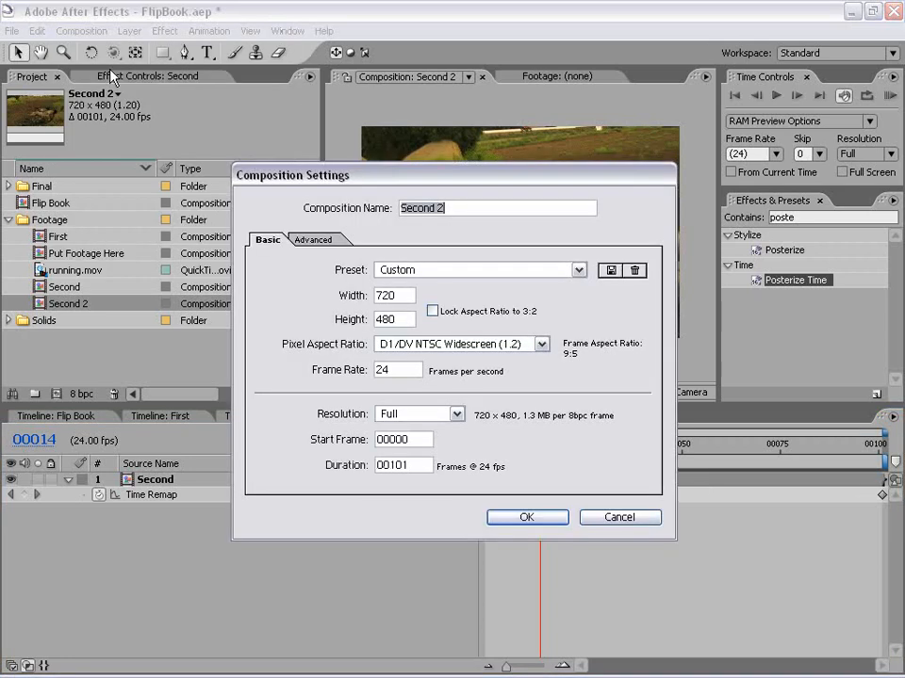
pyautogui.moveTo(403, 465); pyautogui.dragTo(385, 466)
pyautogui.write('202')
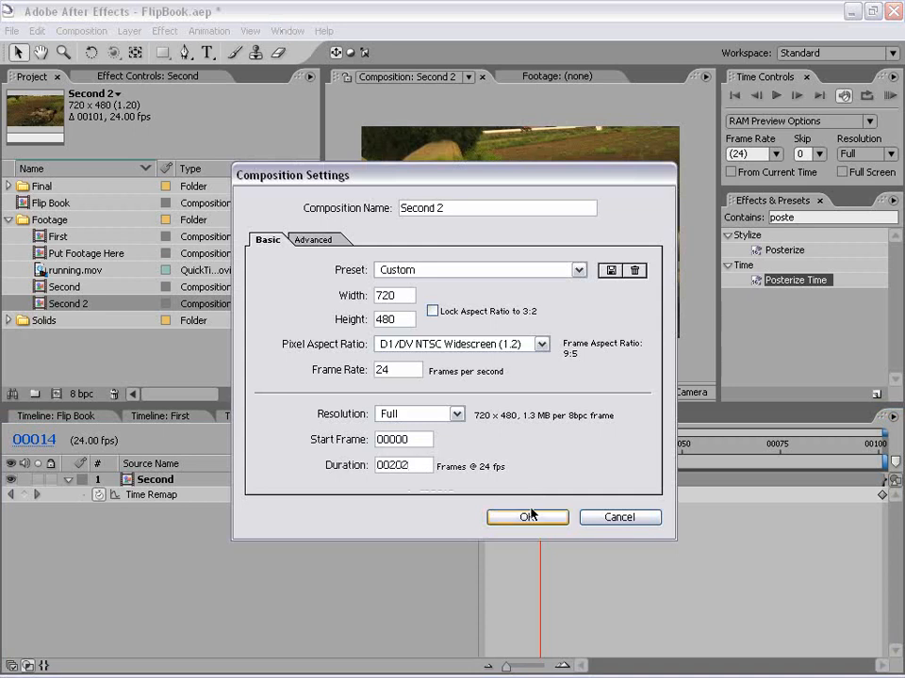
pyautogui.click(525, 518)
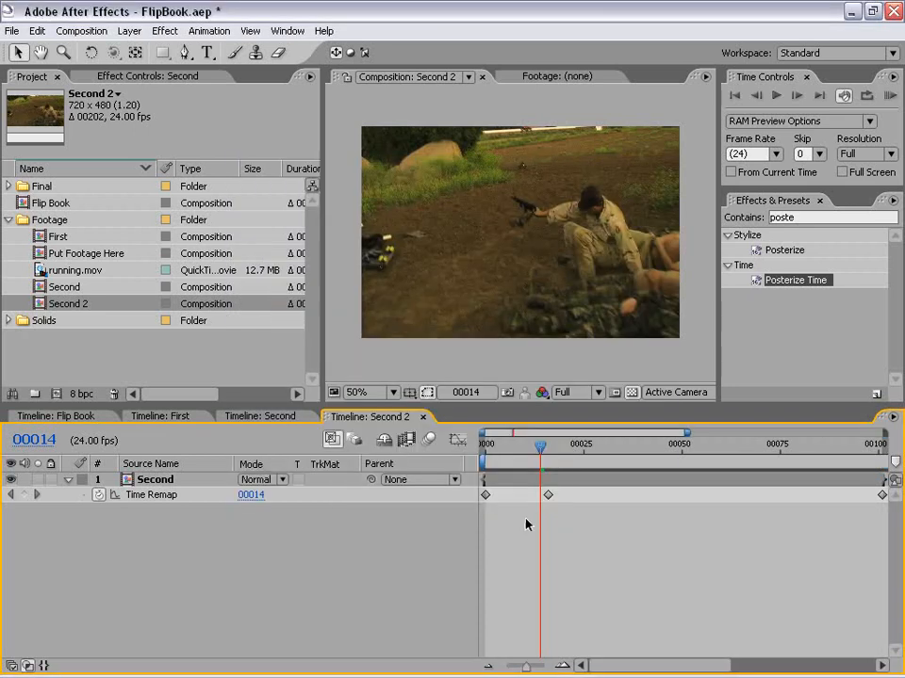
pyautogui.press('-')
pyautogui.press('-')
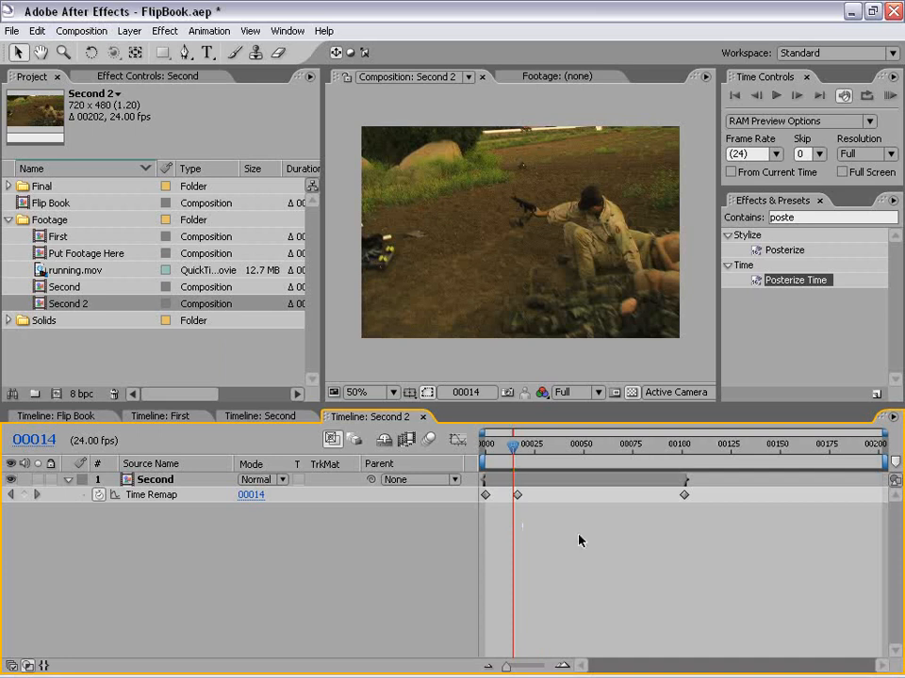
pyautogui.moveTo(687, 481); pyautogui.dragTo(886, 483)
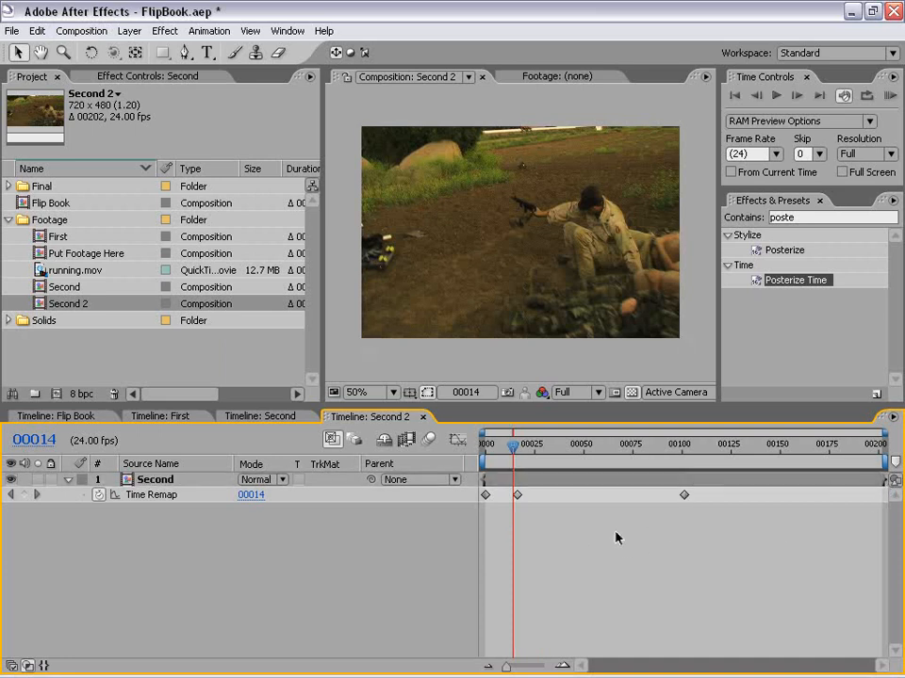
# Step: Try moving only the middle Time Remap keyframe to about frame 62, and undo the move
pyautogui.moveTo(493, 445); pyautogui.dragTo(497, 449)
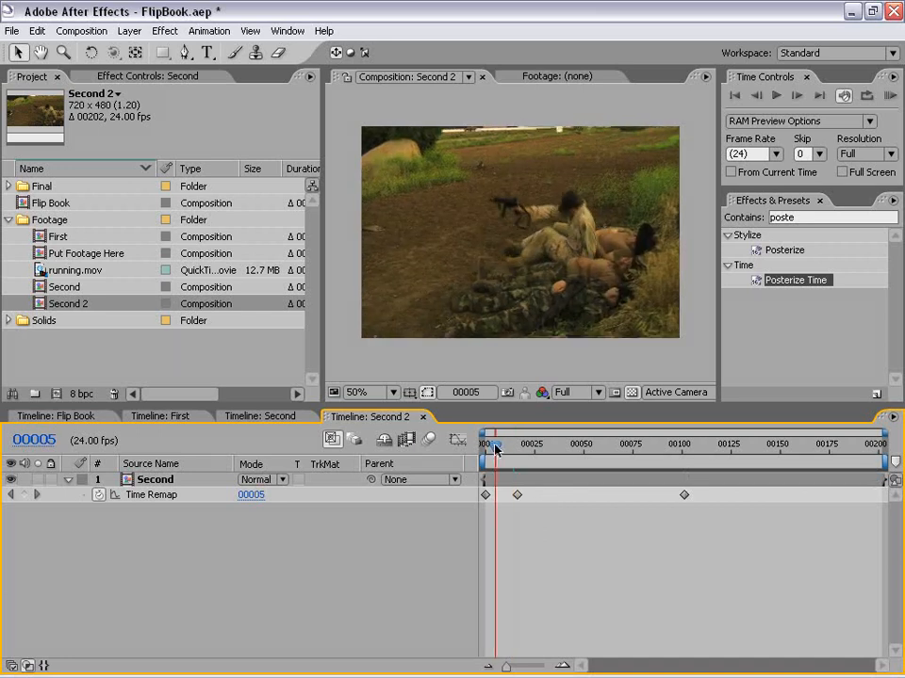
pyautogui.moveTo(518, 496); pyautogui.dragTo(608, 496)
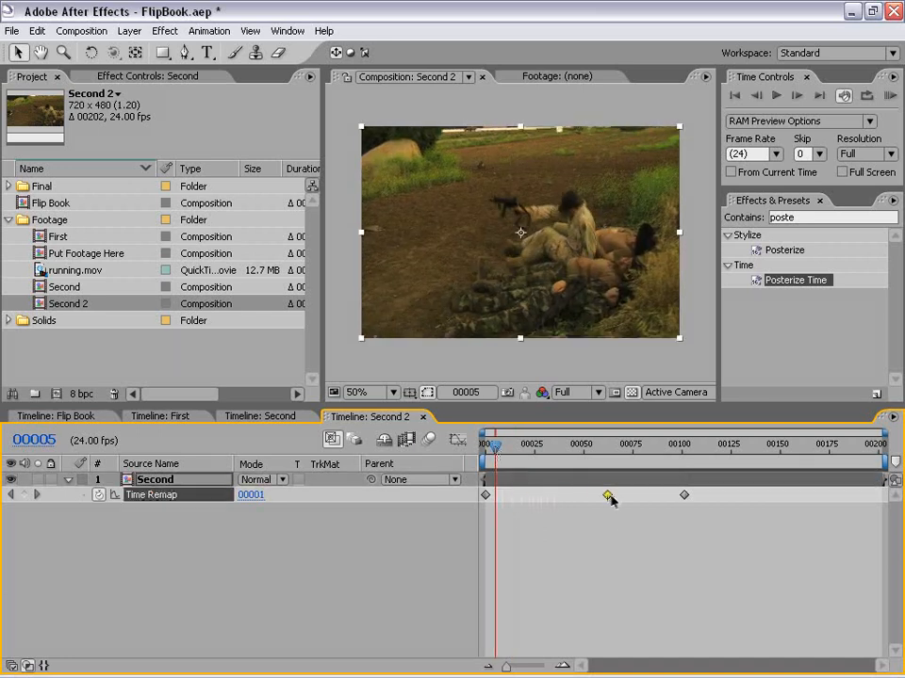
pyautogui.moveTo(496, 447); pyautogui.dragTo(524, 451)
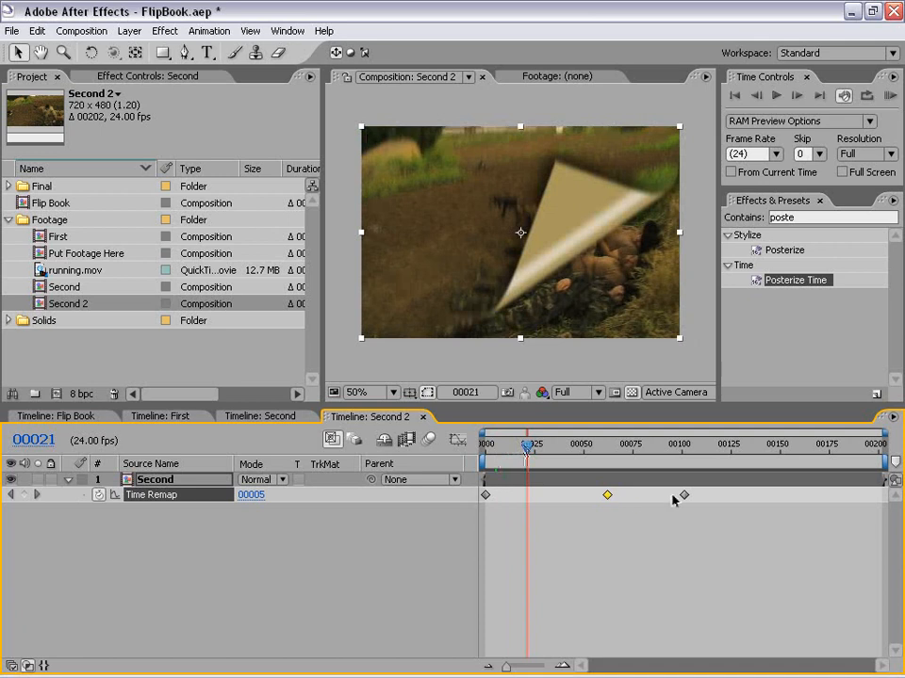
pyautogui.click(38, 31)
pyautogui.click(47, 56)
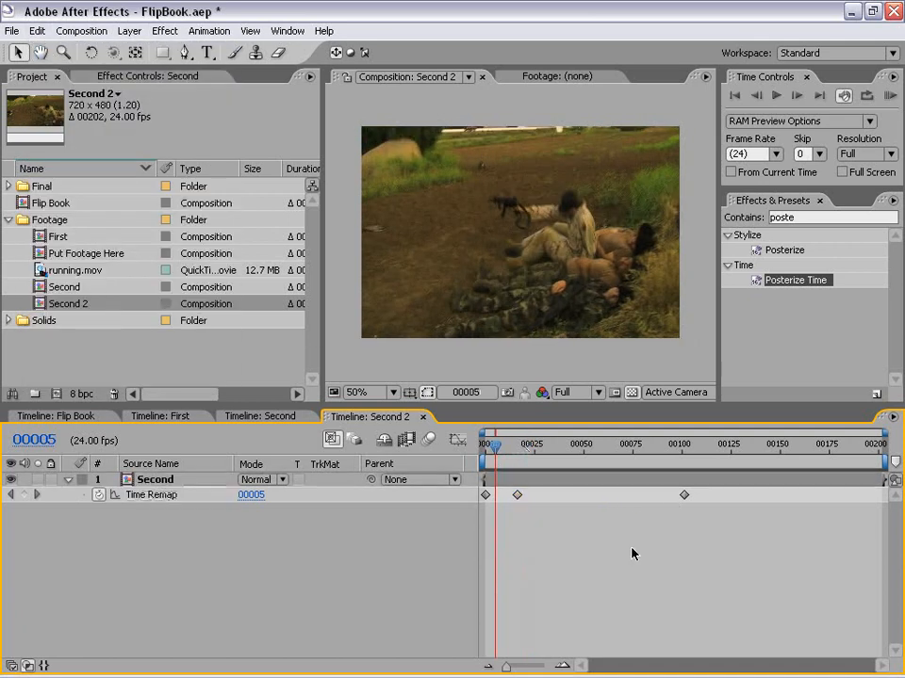
# Step: Move the last two Time Remap keyframes together, placing the middle one at frame 63, and check the slowed page turn
pyautogui.moveTo(713, 513); pyautogui.dragTo(611, 502)
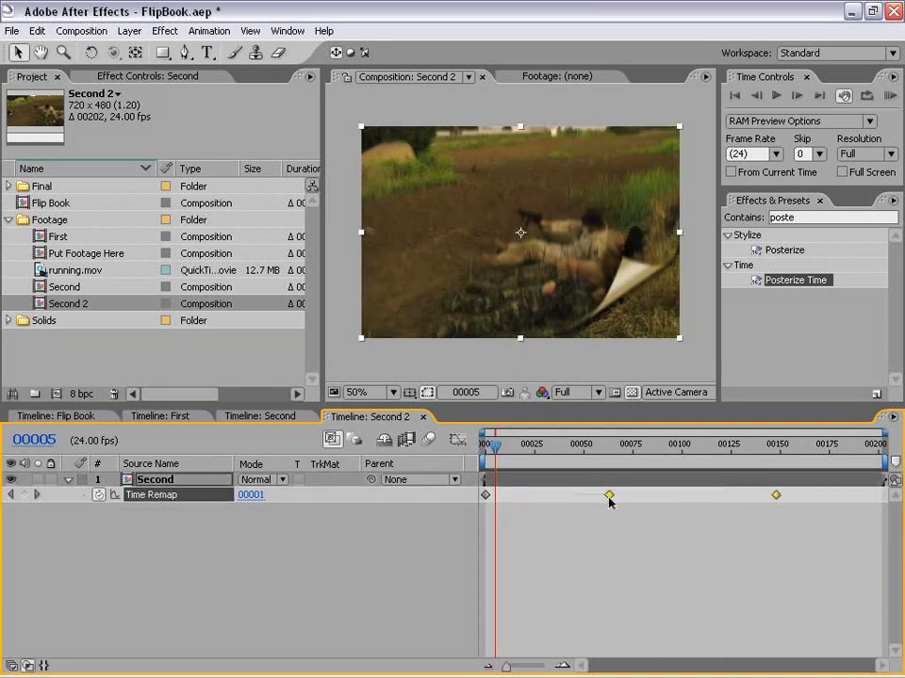
pyautogui.click(611, 518)
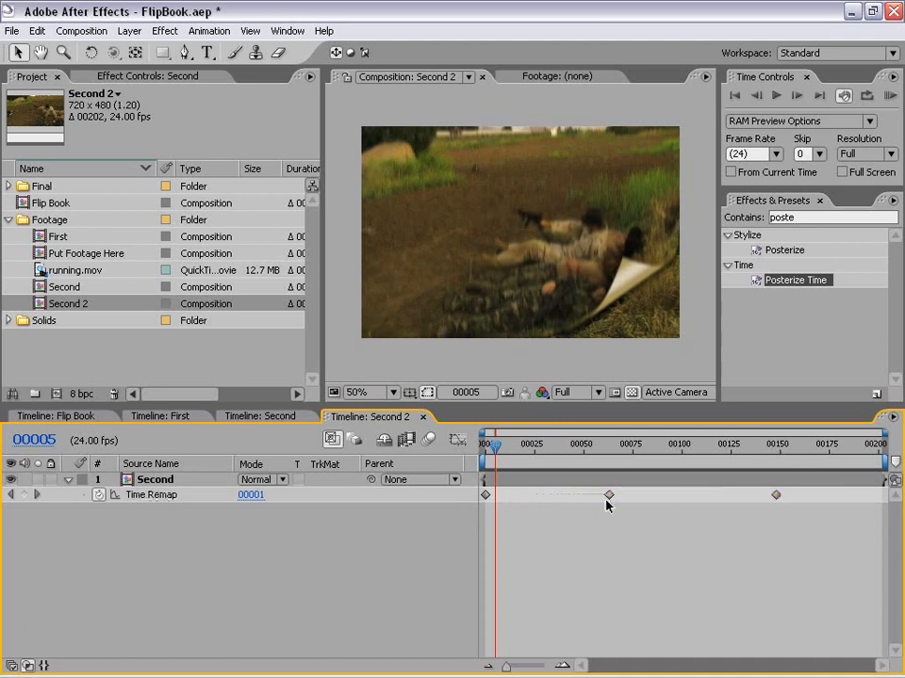
pyautogui.moveTo(493, 452); pyautogui.dragTo(516, 451)
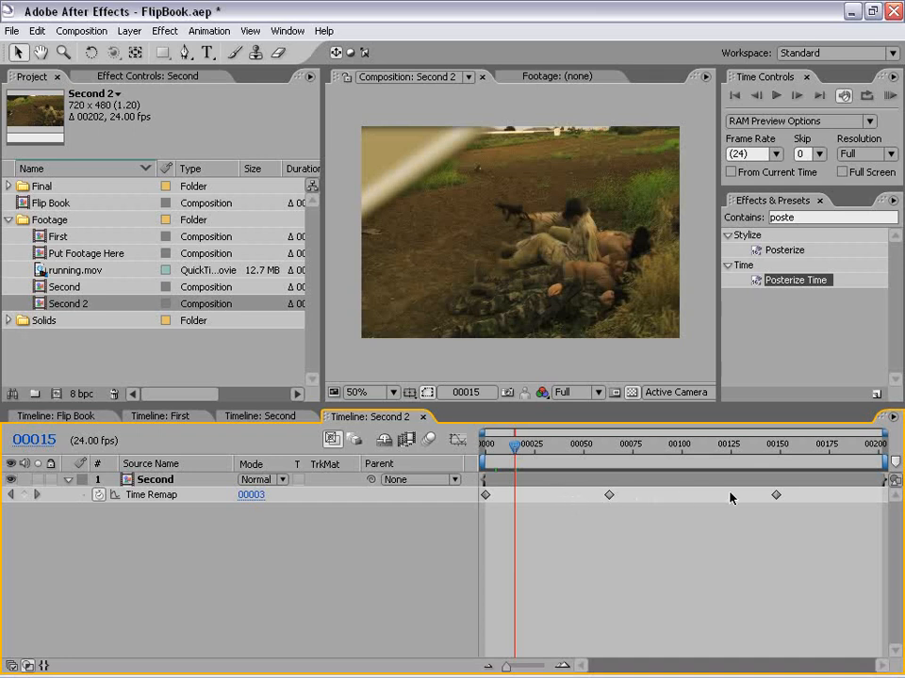
# Step: Apply Easy Ease In to the middle Time Remap keyframe
pyautogui.rightClick(609, 497)
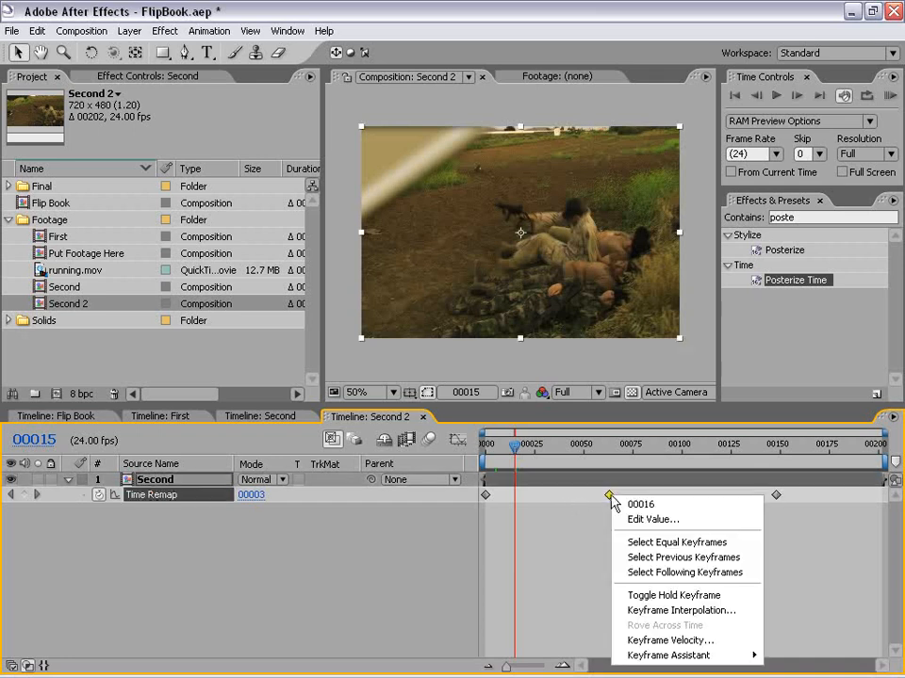
pyautogui.moveTo(698, 656)
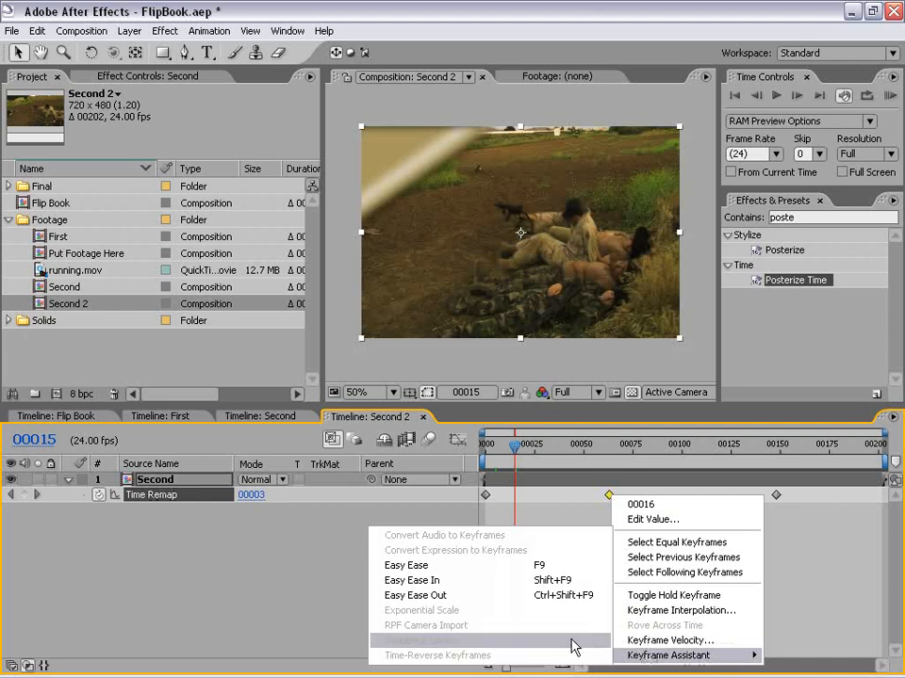
pyautogui.click(436, 583)
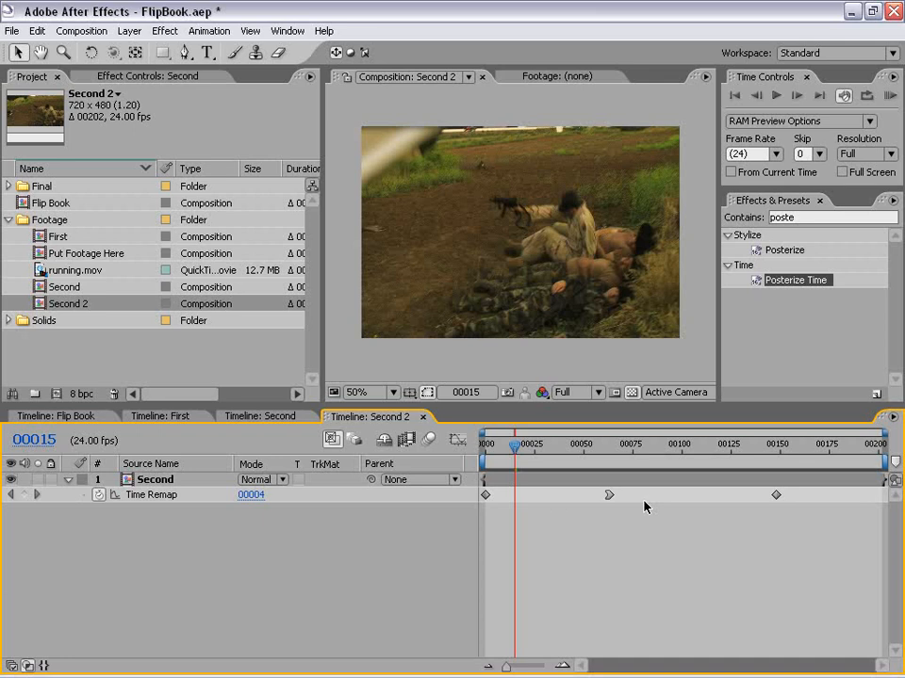
# Step: Show the Time Remap curve in an enlarged Graph Editor and lower the middle keyframe's incoming handle for a gradual speed-up
pyautogui.click(166, 498)
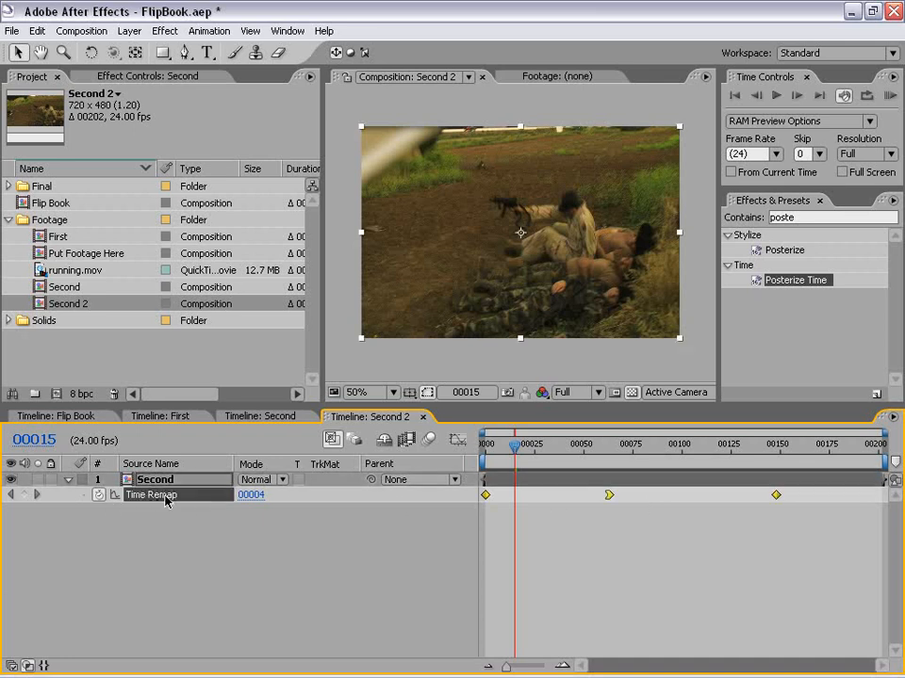
pyautogui.click(459, 440)
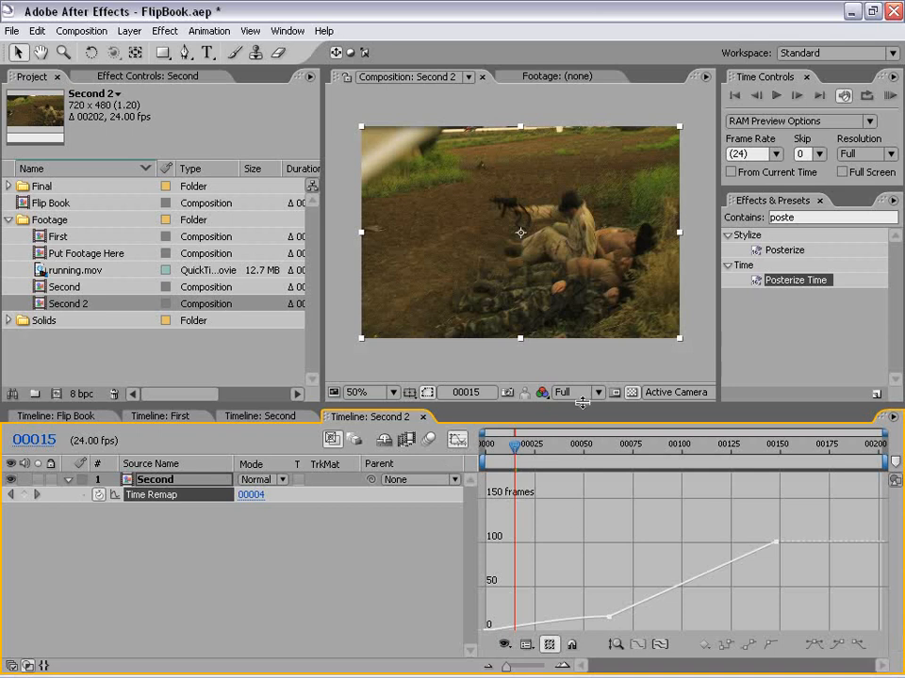
pyautogui.moveTo(581, 402); pyautogui.dragTo(570, 346)
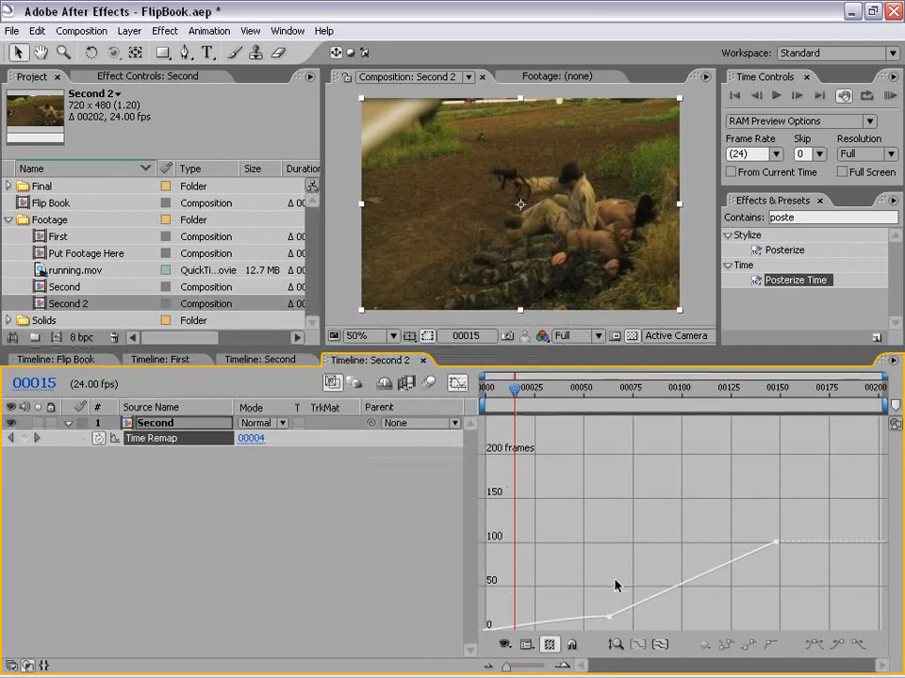
pyautogui.click(610, 618)
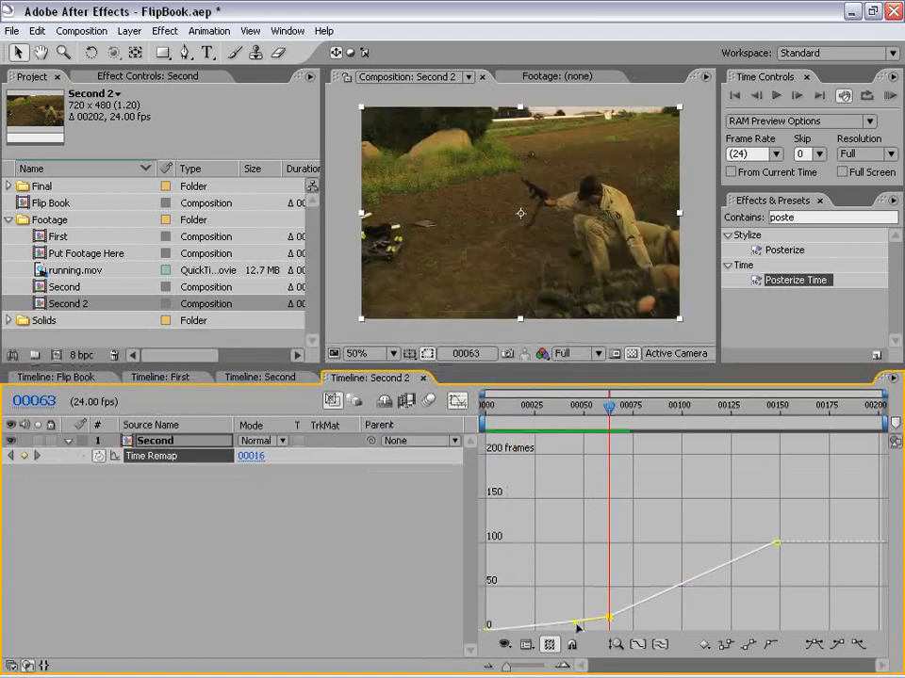
pyautogui.moveTo(578, 624); pyautogui.dragTo(586, 633)
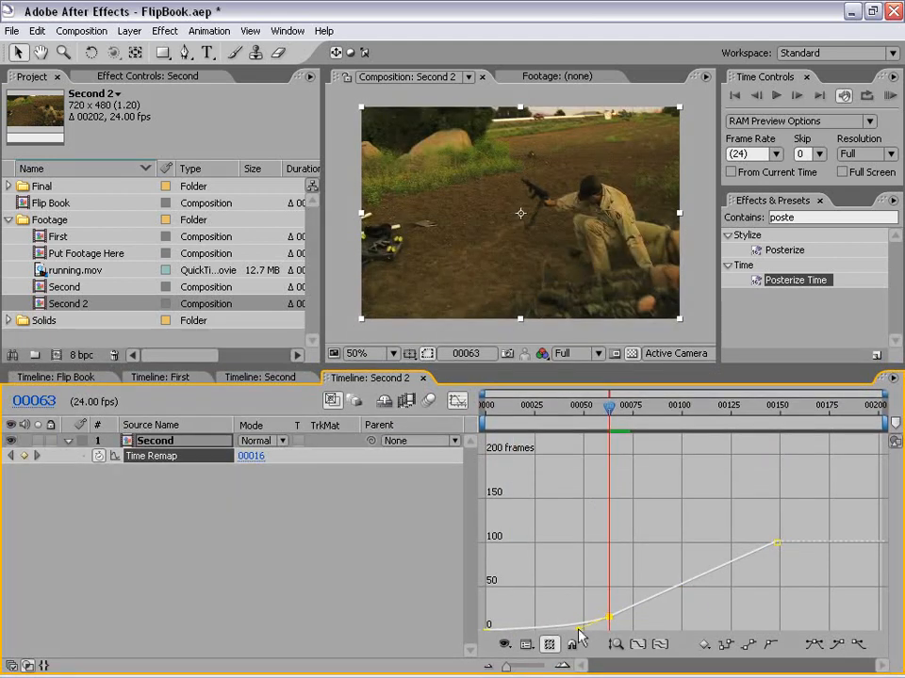
pyautogui.moveTo(480, 629)
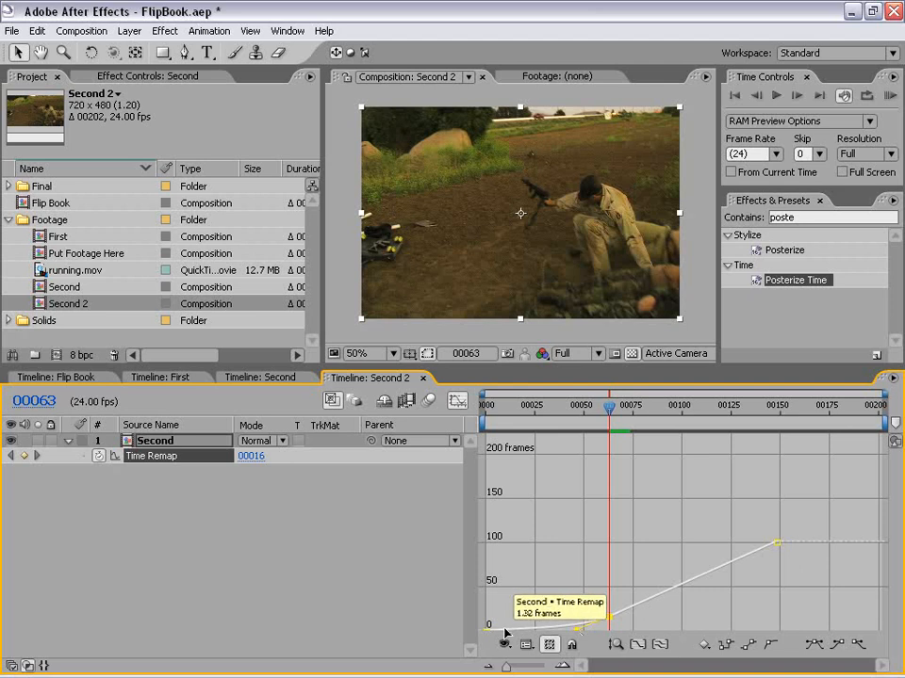
pyautogui.click(567, 630)
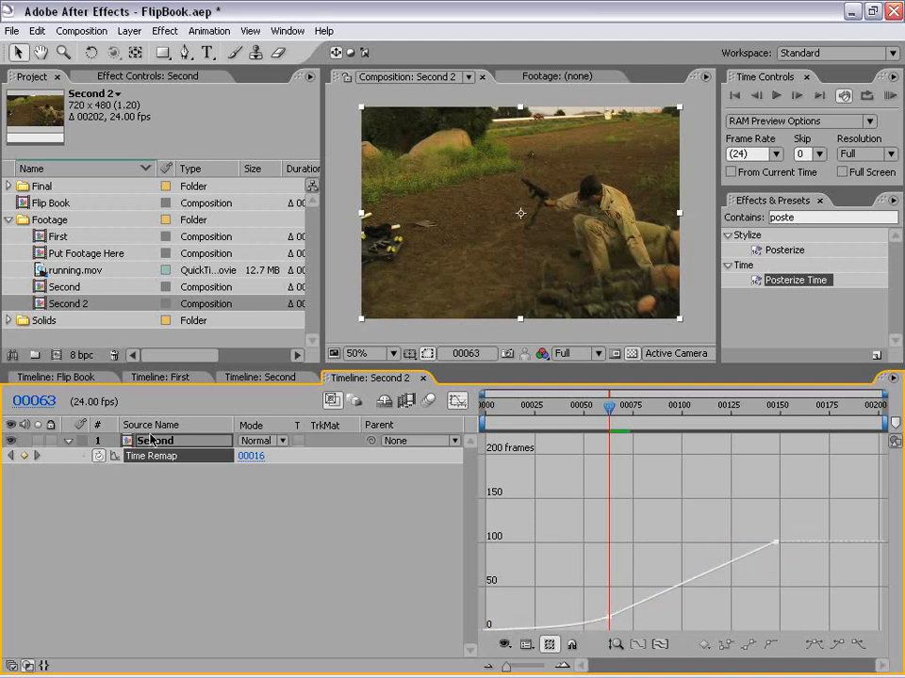
# Step: Run a RAM preview of the Second 2 composition to check the page-turn speed-up
pyautogui.click(73, 378)
pyautogui.click(373, 378)
pyautogui.click(888, 97)
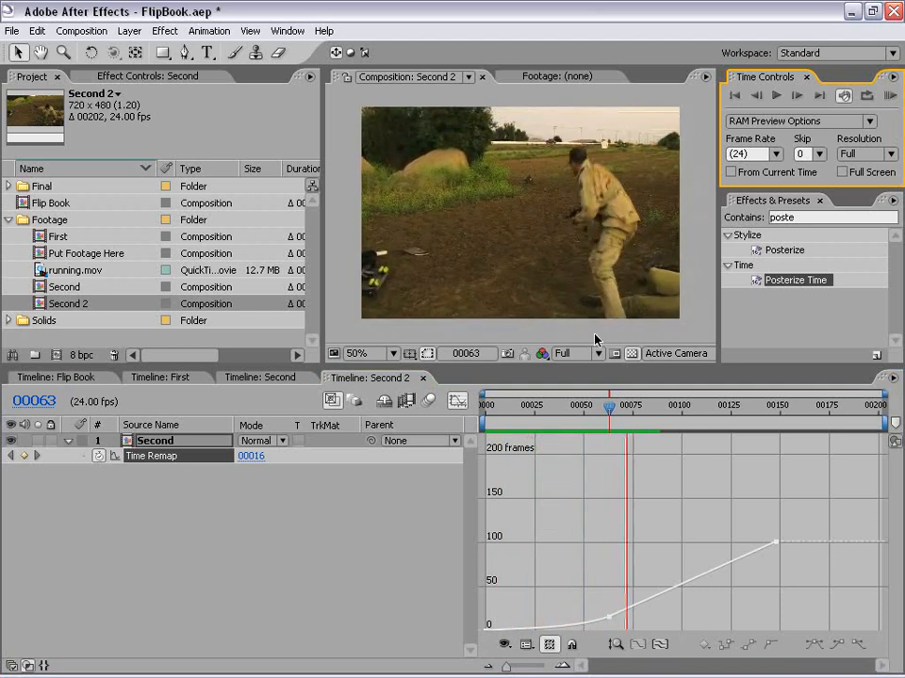
pyautogui.press('space')
# Step: Refine the middle Time Remap keyframe's incoming handle, close the Graph Editor and check the frames up to 70
pyautogui.click(611, 622)
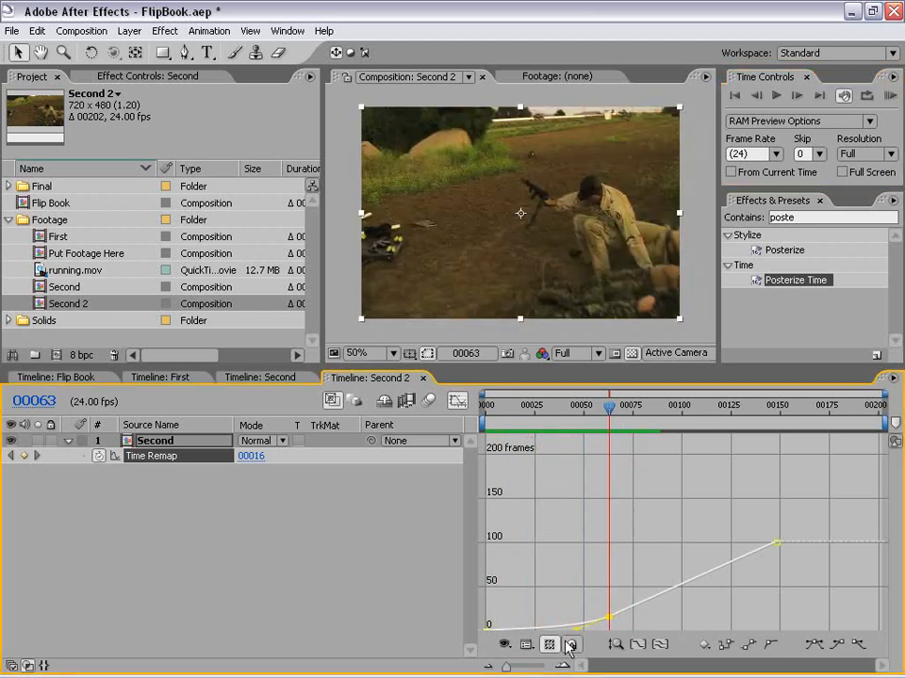
pyautogui.moveTo(577, 630)
pyautogui.mouseDown()
pyautogui.moveTo(584, 633)
pyautogui.moveTo(584, 620)
pyautogui.mouseUp()
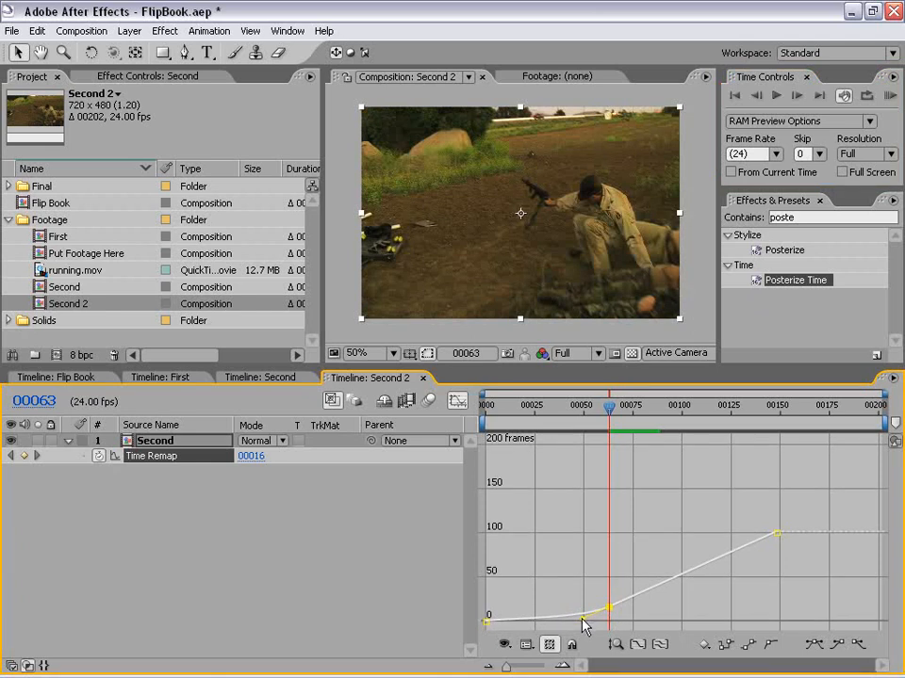
pyautogui.click(568, 559)
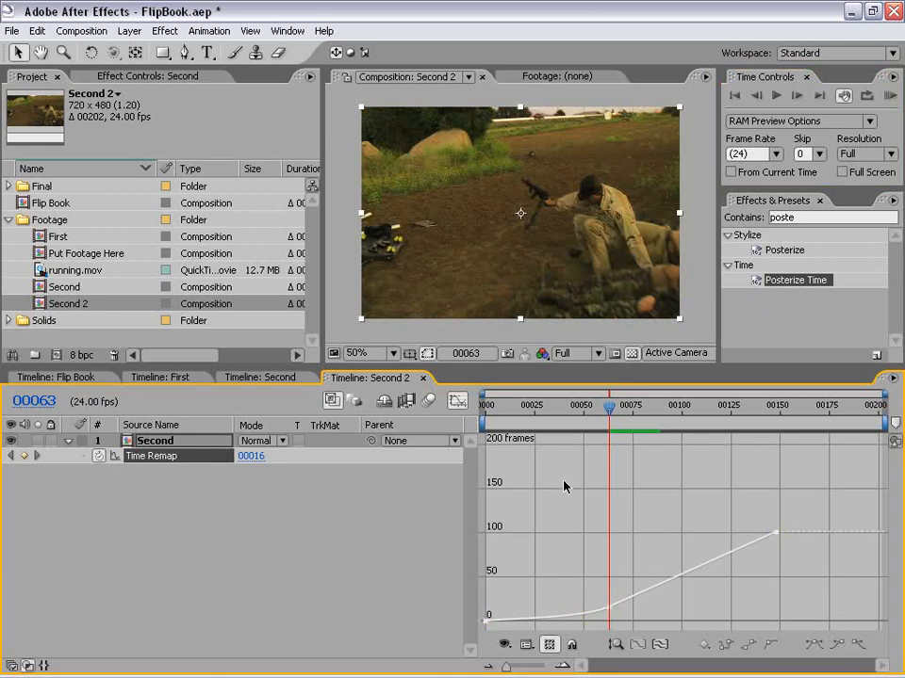
pyautogui.click(458, 401)
pyautogui.moveTo(609, 415)
pyautogui.mouseDown()
pyautogui.moveTo(647, 416)
pyautogui.moveTo(616, 418)
pyautogui.mouseUp()
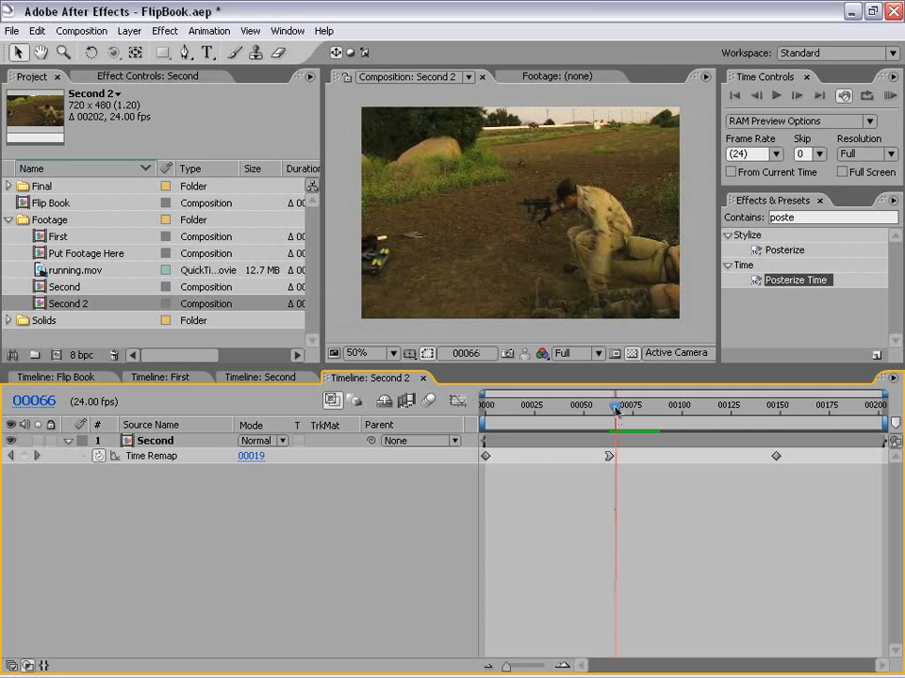
pyautogui.moveTo(615, 411)
pyautogui.mouseDown()
pyautogui.moveTo(598, 412)
pyautogui.moveTo(636, 411)
pyautogui.moveTo(599, 411)
pyautogui.moveTo(626, 411)
pyautogui.mouseUp()
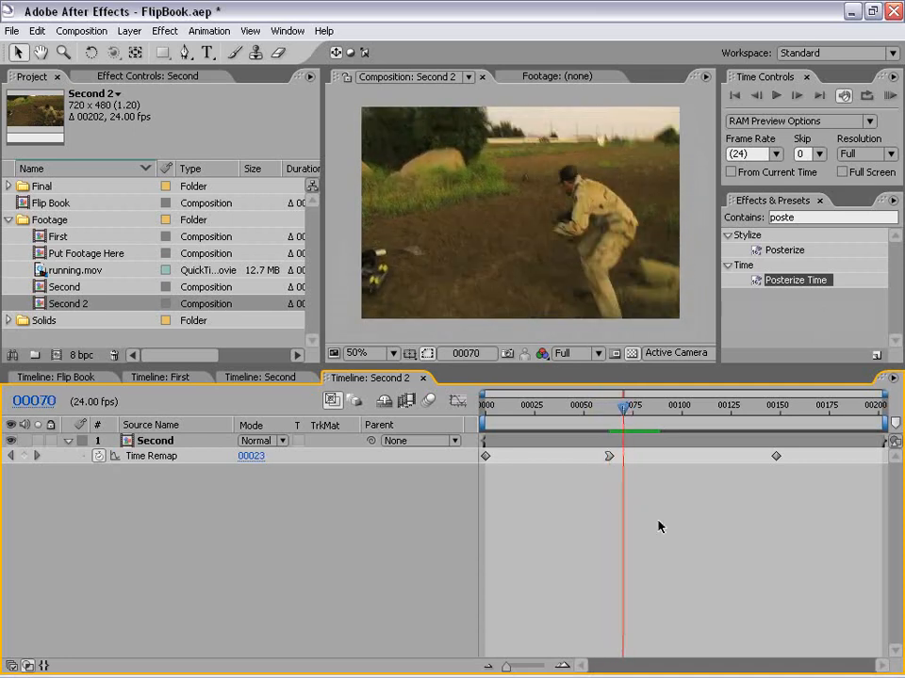
# Step: Add a 720 x 480 solid in off-white E5E5E5 above the Second layer in the Second 2 composition
pyautogui.click(129, 30)
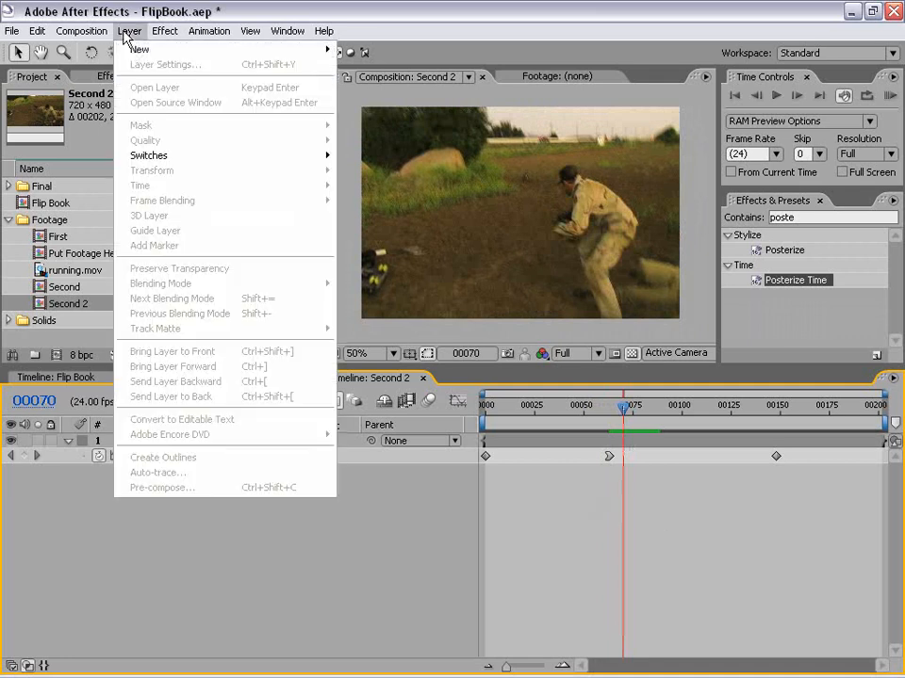
pyautogui.moveTo(282, 50)
pyautogui.click(394, 66)
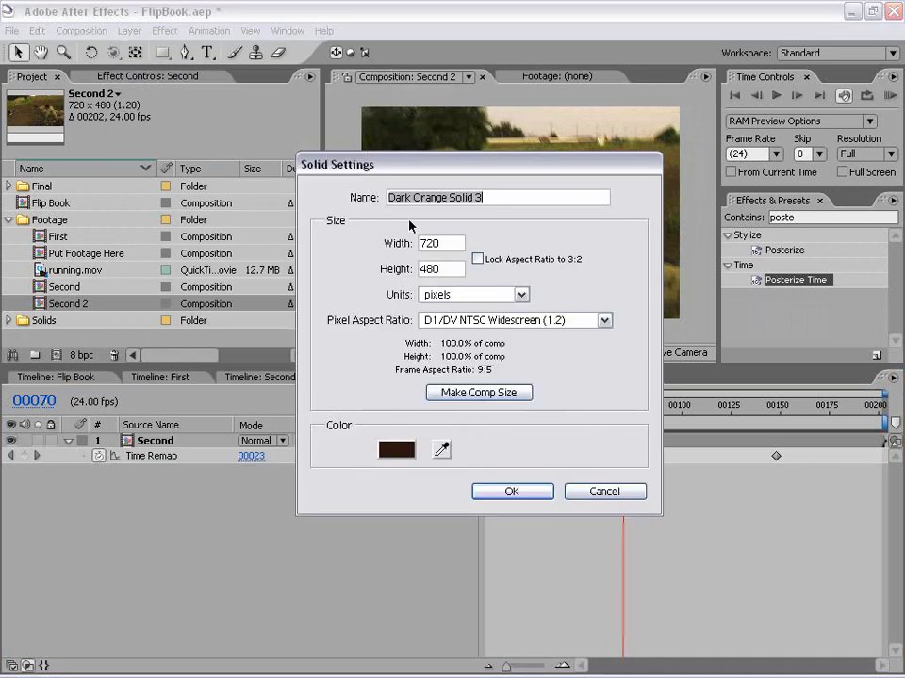
pyautogui.click(401, 456)
pyautogui.moveTo(290, 277); pyautogui.dragTo(283, 283)
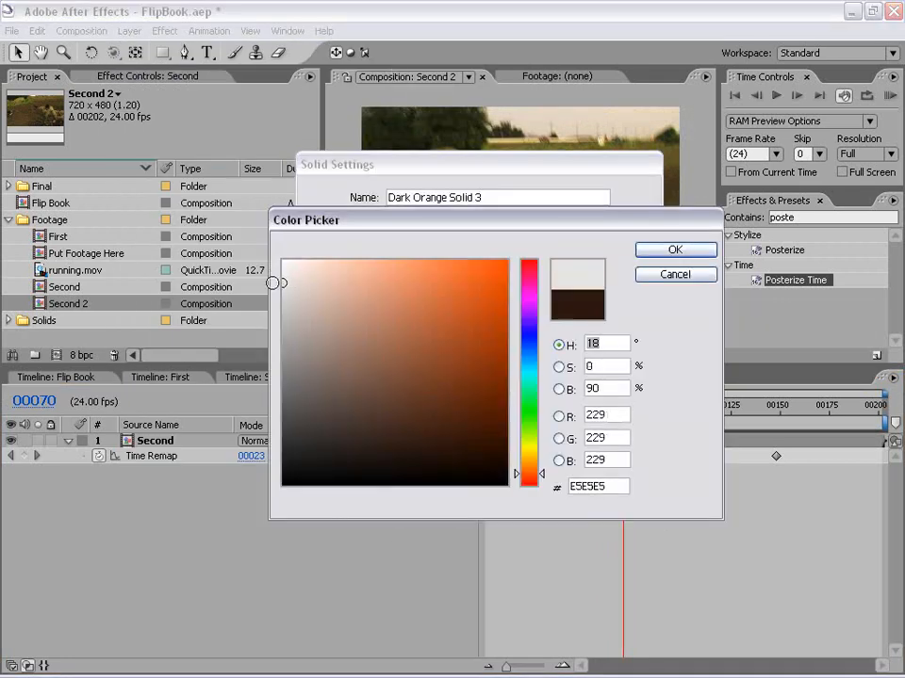
pyautogui.click(672, 253)
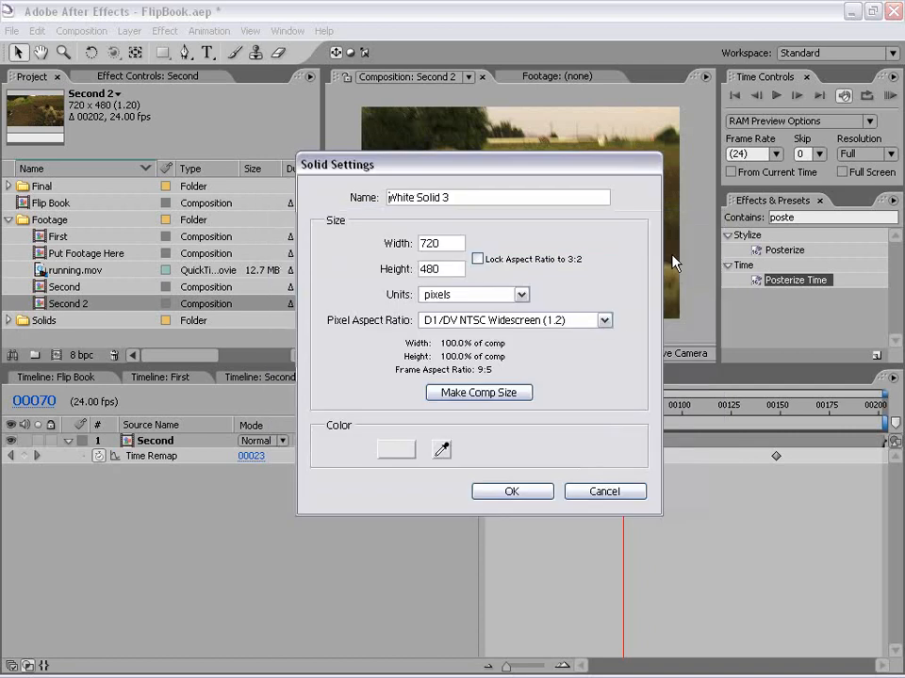
pyautogui.click(512, 492)
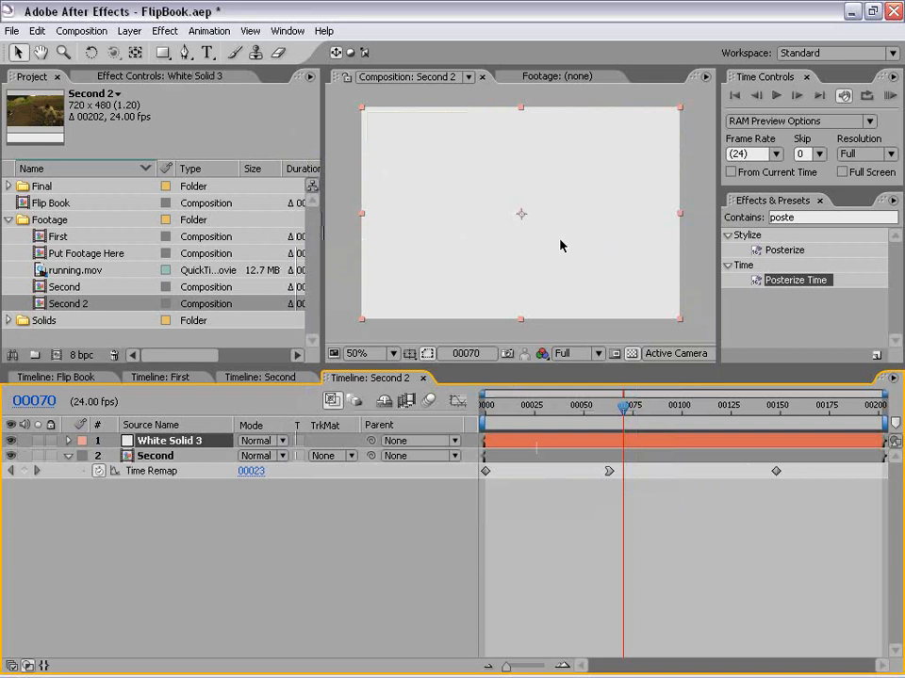
# Step: Apply the Strobe Light effect to the off-white solid, set Strobe to Makes Layer Transparent and check the frames back to 59
pyautogui.click(775, 218)
pyautogui.write('s')
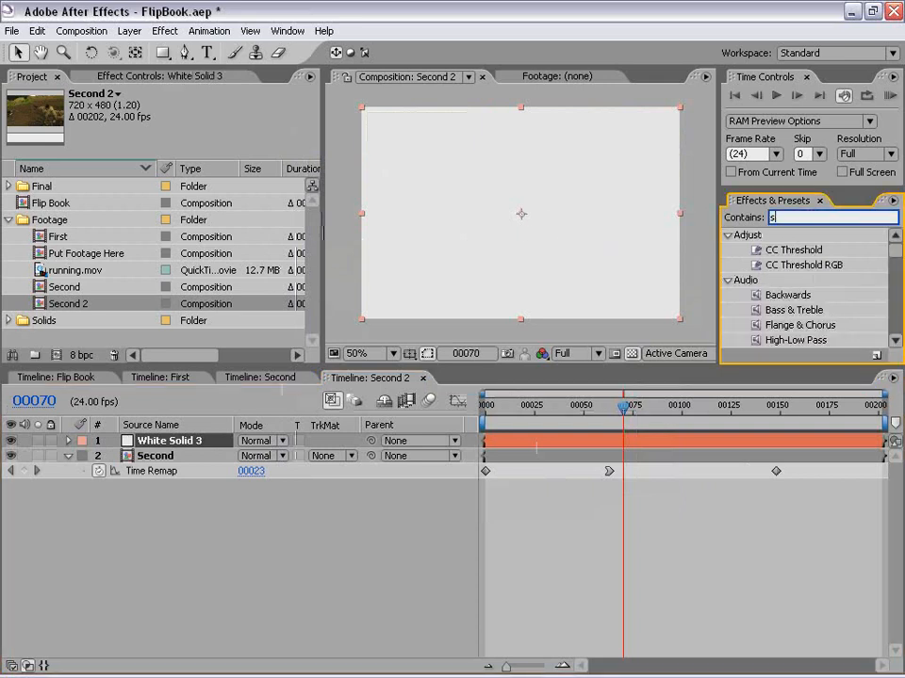
pyautogui.write('trob')
pyautogui.moveTo(767, 250); pyautogui.dragTo(591, 222)
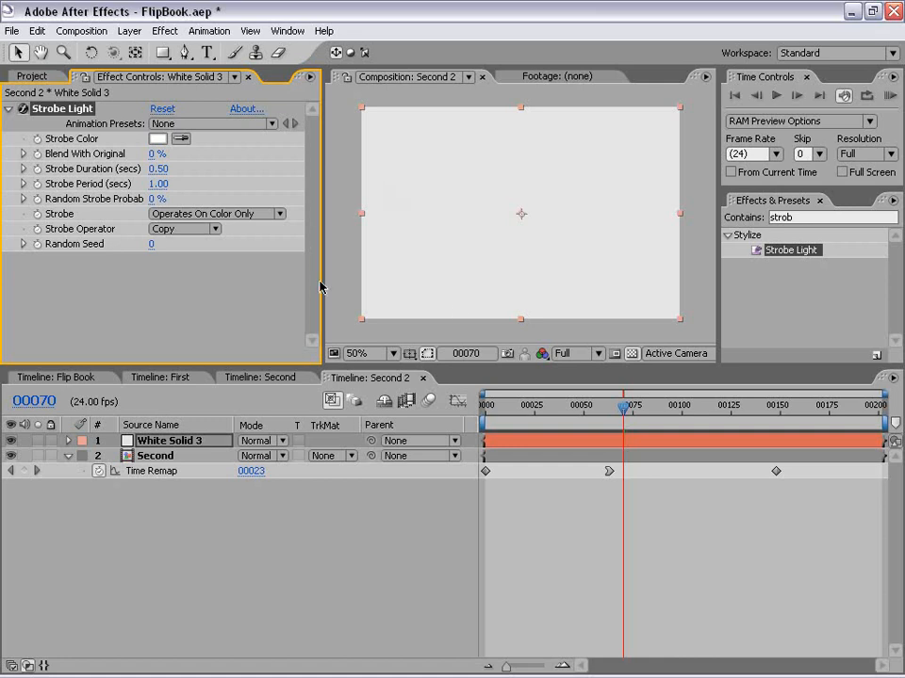
pyautogui.click(156, 215)
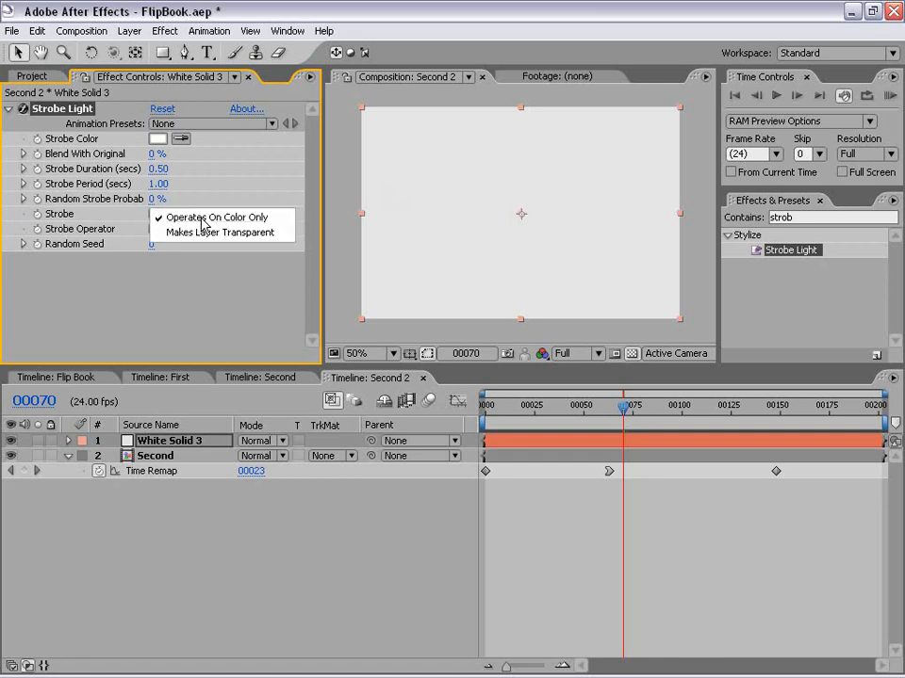
pyautogui.click(220, 233)
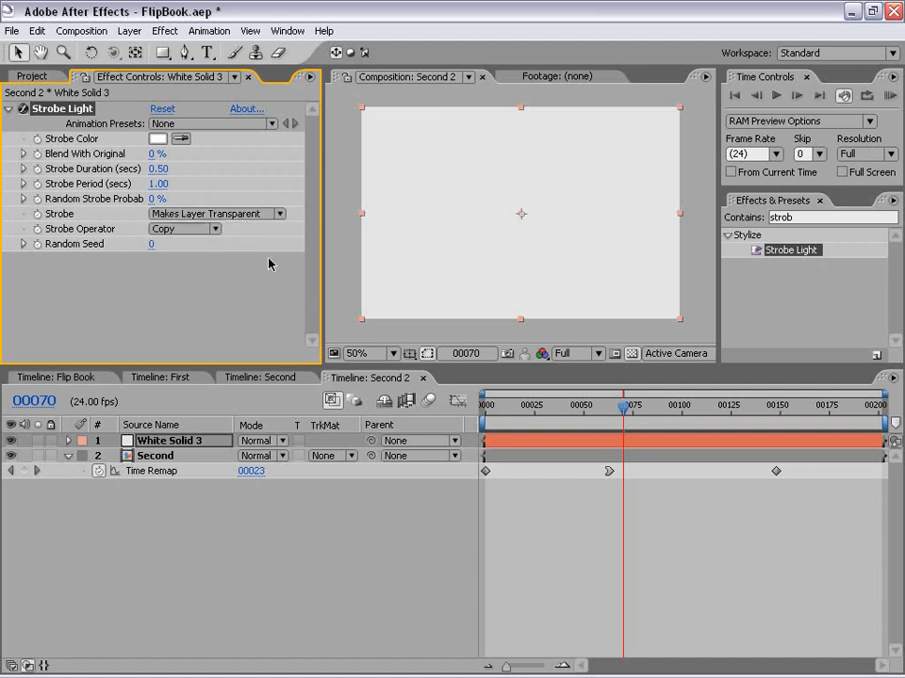
pyautogui.click(622, 409)
pyautogui.moveTo(624, 411); pyautogui.dragTo(604, 411)
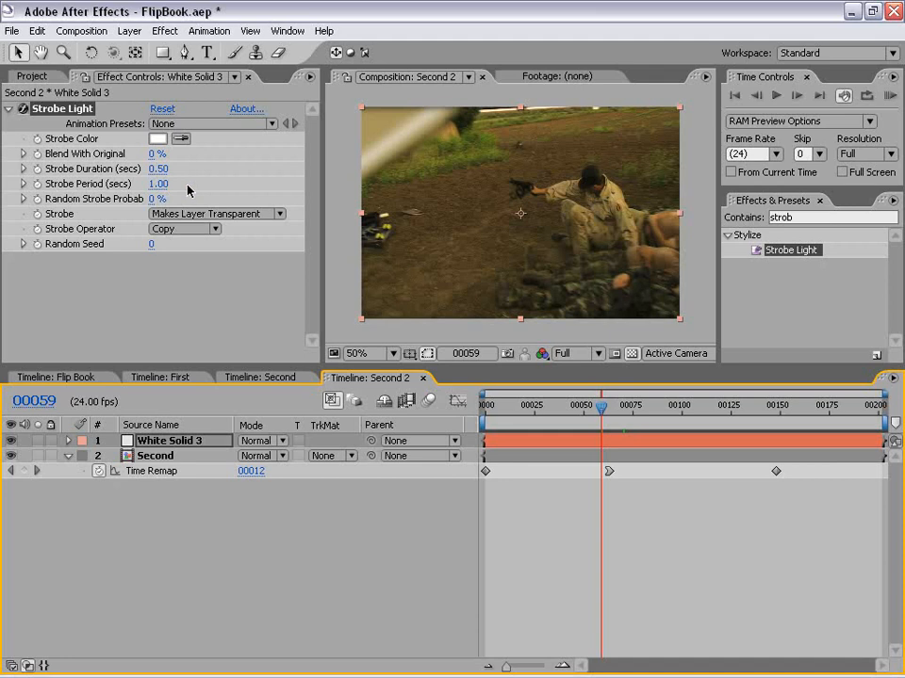
# Step: Switch to Calculator and divide 1 by 24 to work out one frame's duration in seconds
pyautogui.press('super+r')
pyautogui.press('Return')
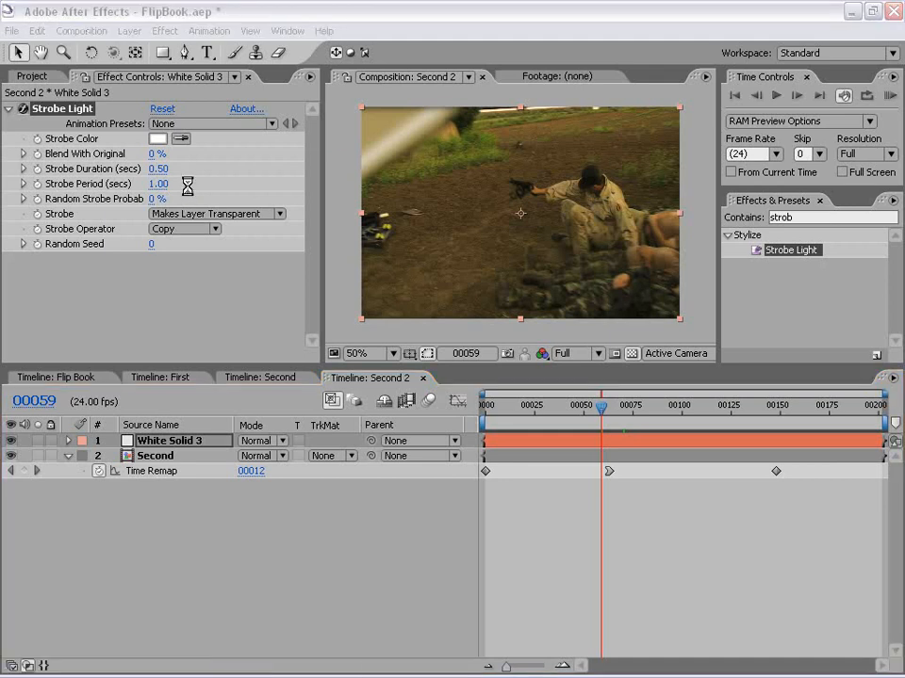
pyautogui.moveTo(215, 179); pyautogui.dragTo(190, 314)
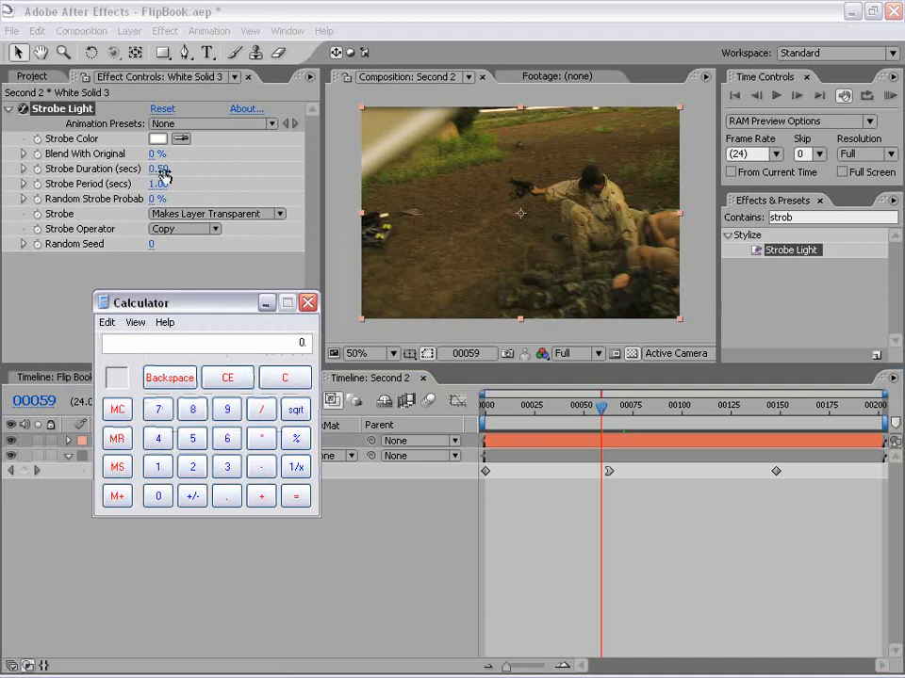
pyautogui.moveTo(202, 316); pyautogui.dragTo(143, 267)
pyautogui.click(84, 430)
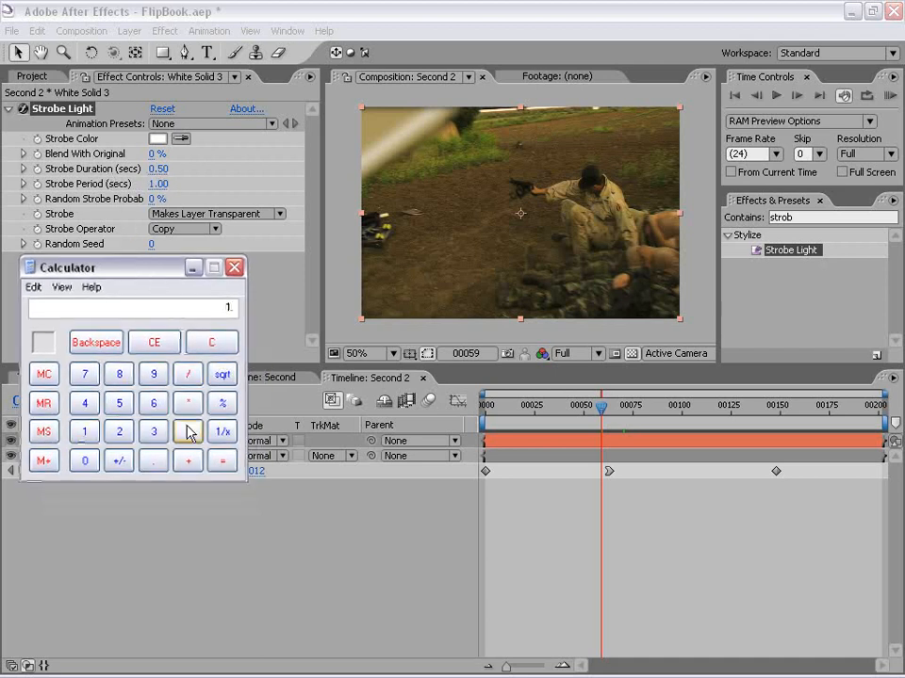
pyautogui.click(186, 375)
pyautogui.click(119, 431)
pyautogui.click(84, 403)
pyautogui.click(222, 461)
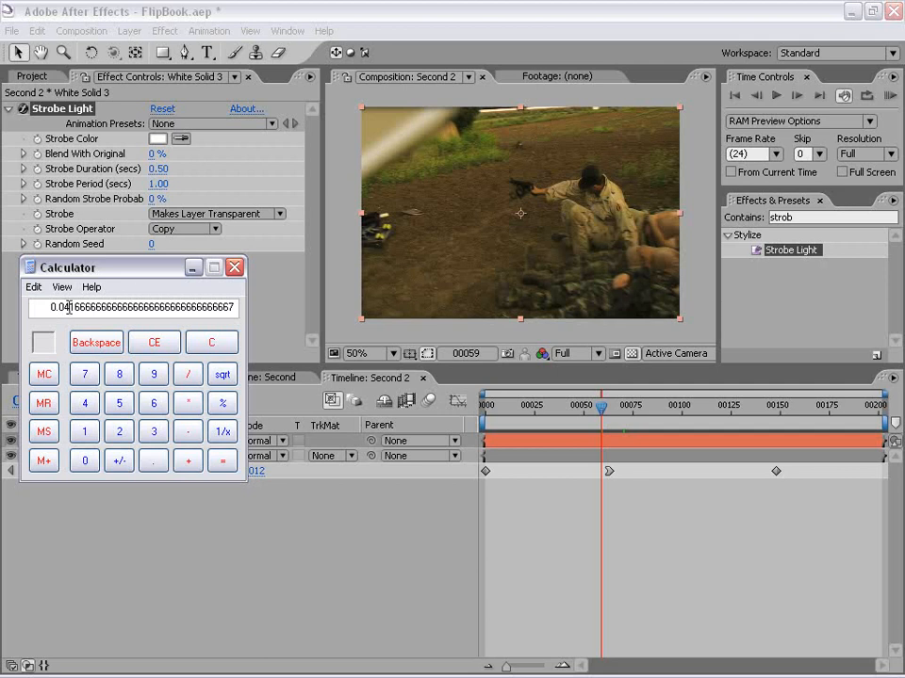
# Step: Set the Strobe Light effect's Strobe Duration to 0.04 seconds and its Strobe Period to 0.08 seconds
pyautogui.click(127, 172)
pyautogui.click(157, 170)
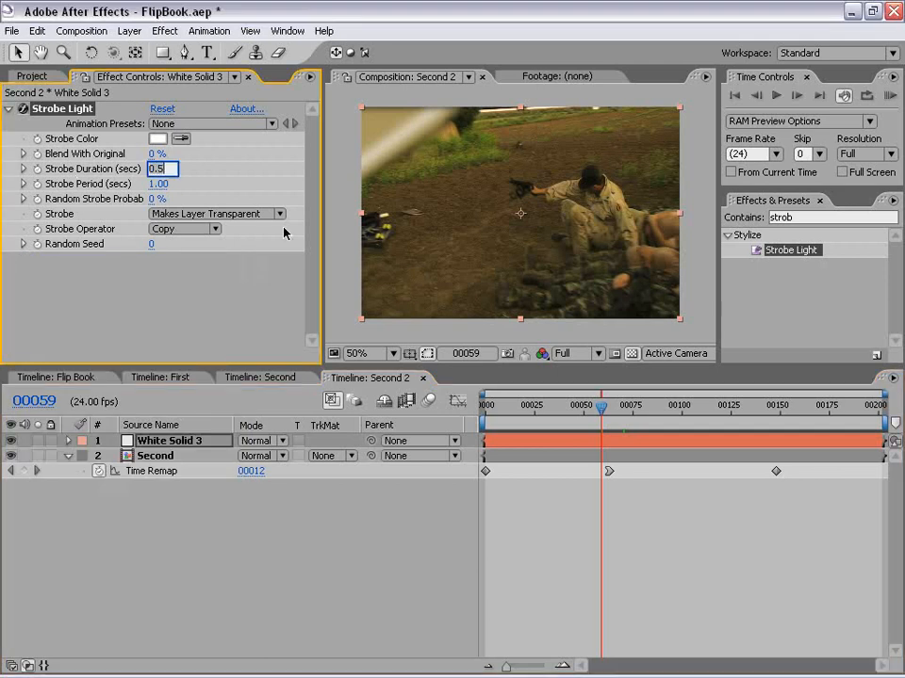
pyautogui.write('.04')
pyautogui.press('Tab')
pyautogui.write('.')
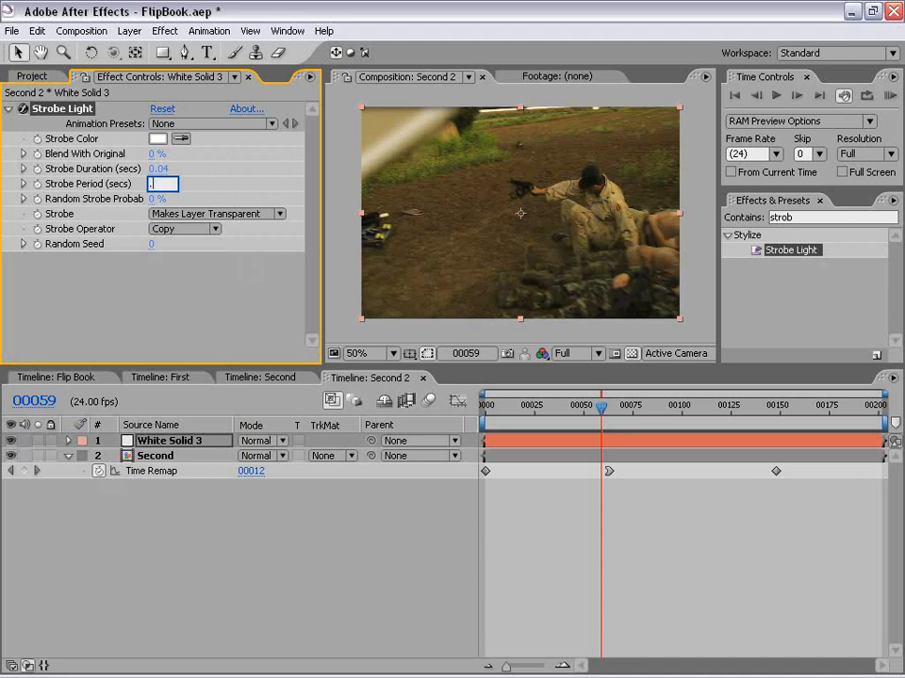
pyautogui.write('08')
pyautogui.press('Return')
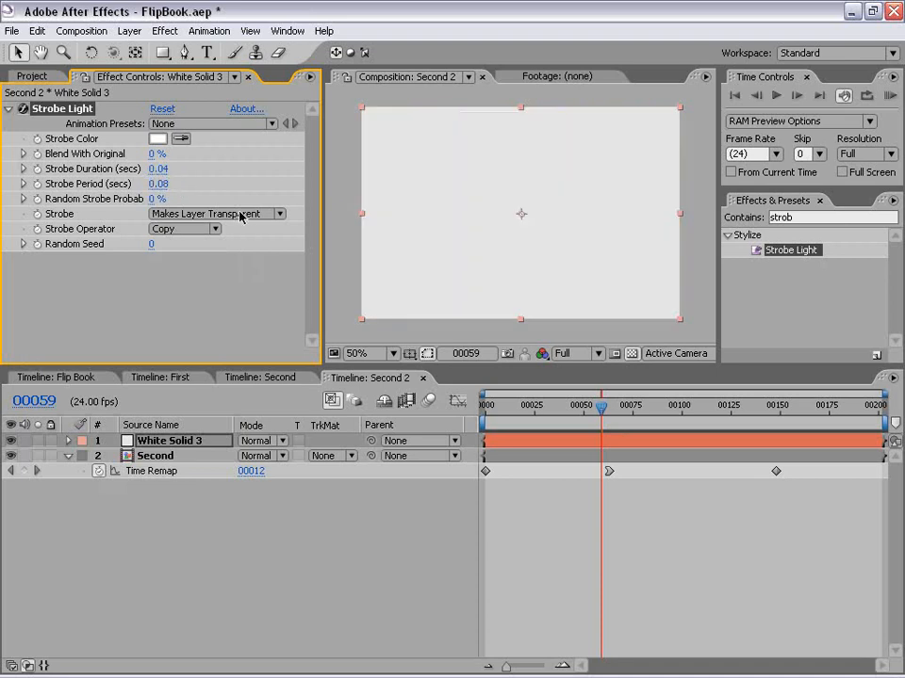
# Step: Set the off-white solid's Opacity to 6% at frame 40 and start keyframing it there
pyautogui.moveTo(606, 412); pyautogui.dragTo(566, 413)
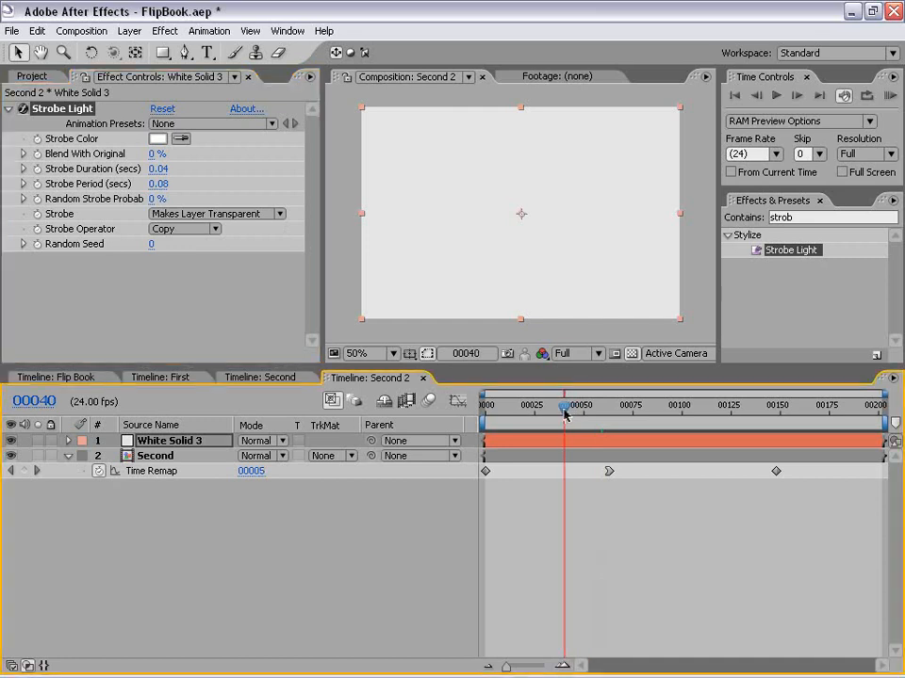
pyautogui.click(595, 521)
pyautogui.click(569, 437)
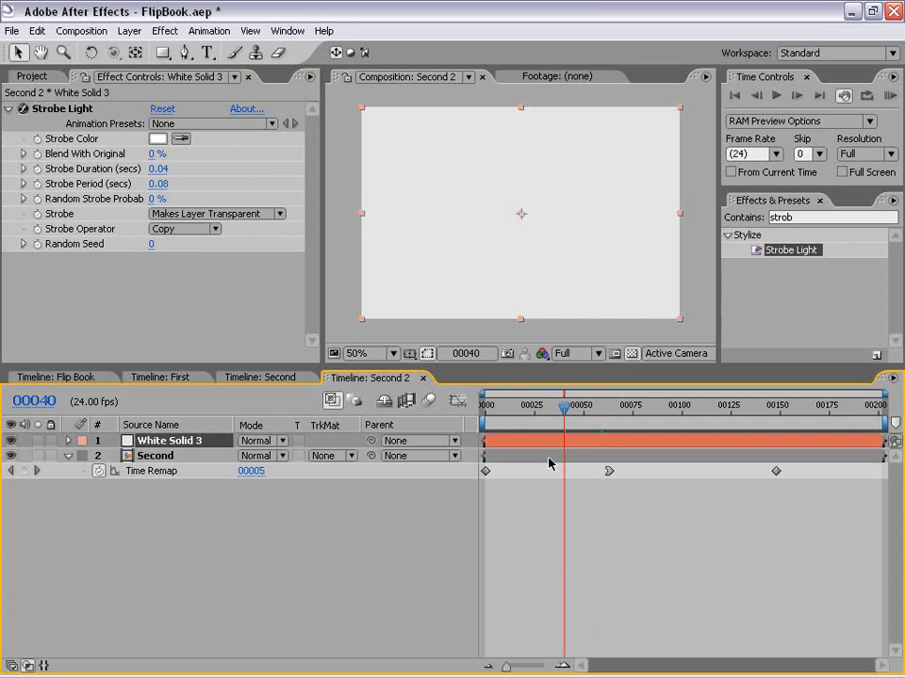
pyautogui.press('t')
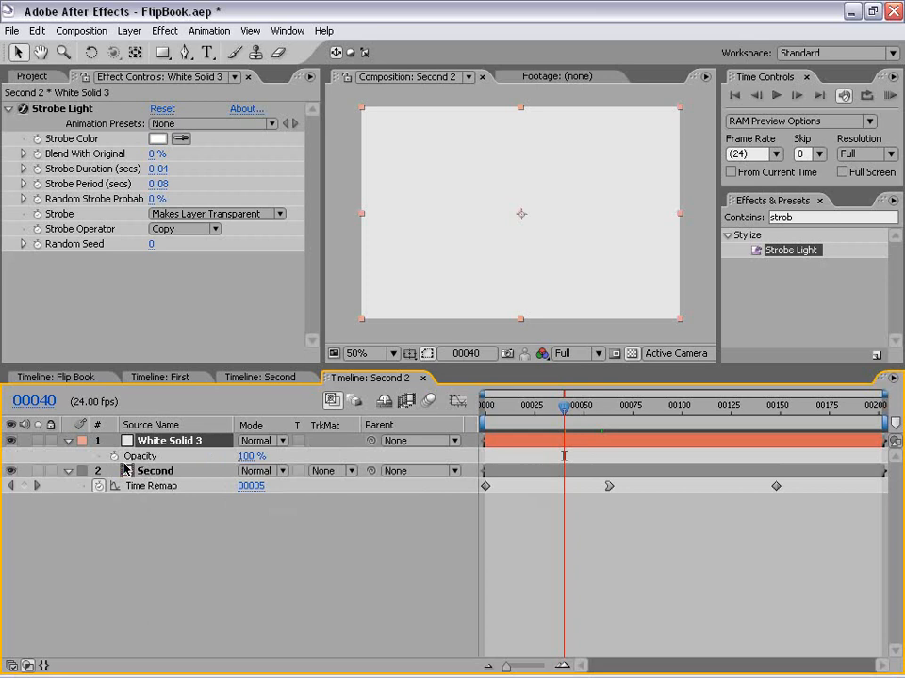
pyautogui.click(249, 456)
pyautogui.write('6')
pyautogui.press('Return')
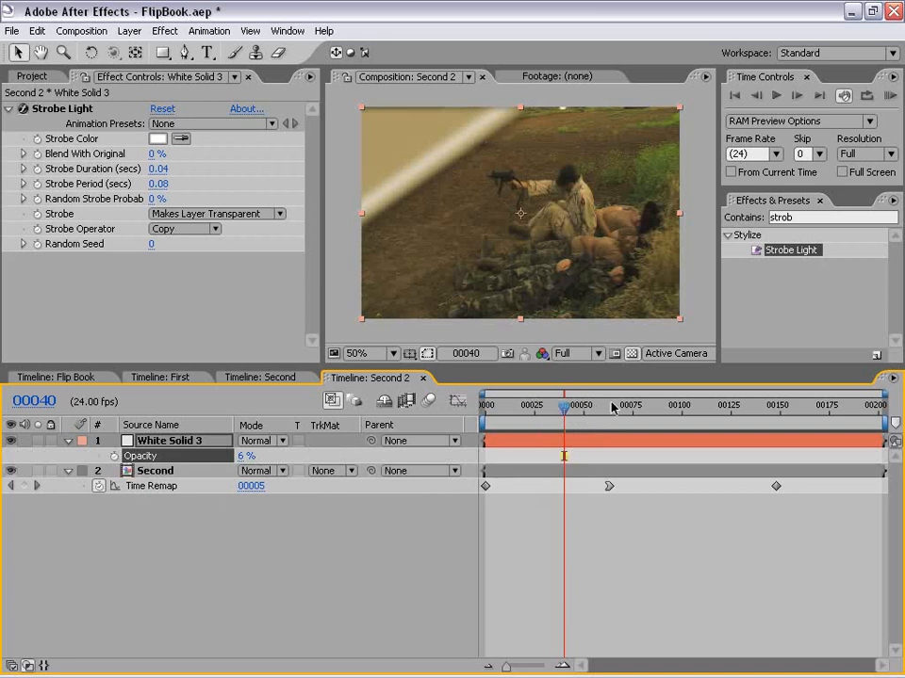
pyautogui.click(114, 457)
# Step: Add an Opacity keyframe for the solid at frame 62 and another with 0% at frame 89
pyautogui.moveTo(563, 407); pyautogui.dragTo(608, 411)
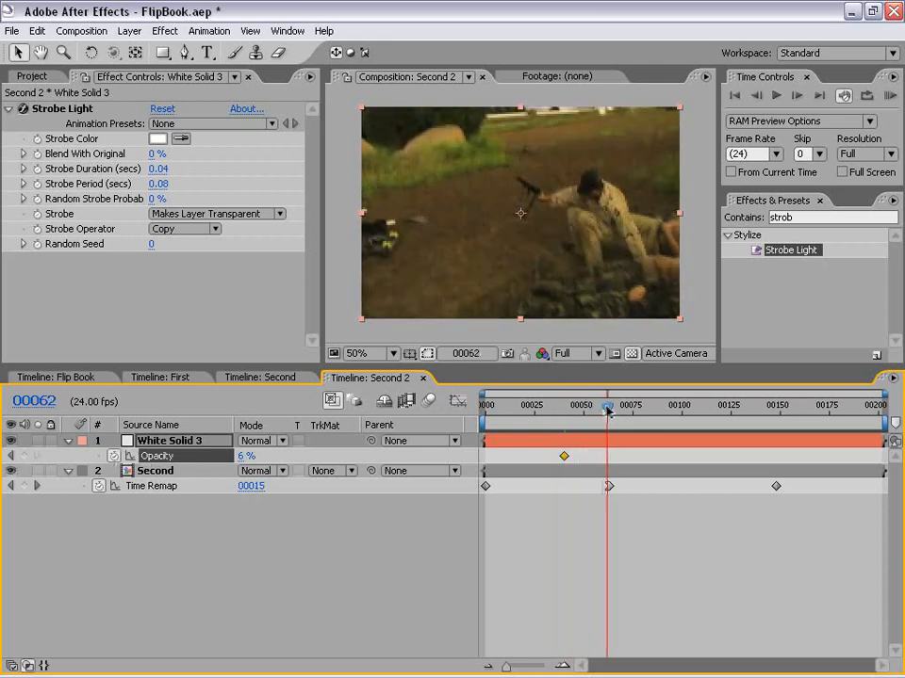
pyautogui.click(24, 456)
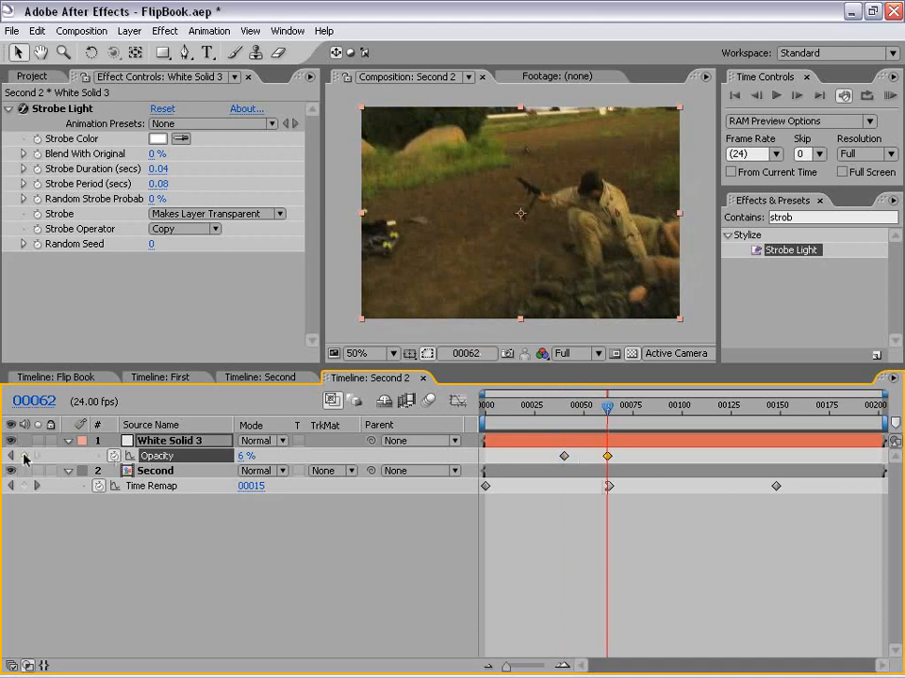
pyautogui.moveTo(608, 407); pyautogui.dragTo(662, 409)
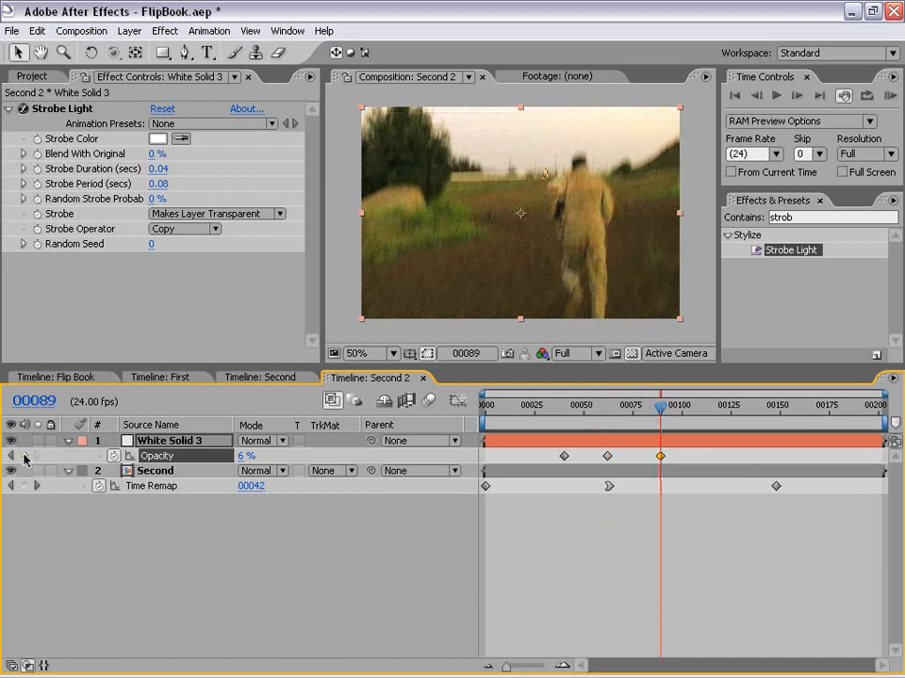
pyautogui.click(241, 456)
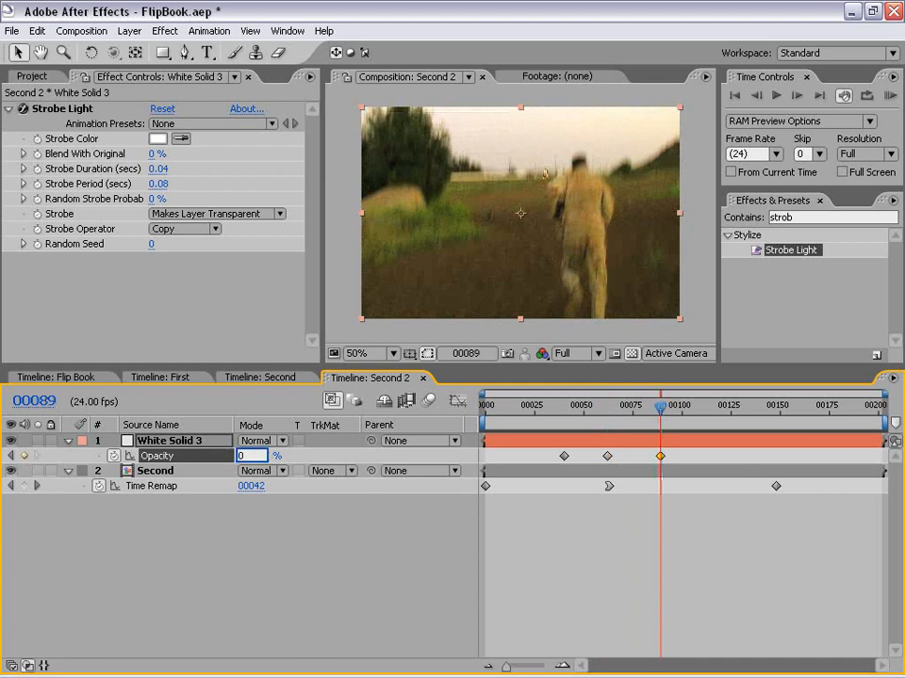
pyautogui.press('Return')
# Step: Set the solid's first Opacity keyframe, at frame 40, to 0%
pyautogui.moveTo(660, 407); pyautogui.dragTo(565, 413)
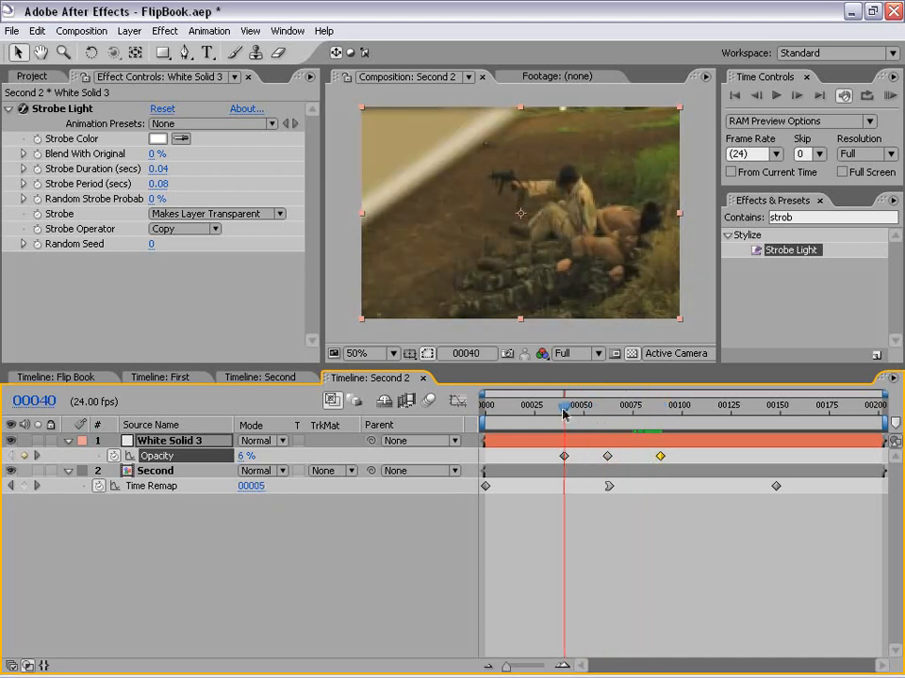
pyautogui.doubleClick(563, 457)
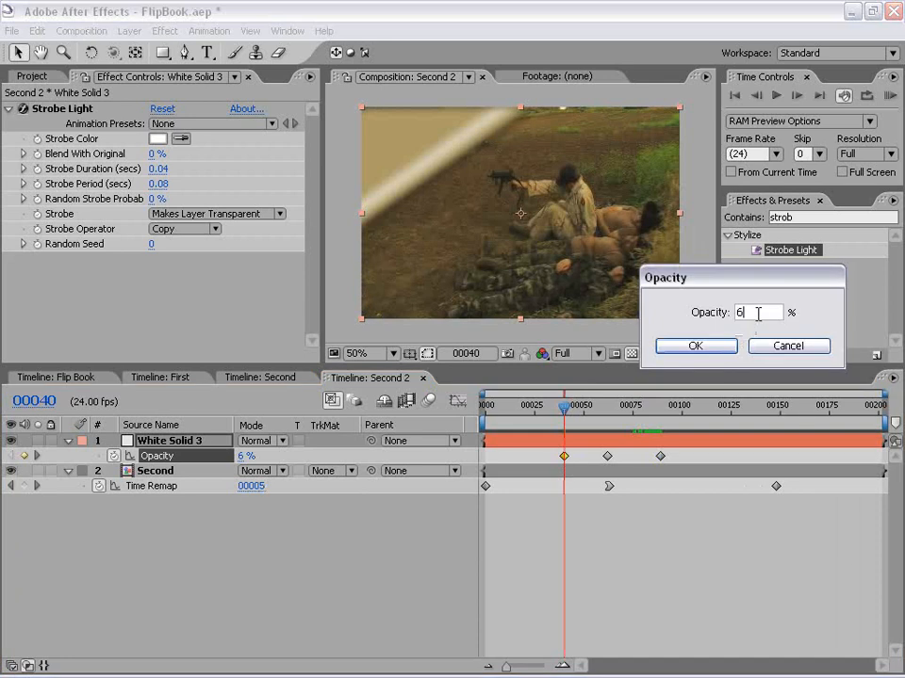
pyautogui.write('0')
pyautogui.click(695, 347)
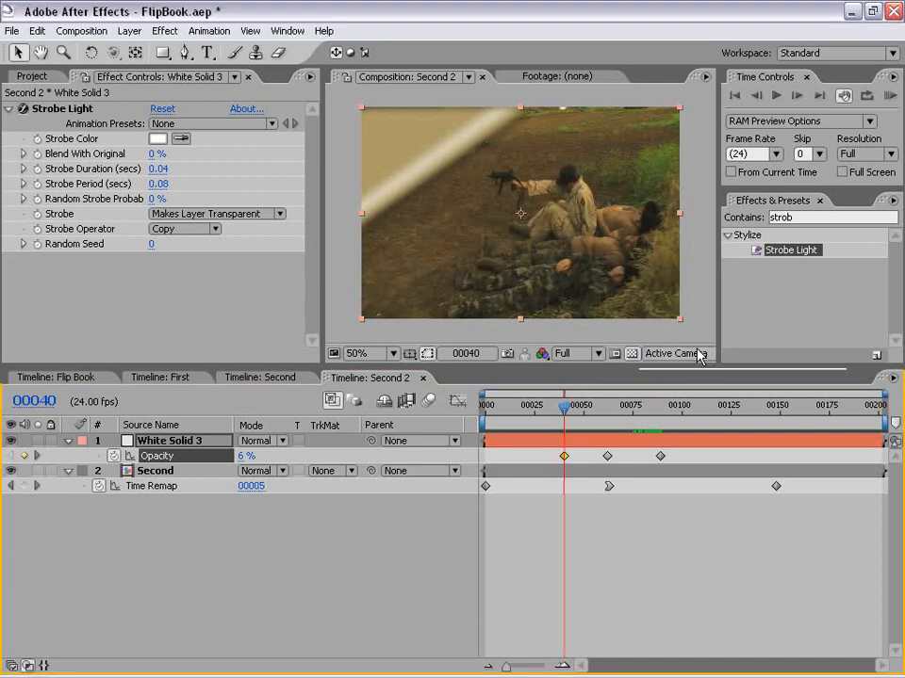
# Step: Move the solid's last and first Opacity keyframes each about five frames later
pyautogui.moveTo(563, 407); pyautogui.dragTo(652, 414)
pyautogui.moveTo(660, 456); pyautogui.dragTo(670, 457)
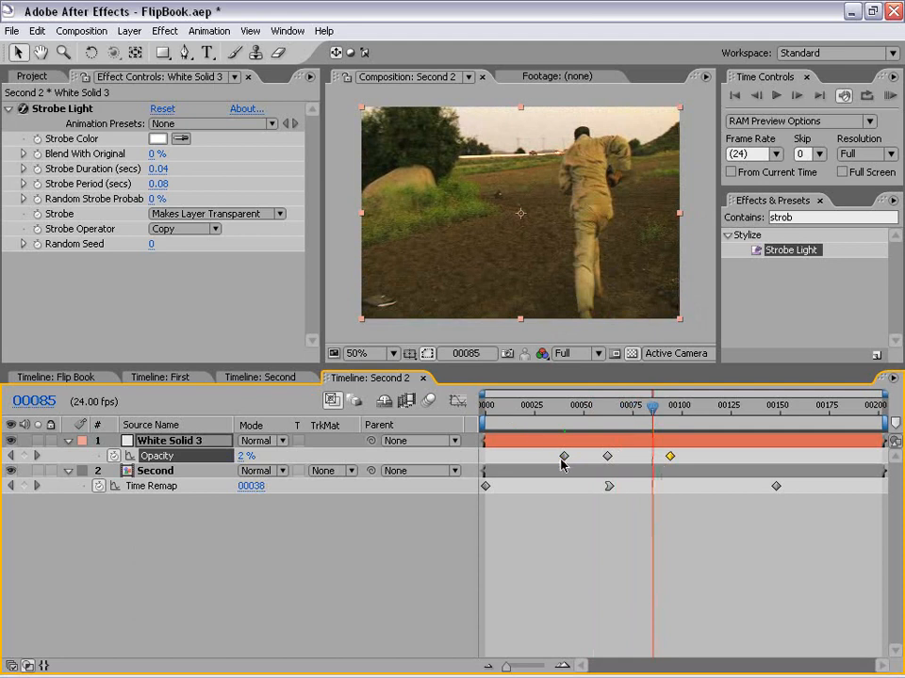
pyautogui.moveTo(563, 461)
pyautogui.mouseDown()
pyautogui.moveTo(497, 461)
pyautogui.moveTo(574, 460)
pyautogui.mouseUp()
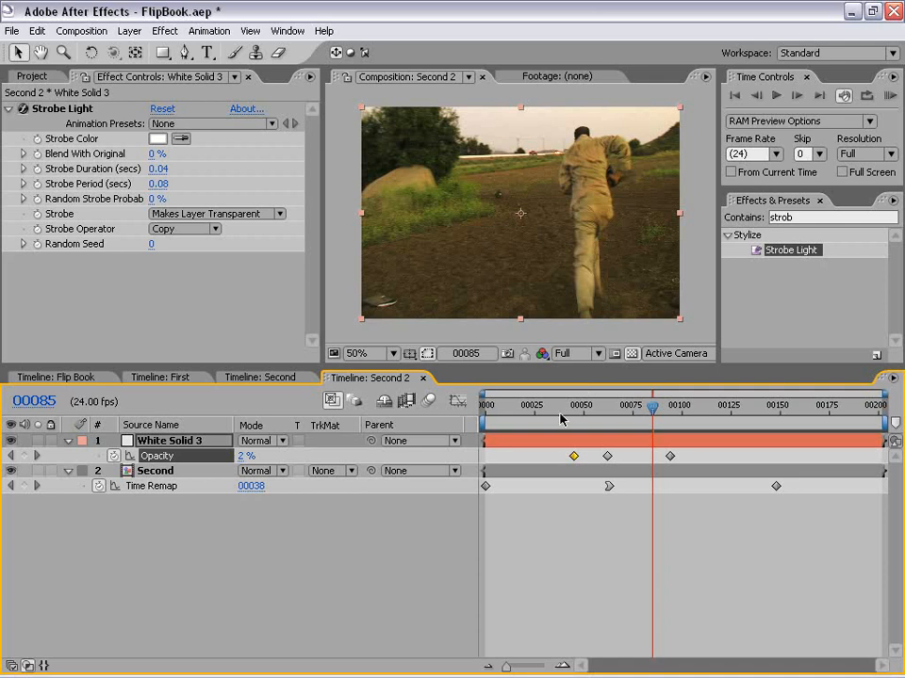
# Step: Run an enlarged RAM preview of Second 2 to check the flicker during the page turn, then check the frames up to 40
pyautogui.moveTo(488, 409); pyautogui.dragTo(553, 410)
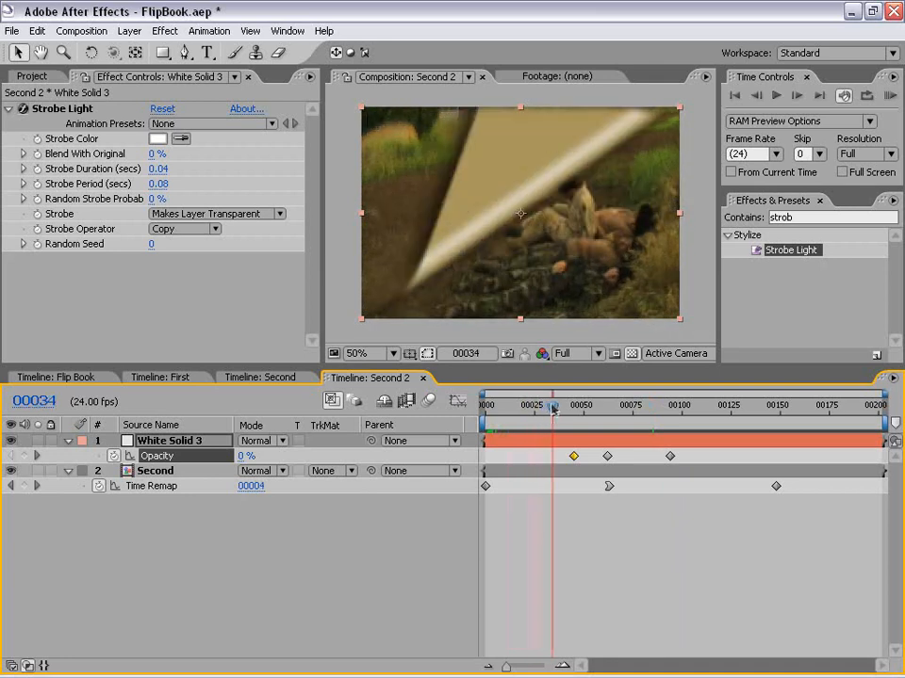
pyautogui.click(487, 289)
pyautogui.press('`')
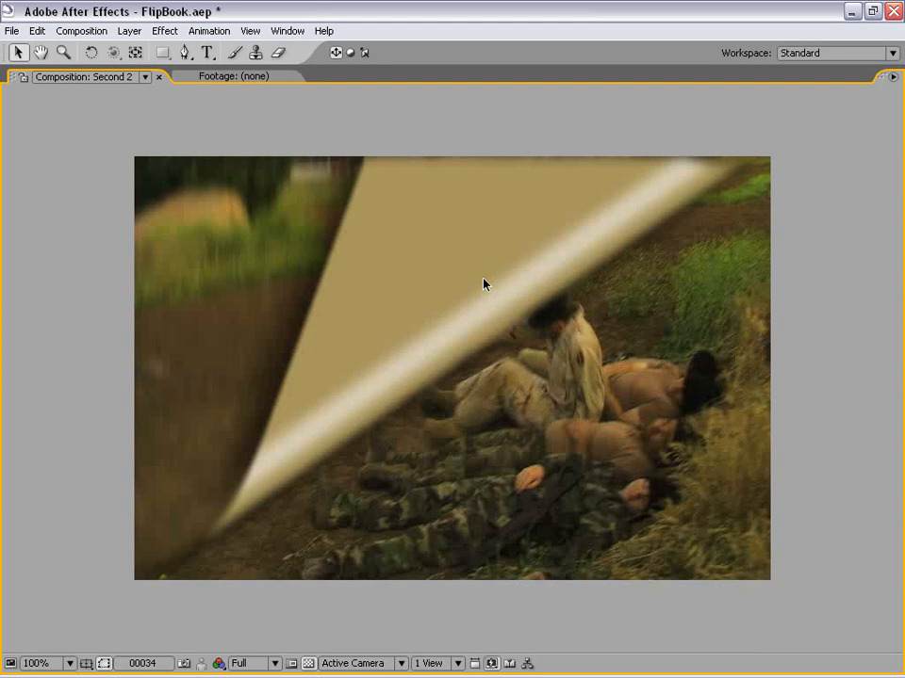
pyautogui.press('KP_0')
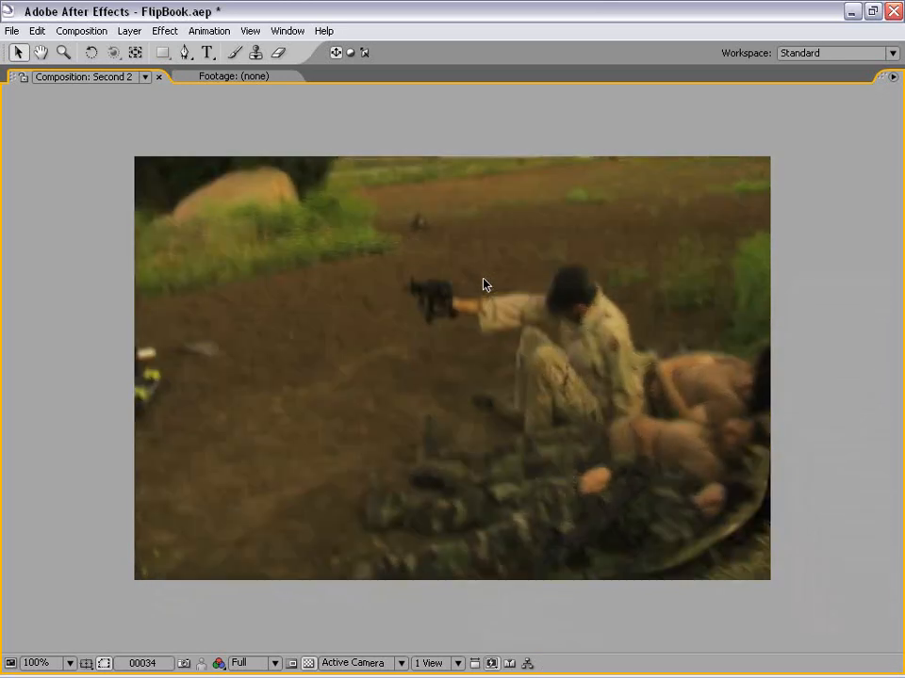
pyautogui.press('space')
pyautogui.press('`')
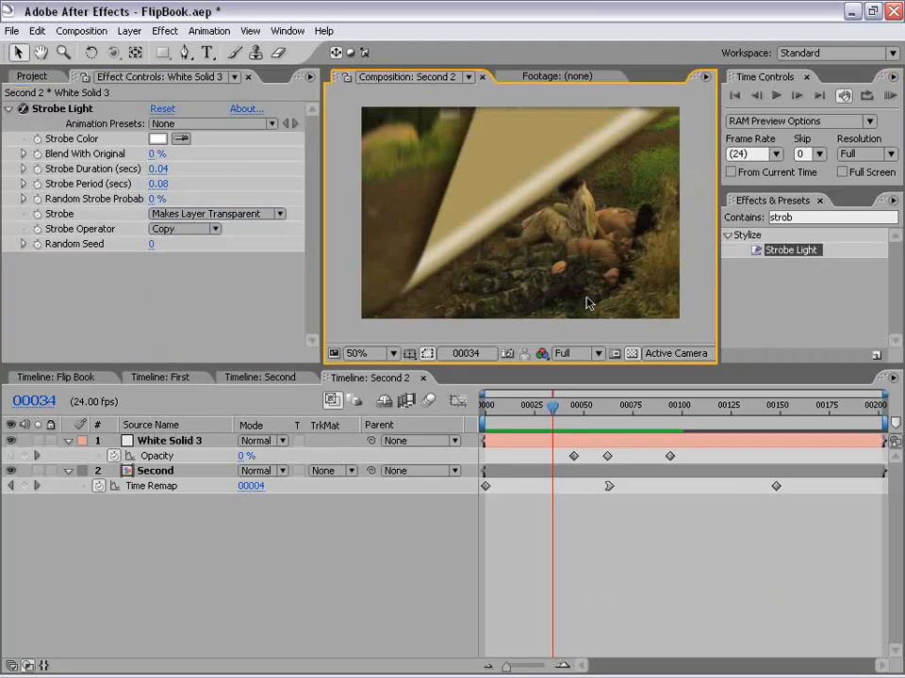
pyautogui.moveTo(552, 406); pyautogui.dragTo(564, 406)
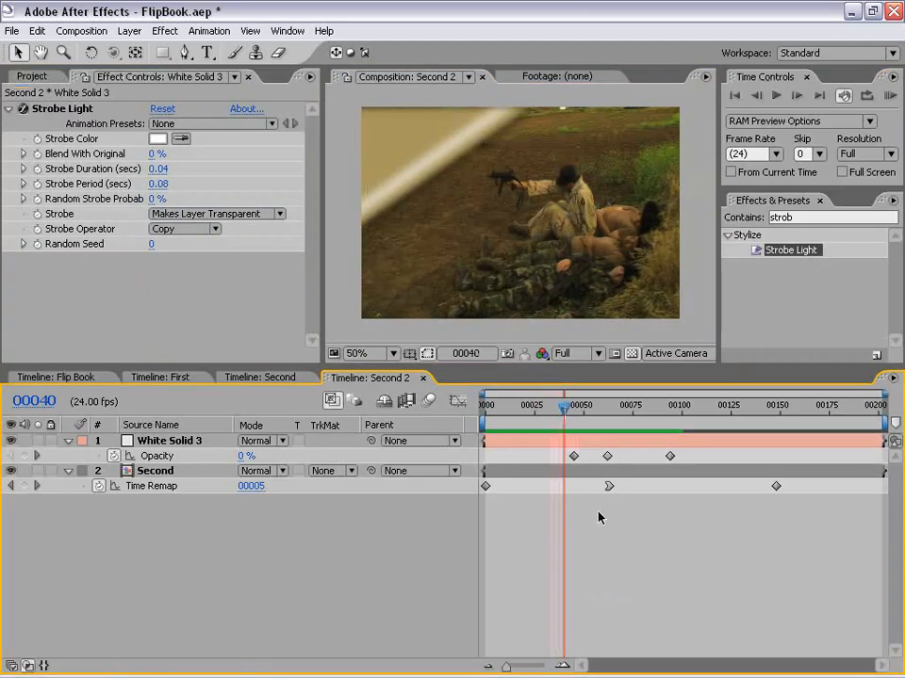
# Step: Set the blending mode of the White Solid 3 strobe layer in Second 2 to Add
pyautogui.click(161, 440)
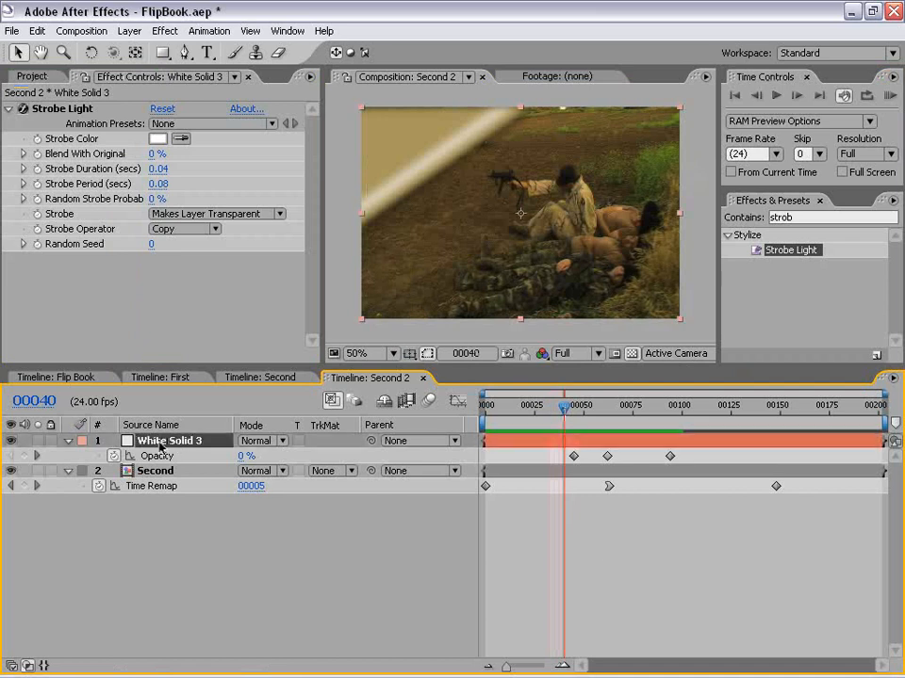
pyautogui.click(255, 441)
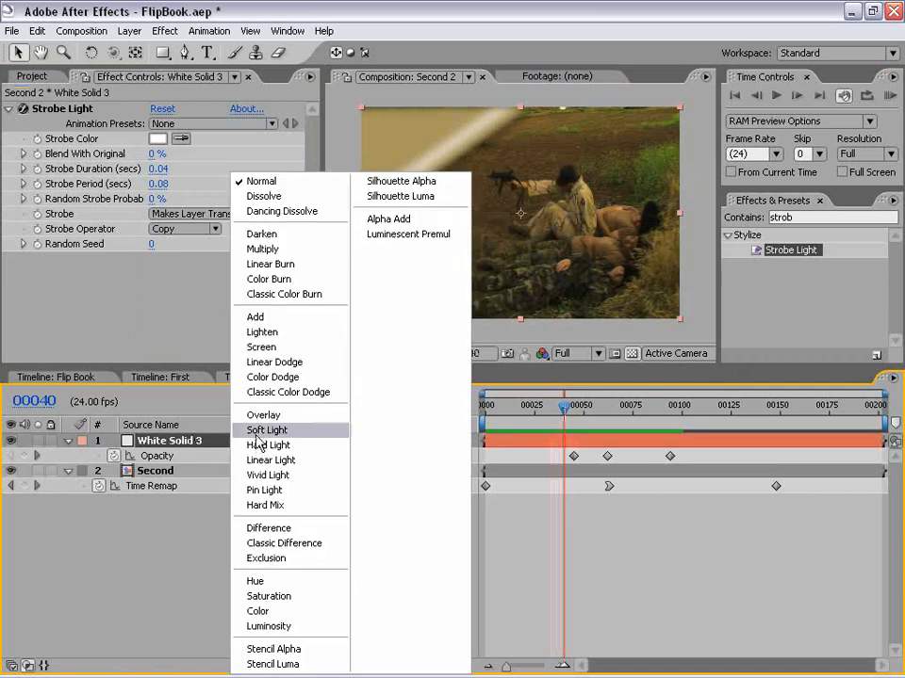
pyautogui.click(258, 316)
pyautogui.click(222, 560)
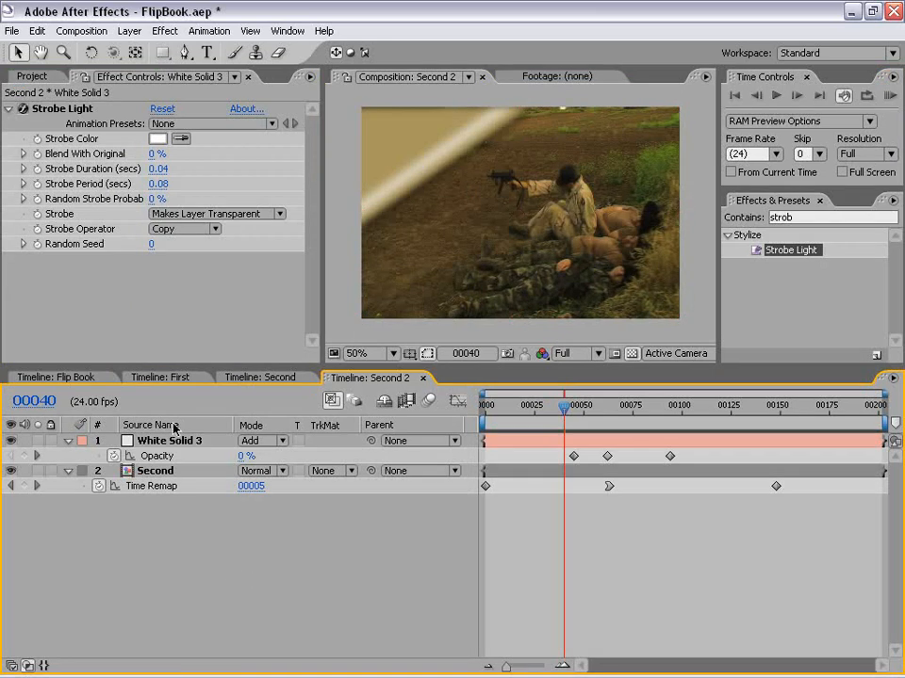
# Step: In the First composition, set the Directional Blur direction of the upper Put Footage Here layer to -35°
pyautogui.click(170, 378)
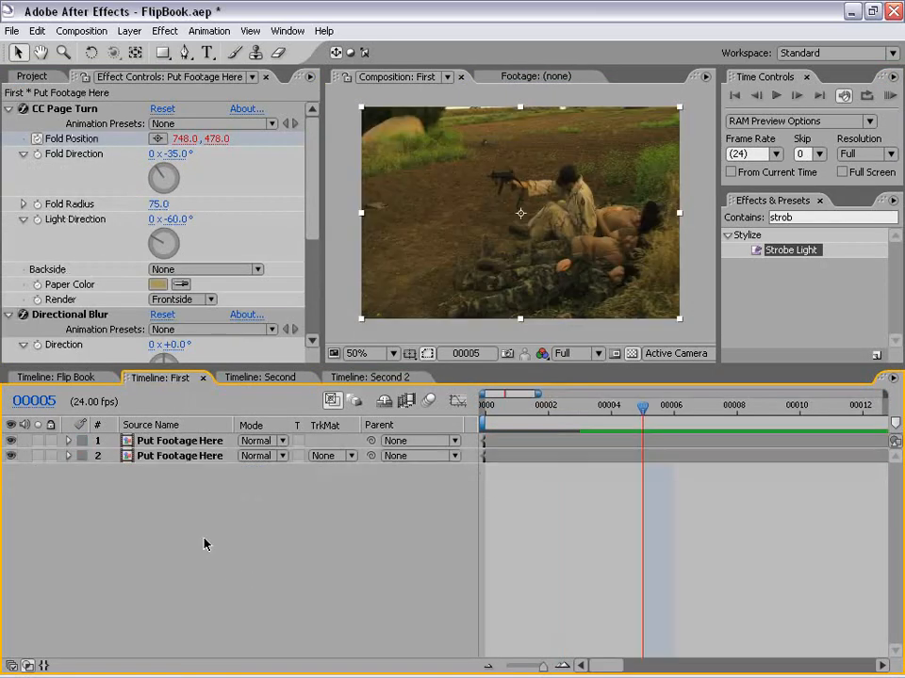
pyautogui.click(203, 443)
pyautogui.click(206, 500)
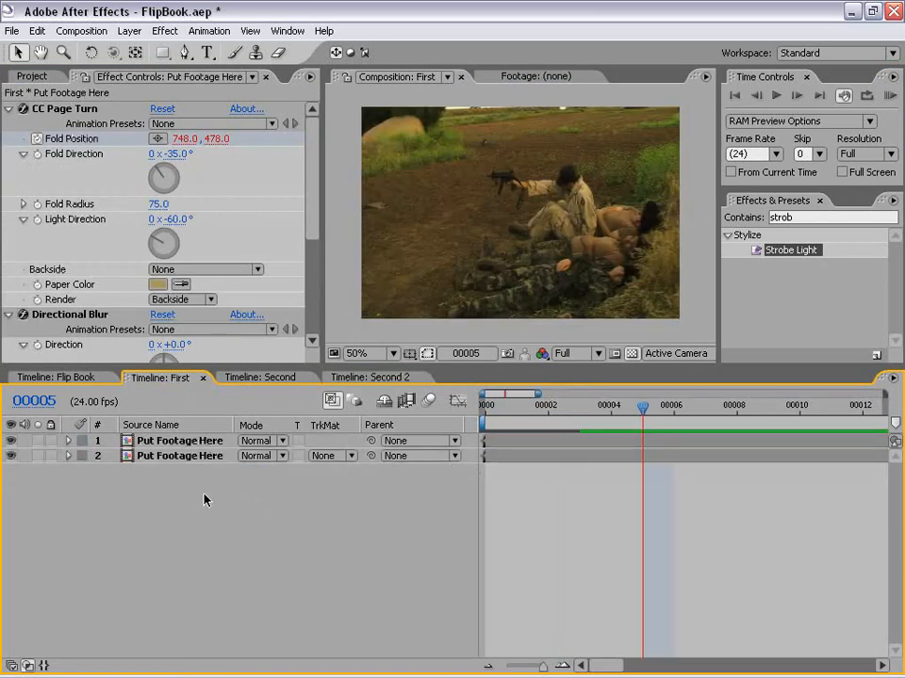
pyautogui.click(164, 440)
pyautogui.moveTo(313, 186); pyautogui.dragTo(313, 236)
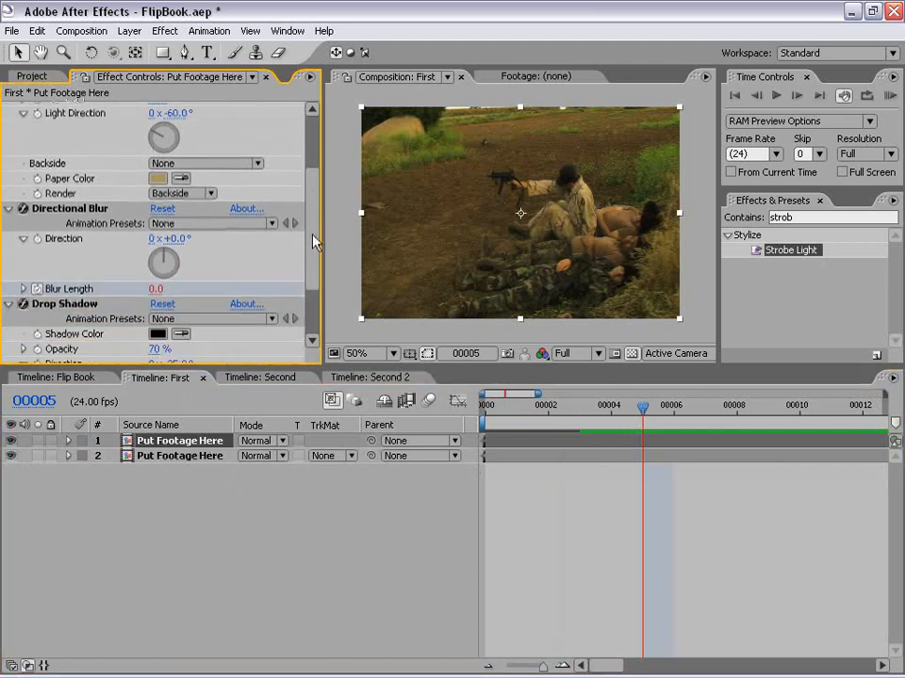
pyautogui.click(172, 242)
pyautogui.write('-35')
pyautogui.press('Return')
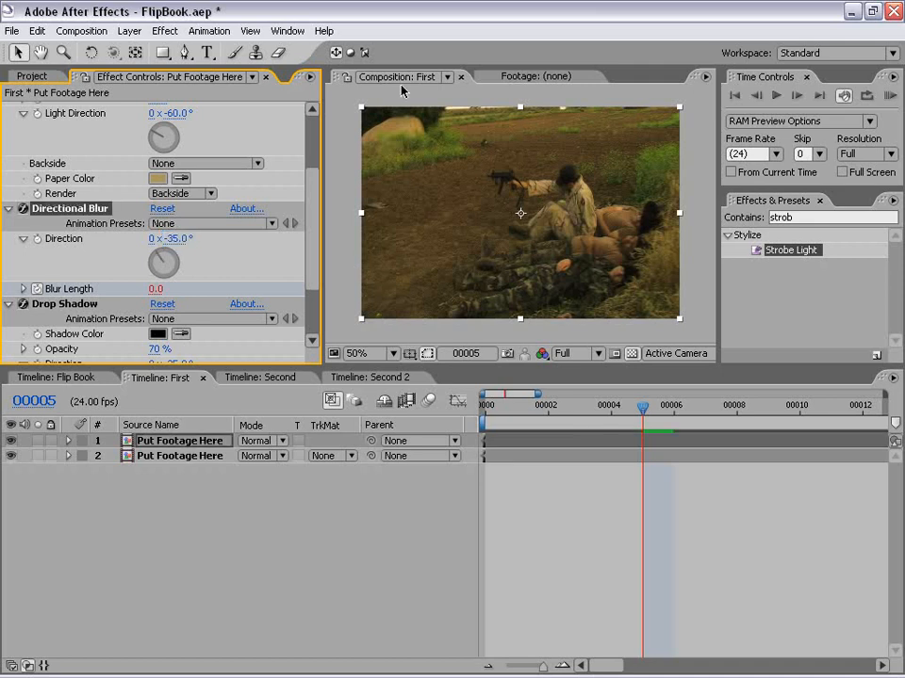
# Step: Set the Directional Blur direction of the lower Put Footage Here layer to -35° as well
pyautogui.click(162, 458)
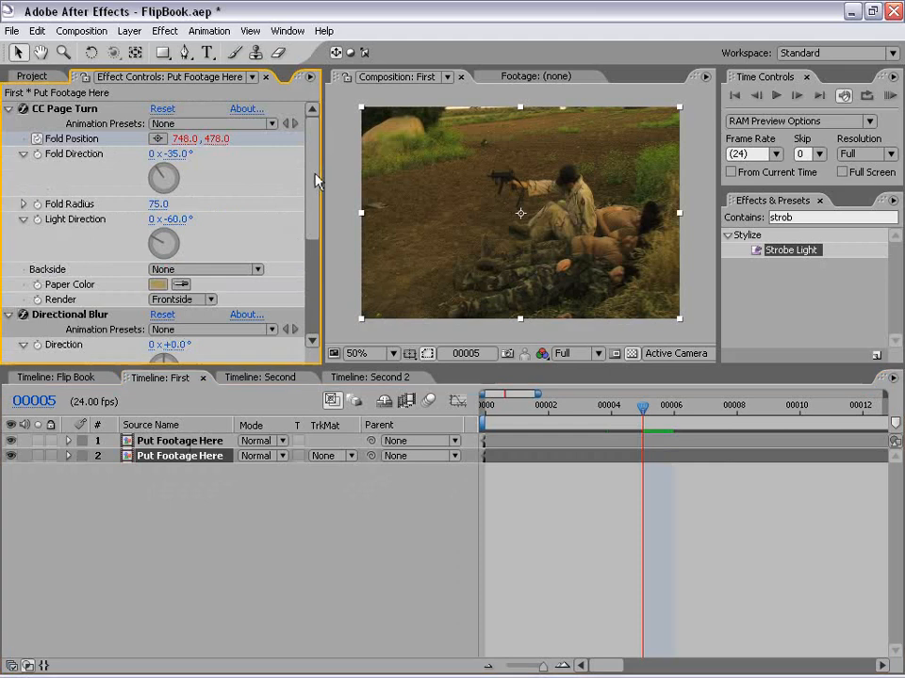
pyautogui.scroll(-5, 316, 181)
pyautogui.click(175, 217)
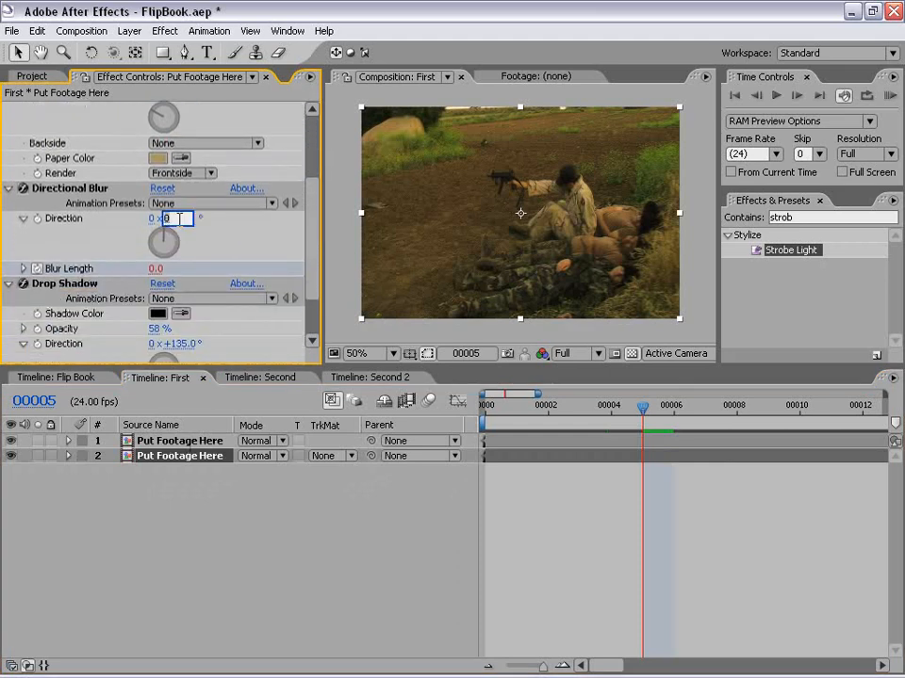
pyautogui.write('-35')
pyautogui.press('Return')
# Step: Review the page-turn animation in the Flip Book composition and return to frame 0
pyautogui.click(399, 377)
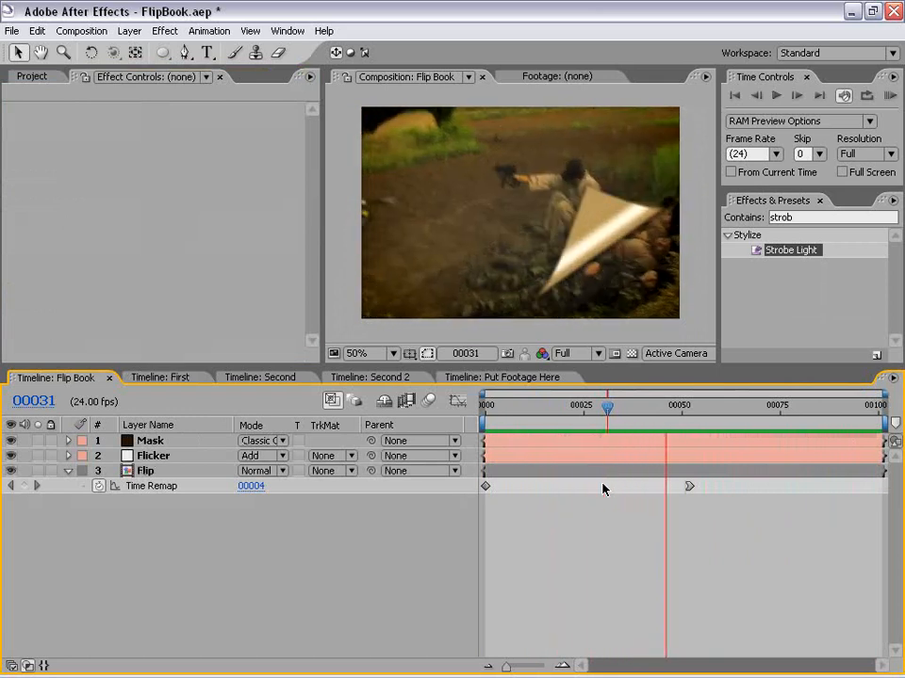
pyautogui.moveTo(607, 407); pyautogui.dragTo(450, 438)
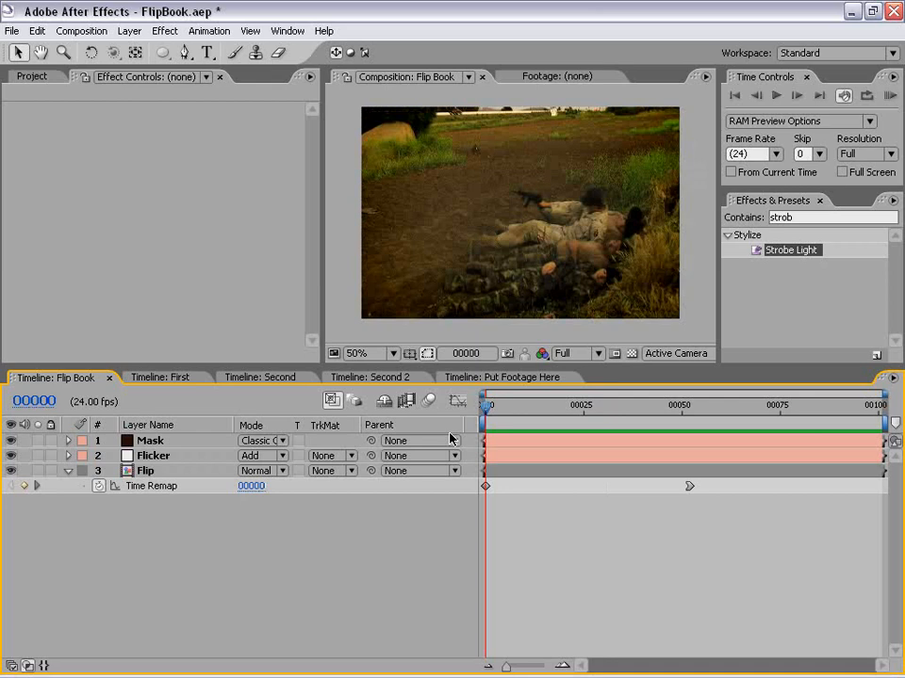